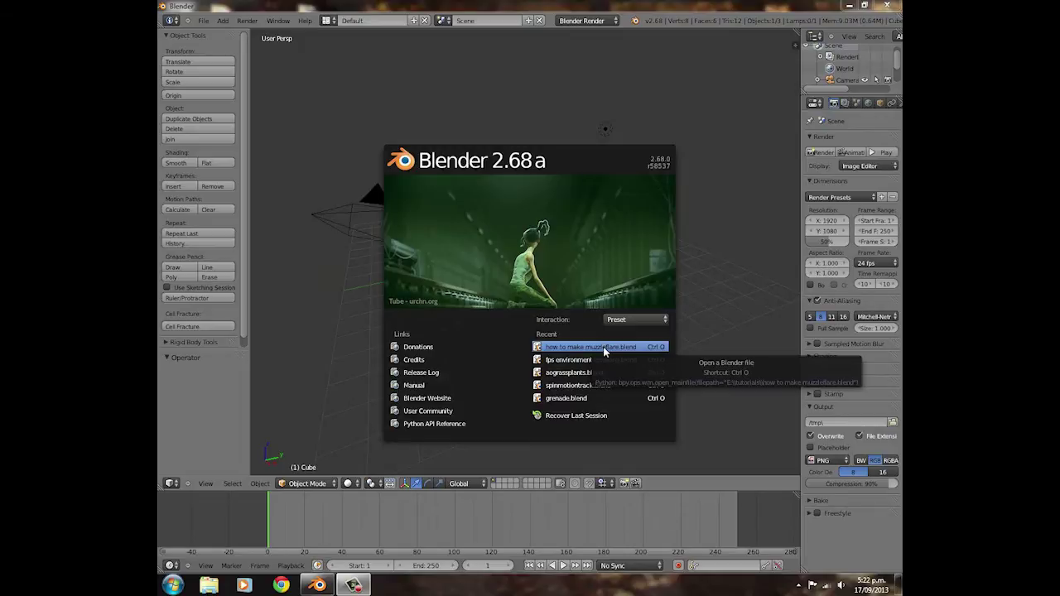
Step: Open the recent project how to make muzzleflare.blend
{"action": "left_click", "coordinate": [603, 346]}
{"action": "middle_click_drag", "start_coordinate": [366, 177], "coordinate": [493, 217]}
{"action": "scroll", "coordinate": [524, 220], "scroll_direction": "down", "scroll_amount": 5}
{"action": "scroll", "coordinate": [470, 221], "scroll_direction": "up", "scroll_amount": 5}
{"action": "scroll", "coordinate": [519, 234], "scroll_direction": "down", "scroll_amount": 5}
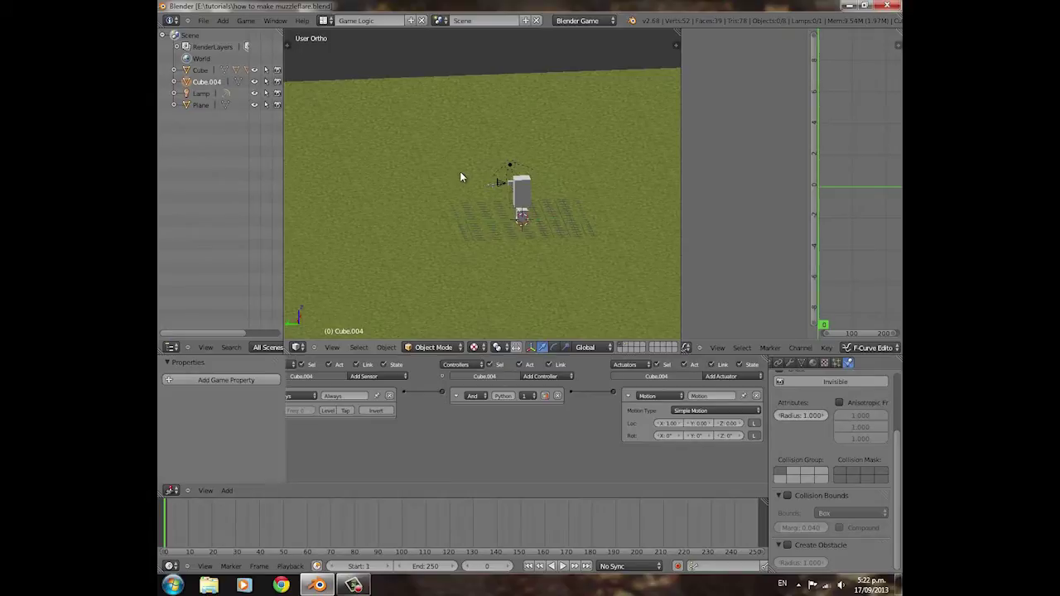
Step: Test-run the game from the camera view, firing the gun repeatedly while looking around
{"action": "key", "text": "KP_0"}
{"action": "key", "text": "p"}
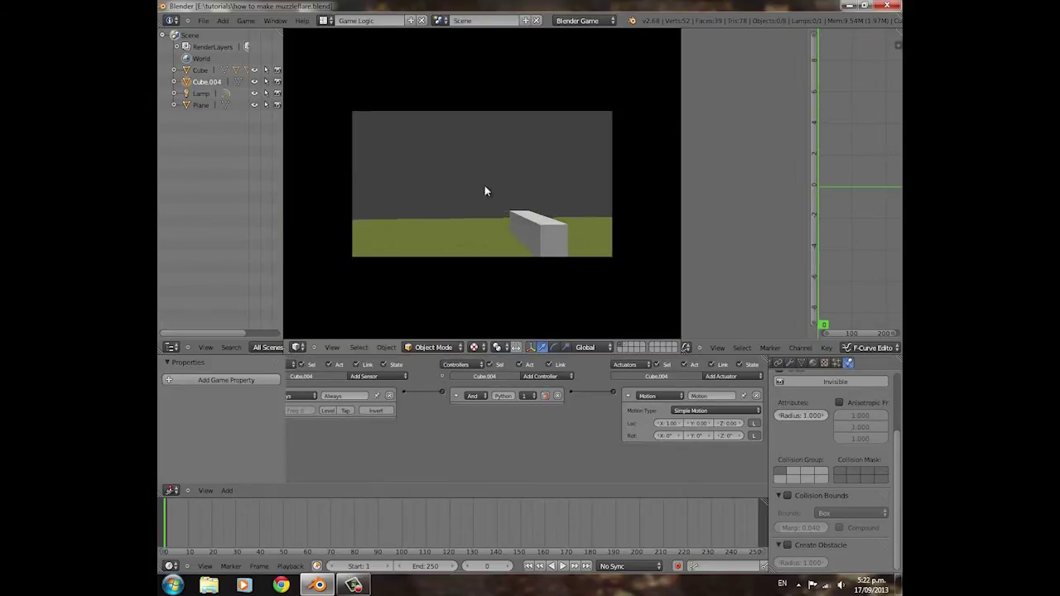
{"action": "left_click", "coordinate": [485, 187]}
{"action": "left_click", "coordinate": [470, 196]}
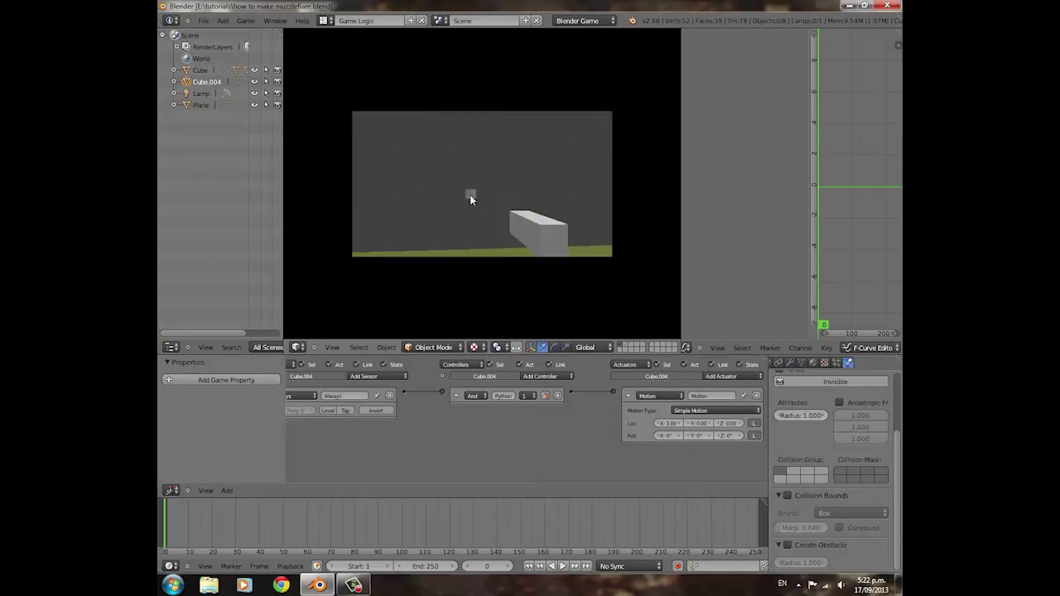
{"action": "left_click", "coordinate": [467, 186]}
{"action": "left_click", "coordinate": [479, 184]}
{"action": "left_click", "coordinate": [490, 184]}
{"action": "left_click", "coordinate": [486, 184]}
{"action": "left_click", "coordinate": [482, 185]}
{"action": "left_click", "coordinate": [505, 186]}
{"action": "left_click", "coordinate": [565, 184]}
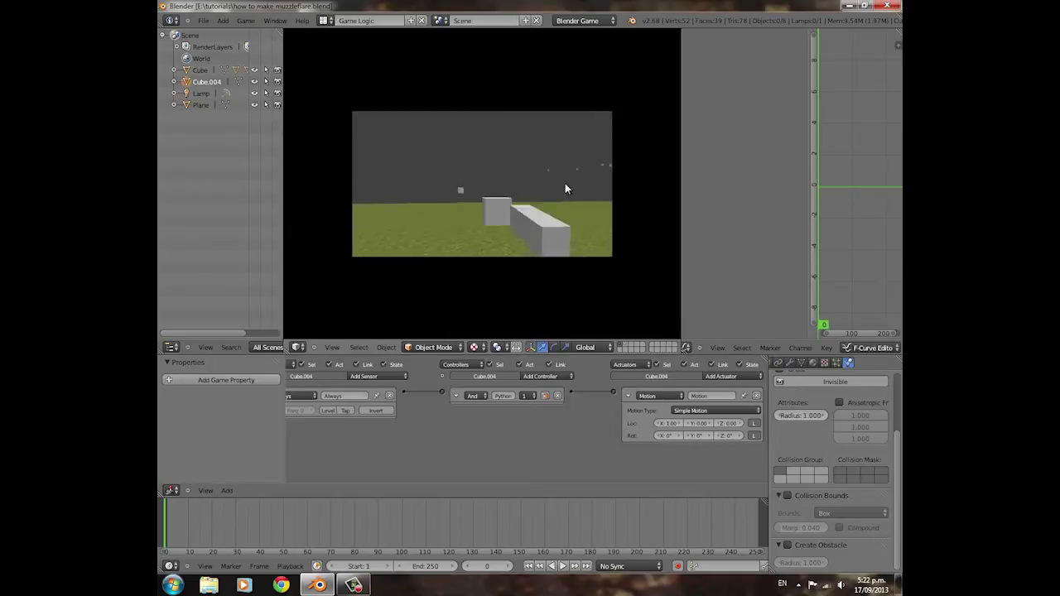
{"action": "left_click", "coordinate": [475, 181]}
{"action": "left_click", "coordinate": [480, 184]}
{"action": "left_click", "coordinate": [484, 184]}
{"action": "left_click", "coordinate": [486, 183]}
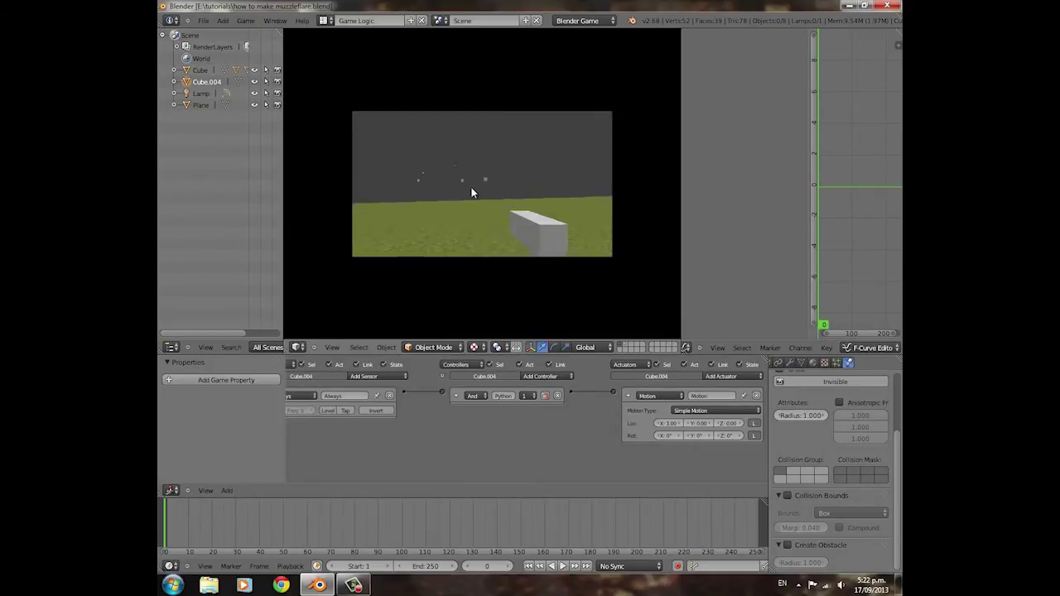
{"action": "key", "text": "Escape"}
Step: Add a plane and move it in front of the character, to about Y 3.94 and Z 0.64
{"action": "middle_click_drag", "start_coordinate": [396, 182], "coordinate": [533, 211]}
{"action": "middle_click_drag", "start_coordinate": [435, 214], "coordinate": [527, 211]}
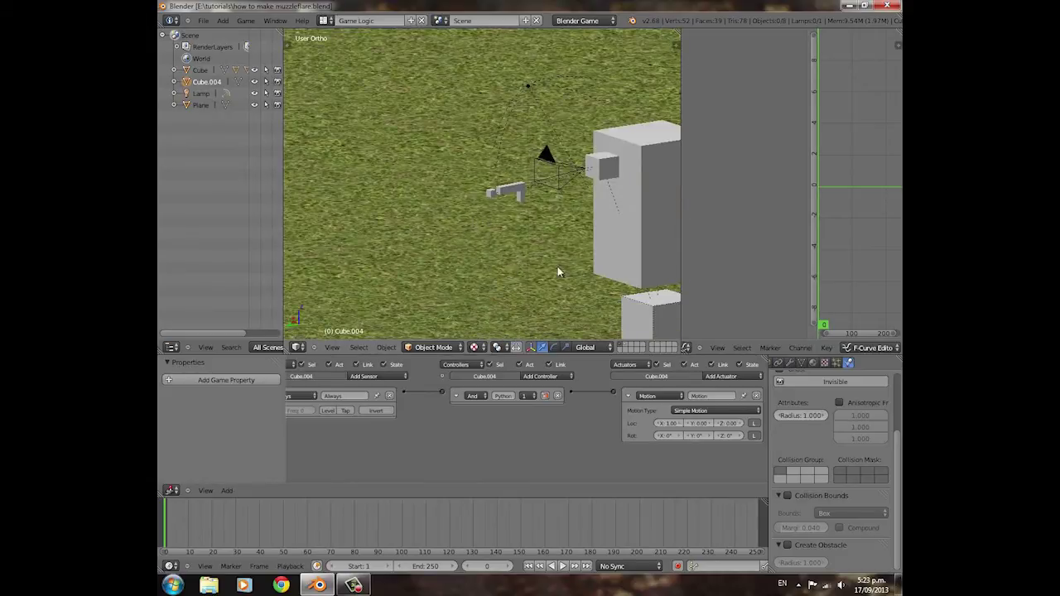
{"action": "middle_click_drag", "start_coordinate": [559, 272], "coordinate": [496, 171]}
{"action": "key", "text": "shift+a"}
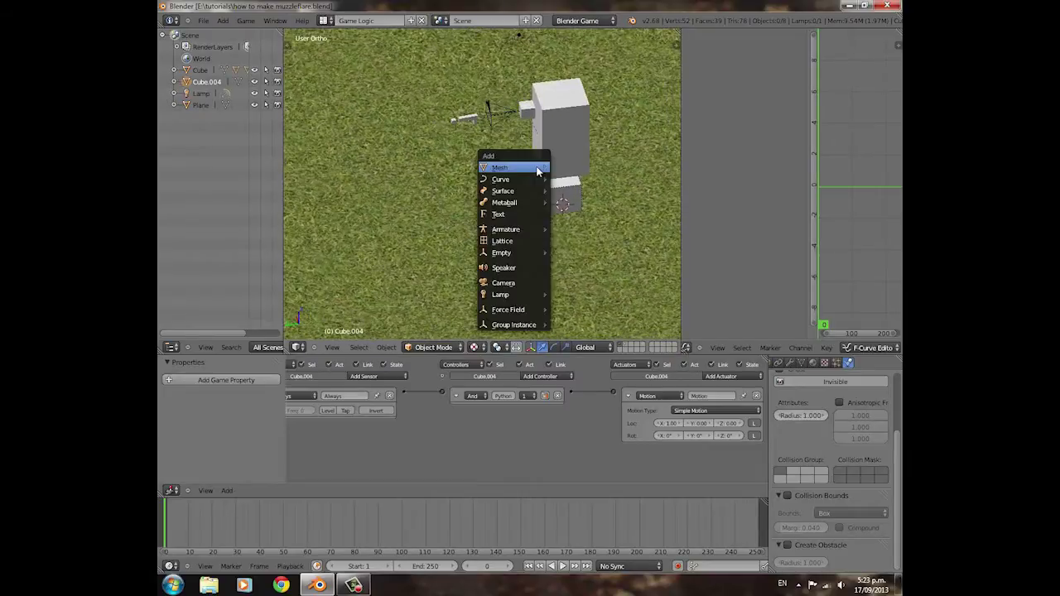
{"action": "mouse_move", "coordinate": [536, 166]}
{"action": "left_click", "coordinate": [580, 170]}
{"action": "key", "text": "g"}
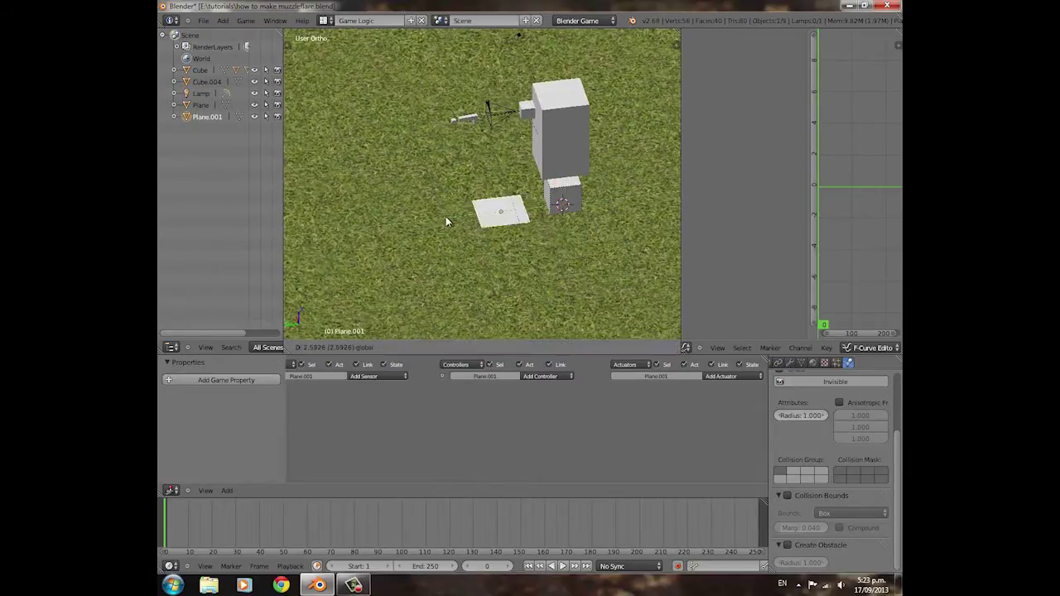
{"action": "left_click", "coordinate": [429, 225]}
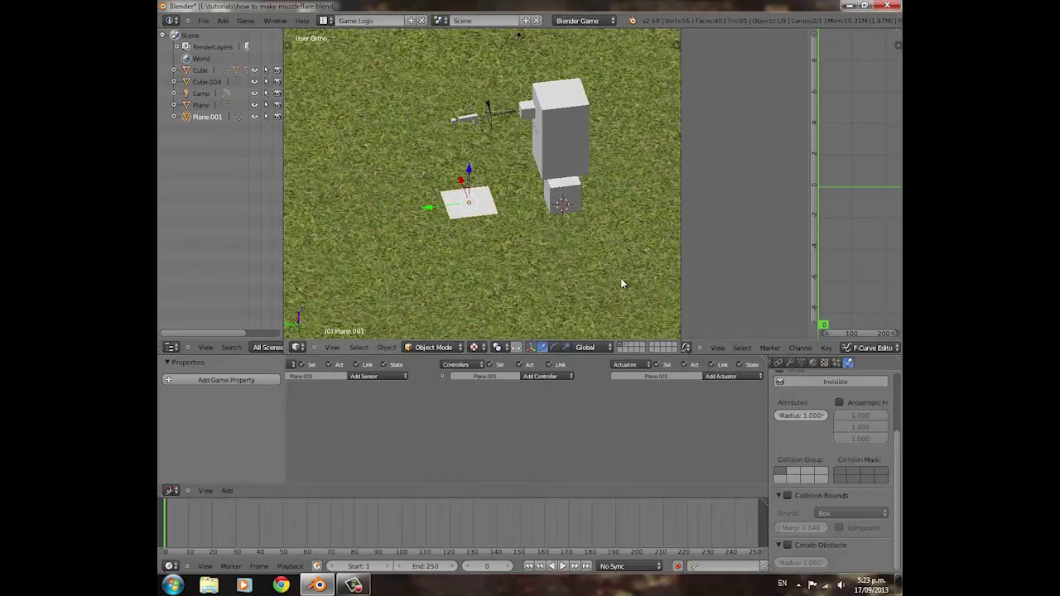
Step: Rename the new plane object as muzzleflash
{"action": "left_click", "coordinate": [803, 364]}
{"action": "left_click", "coordinate": [834, 407]}
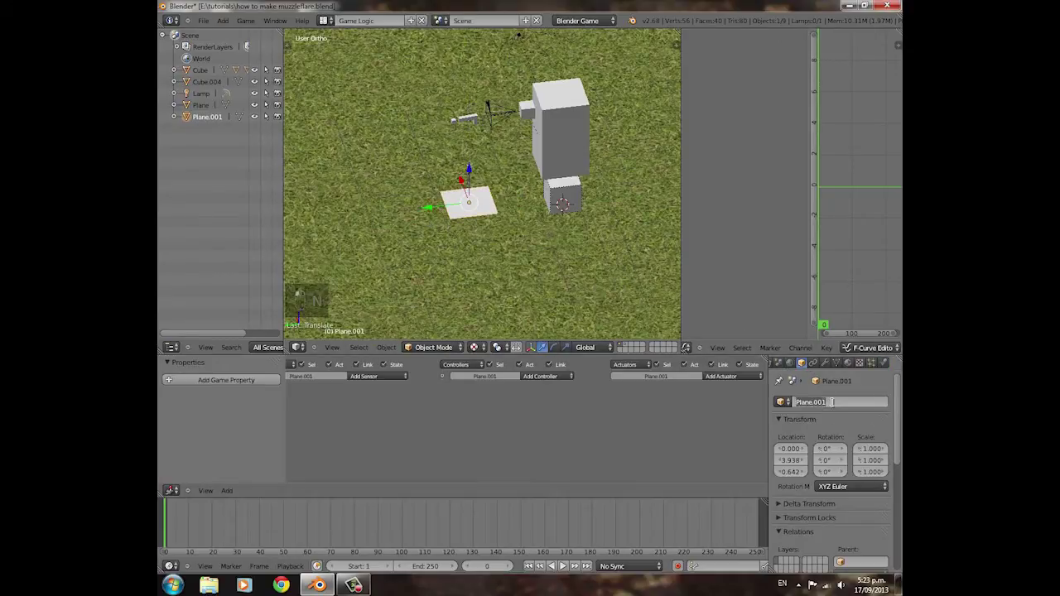
{"action": "type", "text": "muzzleflash"}
{"action": "key", "text": "Return"}
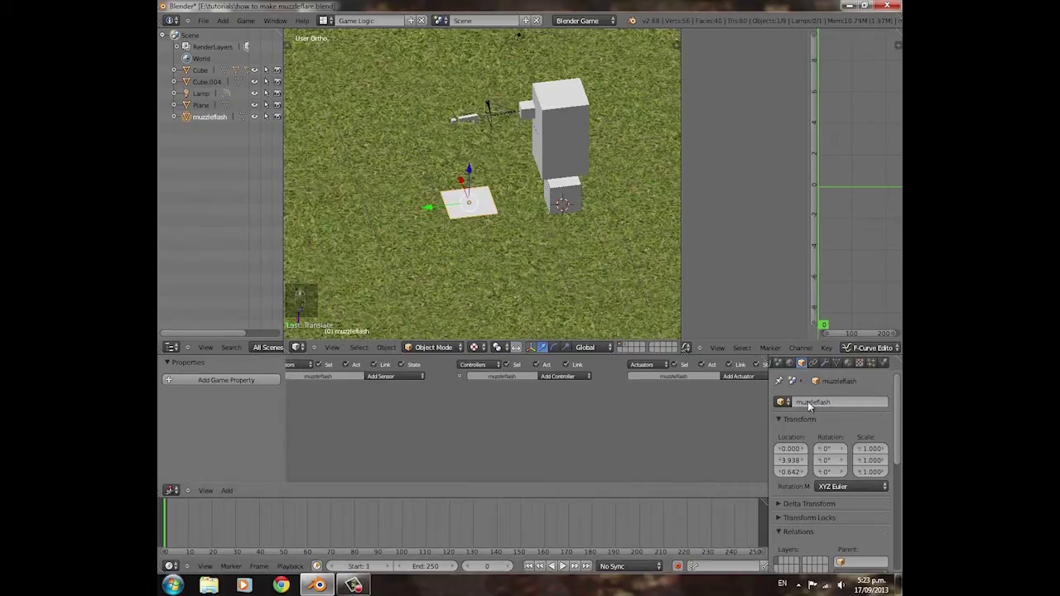
Step: Add a new material to the muzzleflash plane and make it shadeless
{"action": "left_click", "coordinate": [847, 363]}
{"action": "left_click", "coordinate": [828, 439]}
{"action": "scroll", "coordinate": [836, 472], "scroll_direction": "down", "scroll_amount": 5}
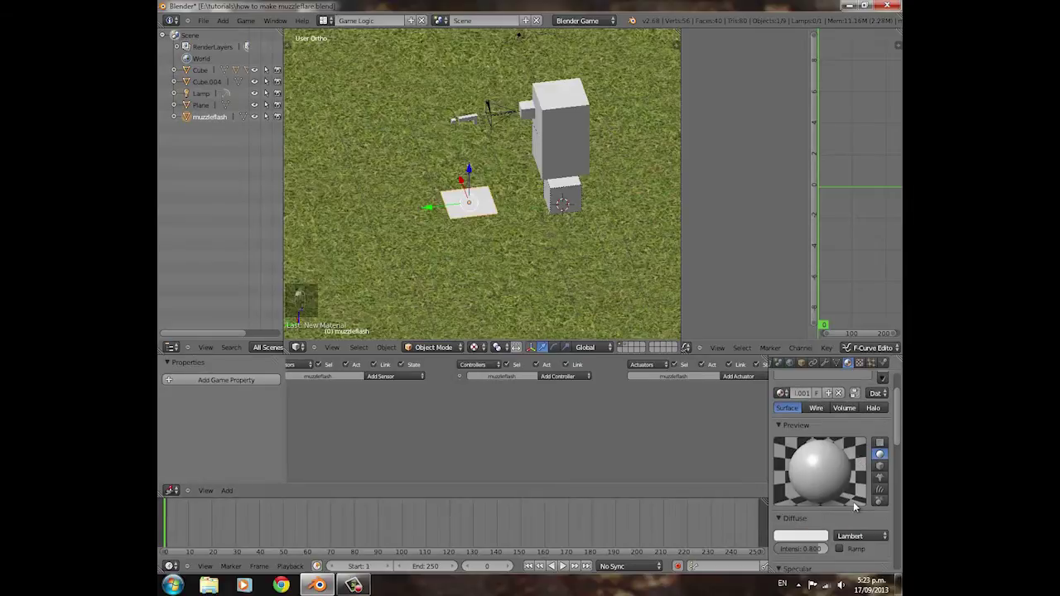
{"action": "left_click", "coordinate": [840, 509]}
Step: Enable transparency on the plane's material using the Z Transparency method
{"action": "scroll", "coordinate": [814, 506], "scroll_direction": "down", "scroll_amount": 8}
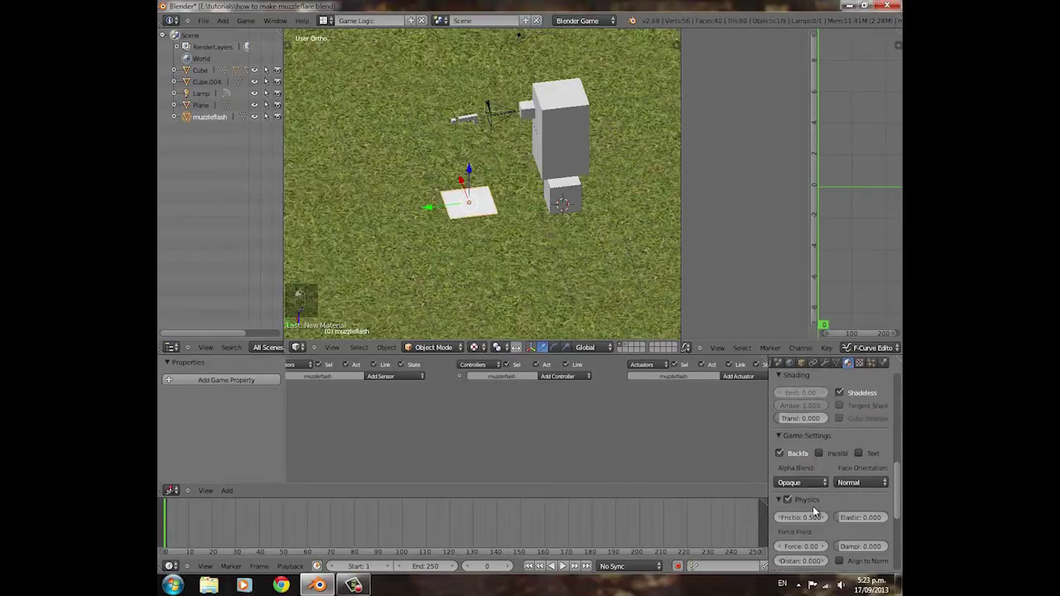
{"action": "scroll", "coordinate": [820, 525], "scroll_direction": "down", "scroll_amount": 3}
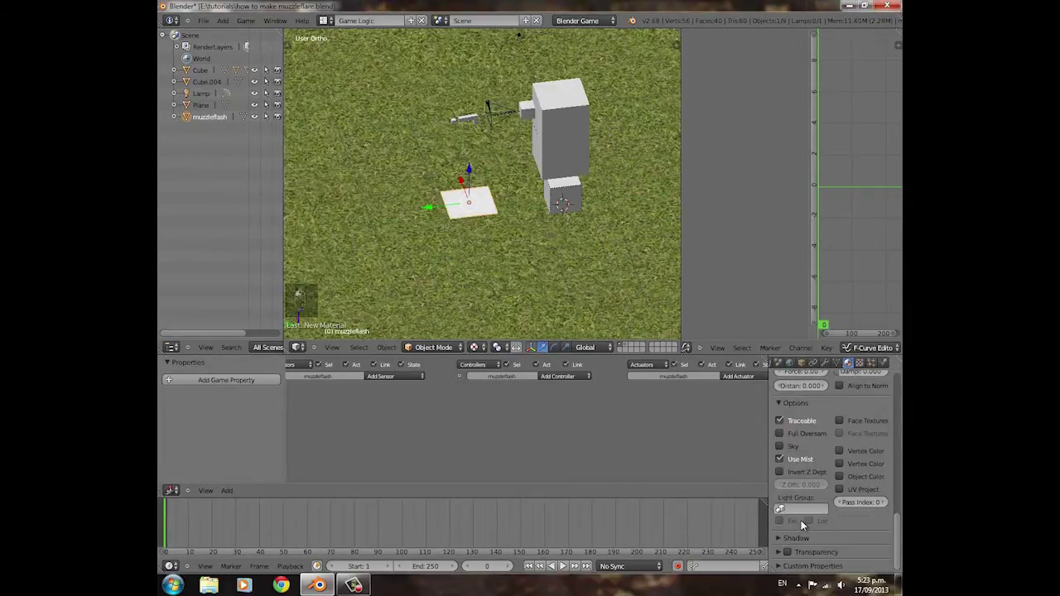
{"action": "left_click", "coordinate": [781, 552]}
{"action": "left_click", "coordinate": [788, 553]}
{"action": "scroll", "coordinate": [795, 547], "scroll_direction": "down", "scroll_amount": 1}
{"action": "left_click", "coordinate": [830, 534]}
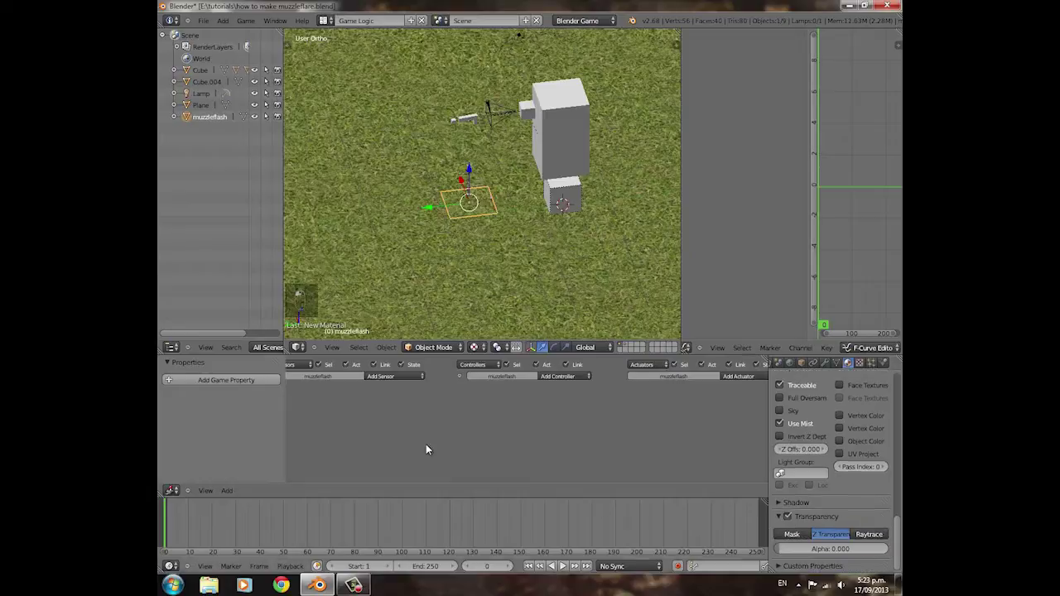
Step: Add a new texture to the plane's material and set its type to Image or Movie
{"action": "left_click", "coordinate": [860, 364]}
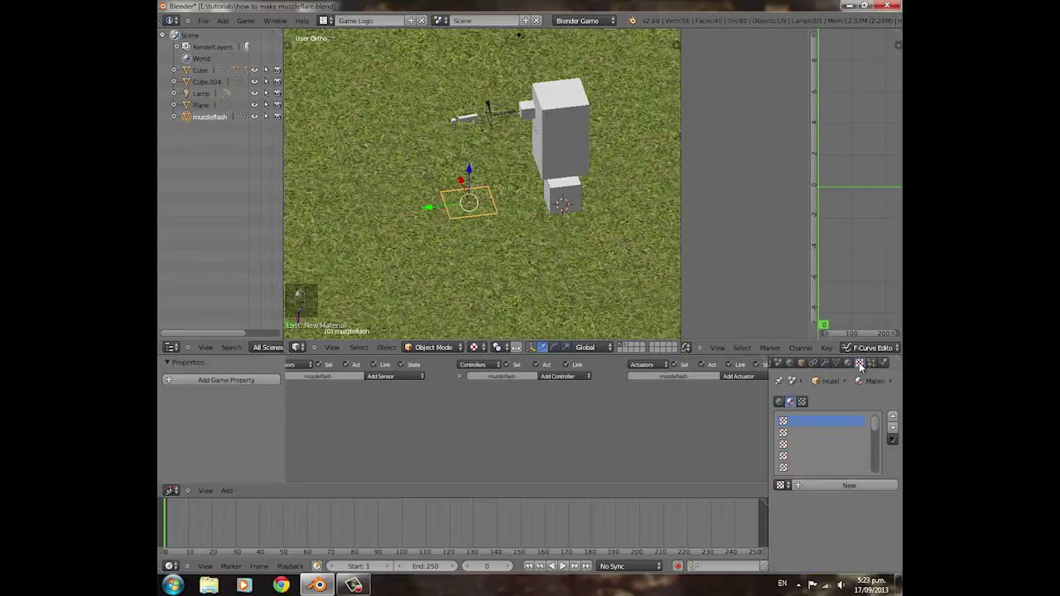
{"action": "scroll", "coordinate": [468, 234], "scroll_direction": "up", "scroll_amount": 5}
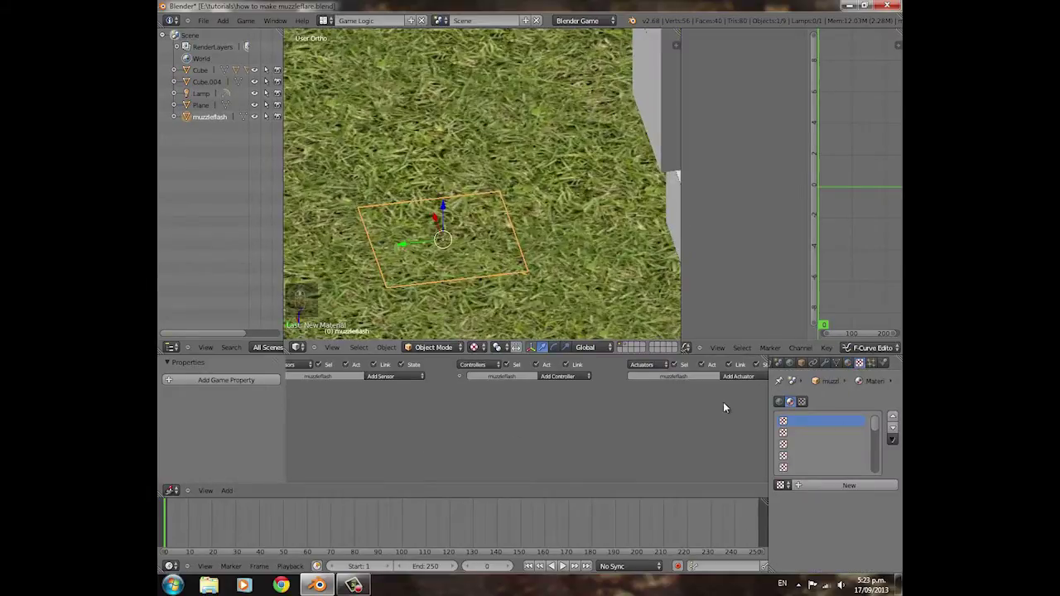
{"action": "left_click", "coordinate": [853, 485]}
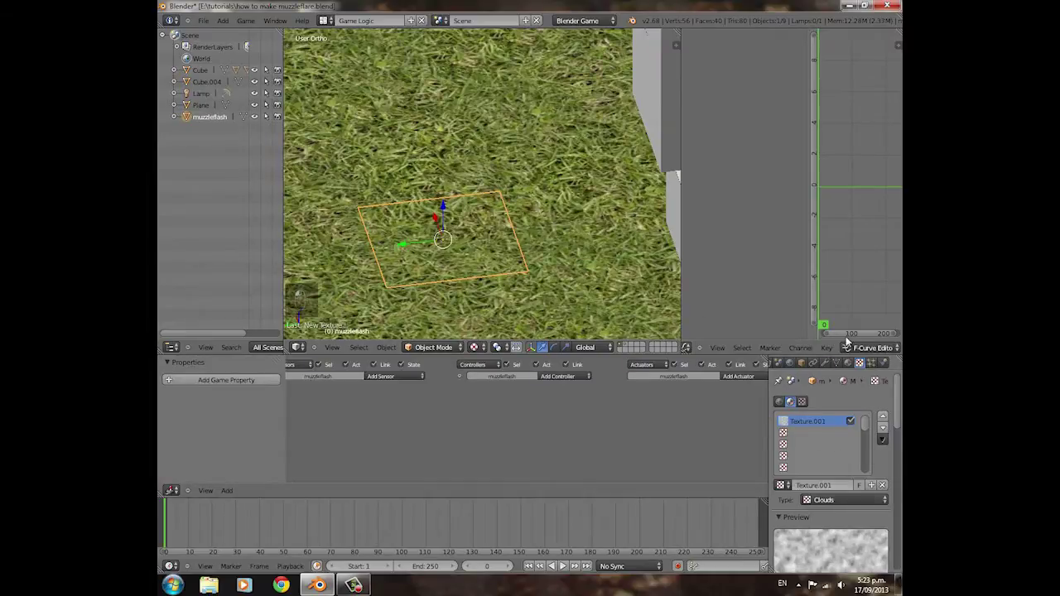
{"action": "scroll", "coordinate": [841, 439], "scroll_direction": "down", "scroll_amount": 2}
{"action": "left_click", "coordinate": [837, 453]}
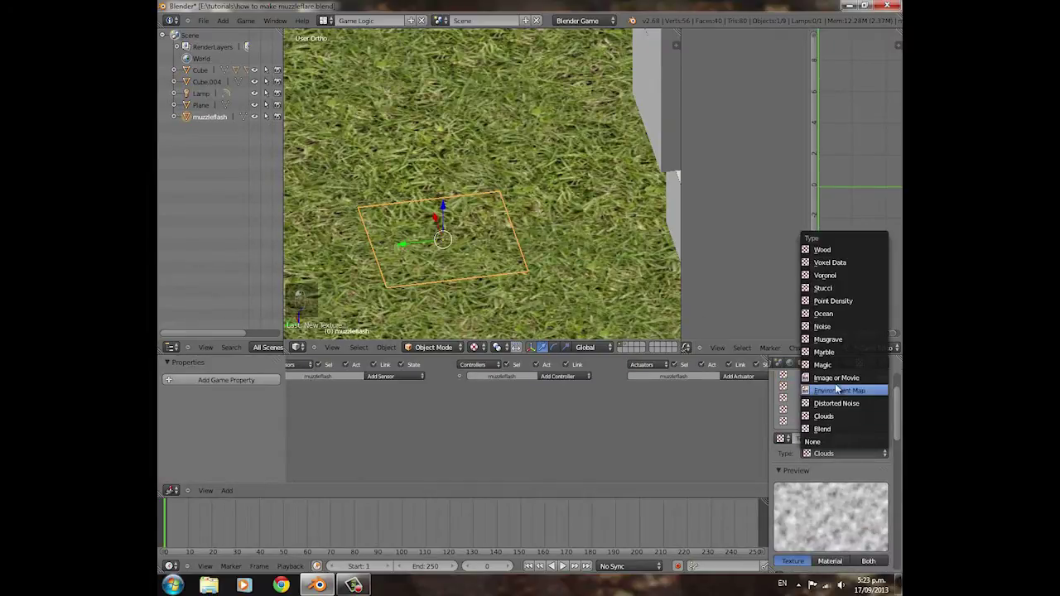
{"action": "left_click", "coordinate": [832, 390]}
Step: Set the texture's mapping coordinates to UV
{"action": "scroll", "coordinate": [849, 464], "scroll_direction": "down", "scroll_amount": 3}
{"action": "scroll", "coordinate": [820, 509], "scroll_direction": "down", "scroll_amount": 2}
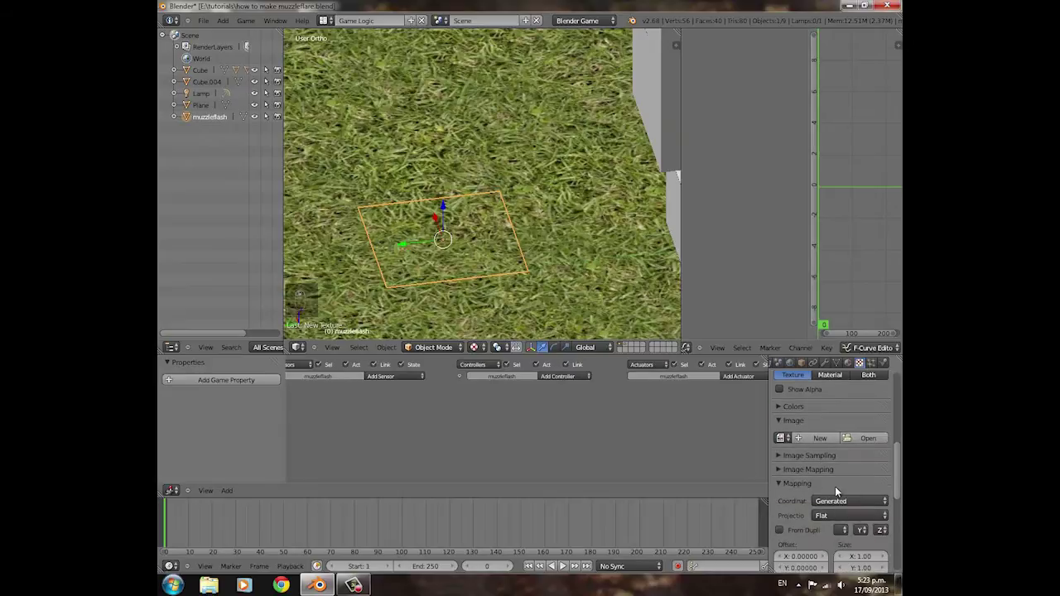
{"action": "left_click", "coordinate": [849, 501]}
{"action": "left_click", "coordinate": [834, 452]}
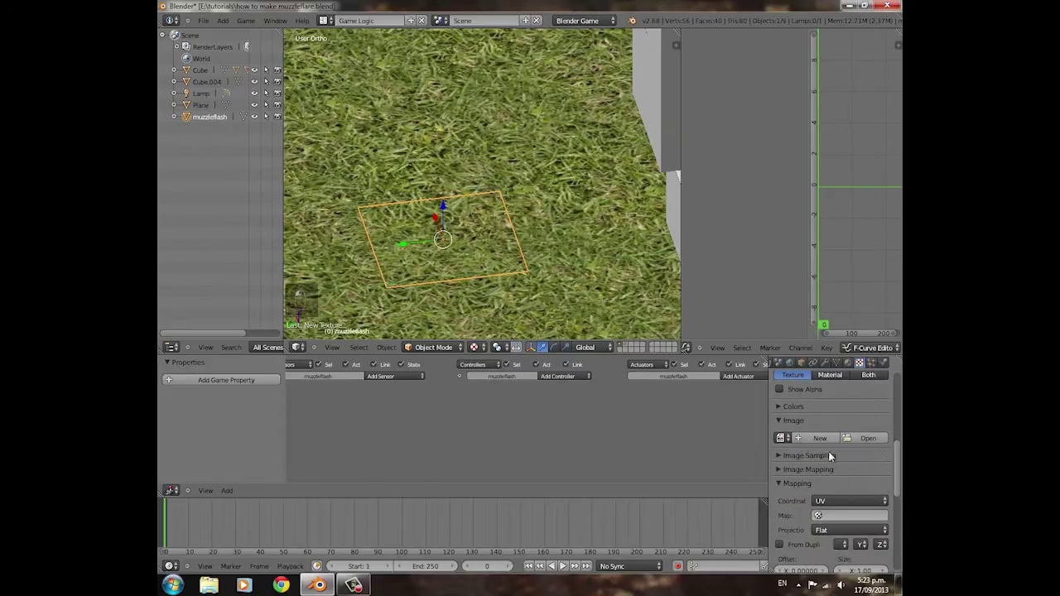
Step: Launch a second Blender session and dismiss its splash screen
{"action": "scroll", "coordinate": [563, 232], "scroll_direction": "down", "scroll_amount": 3}
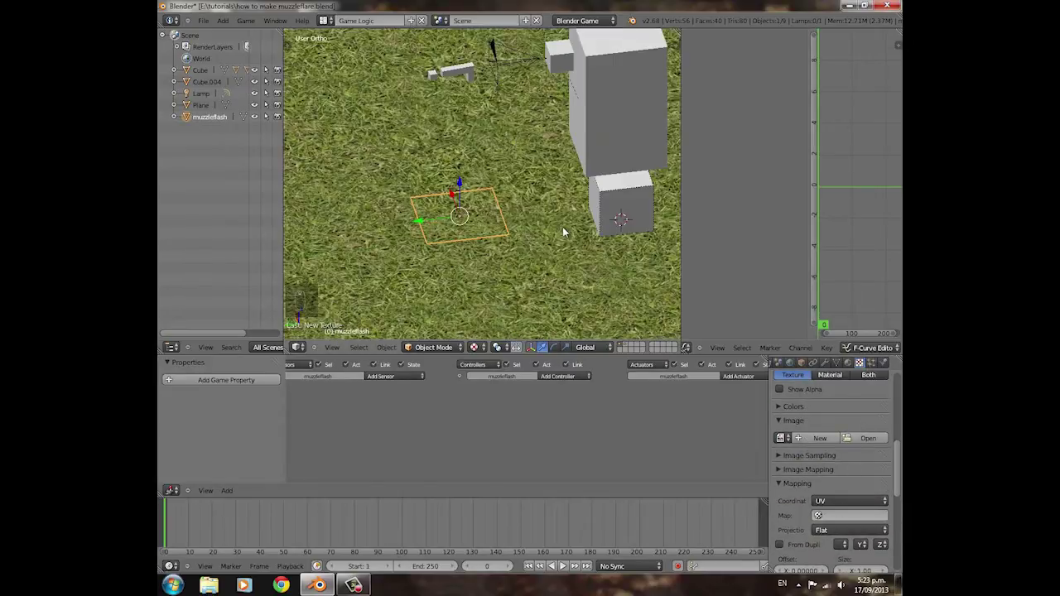
{"action": "middle_click_drag", "start_coordinate": [564, 231], "coordinate": [469, 252]}
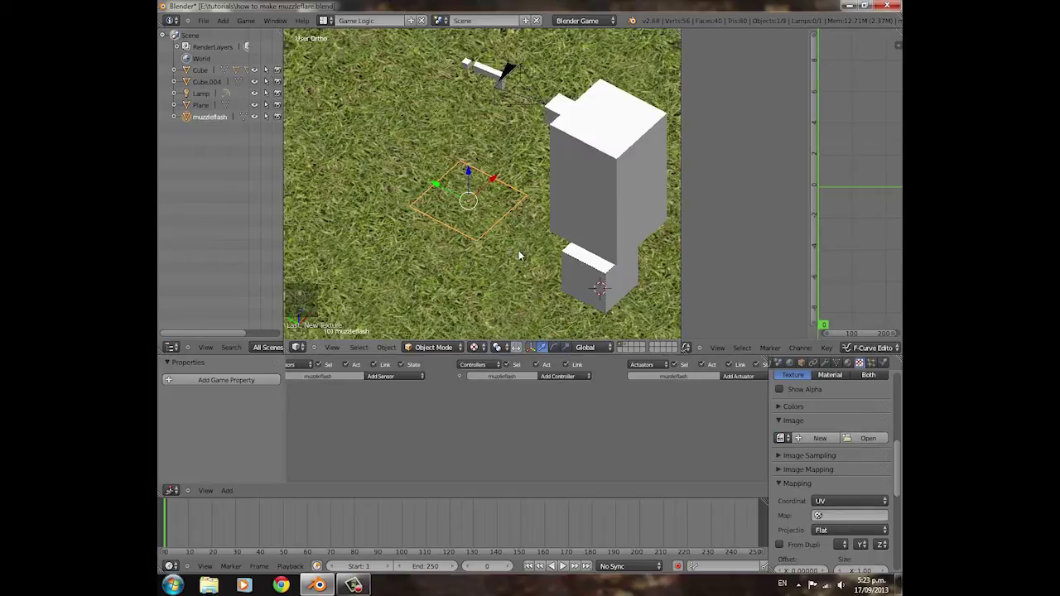
{"action": "key", "text": "super"}
{"action": "type", "text": "blender"}
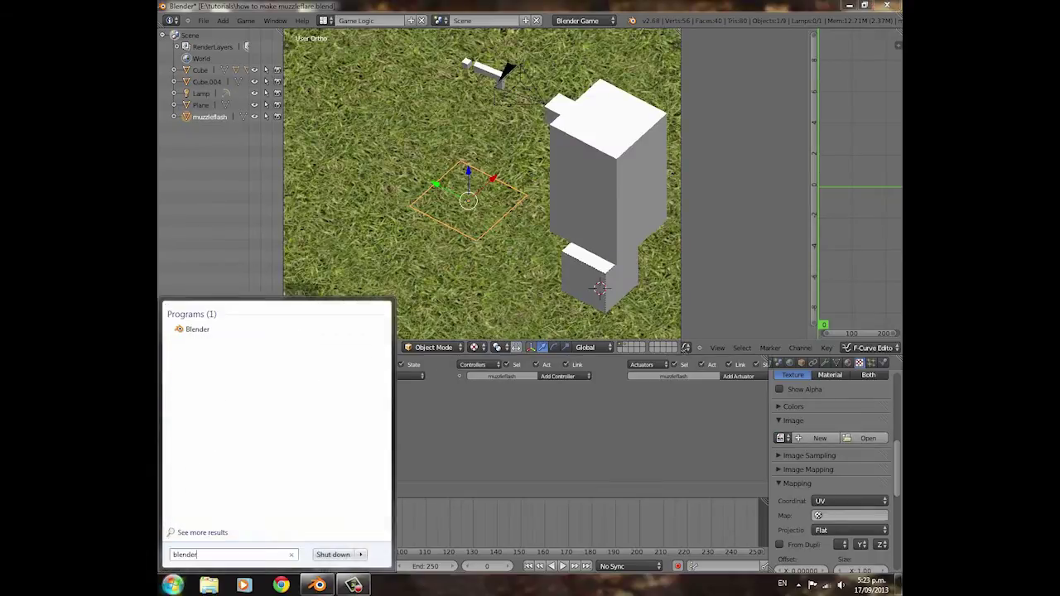
{"action": "key", "text": "Return"}
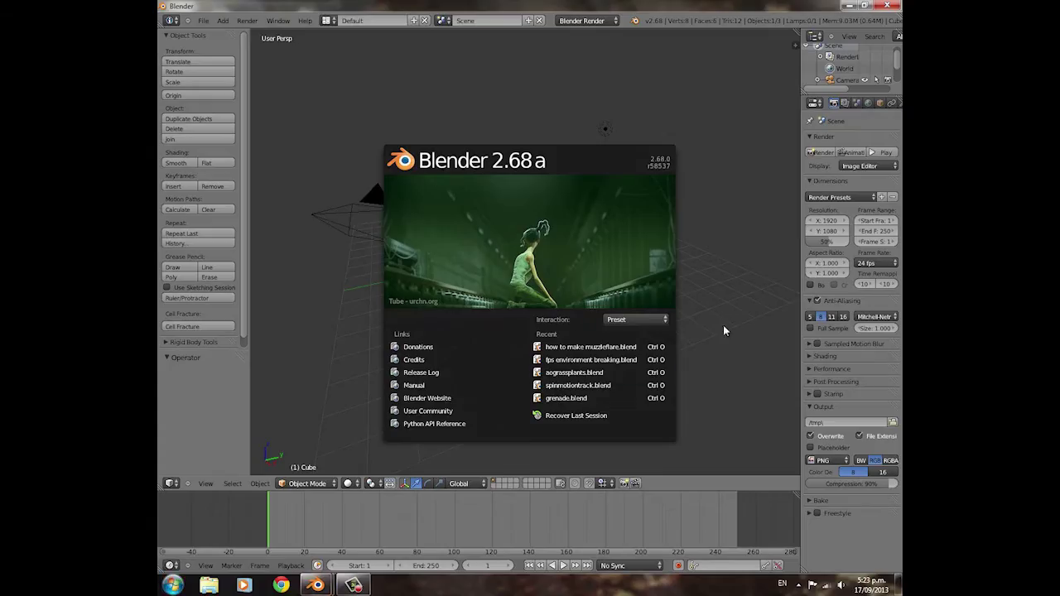
{"action": "left_click", "coordinate": [724, 326]}
Step: Start the Screencast Keys display in the new session
{"action": "scroll", "coordinate": [462, 293], "scroll_direction": "up", "scroll_amount": 3}
{"action": "middle_click_drag", "start_coordinate": [461, 293], "coordinate": [548, 294]}
{"action": "scroll", "coordinate": [548, 294], "scroll_direction": "down", "scroll_amount": 3}
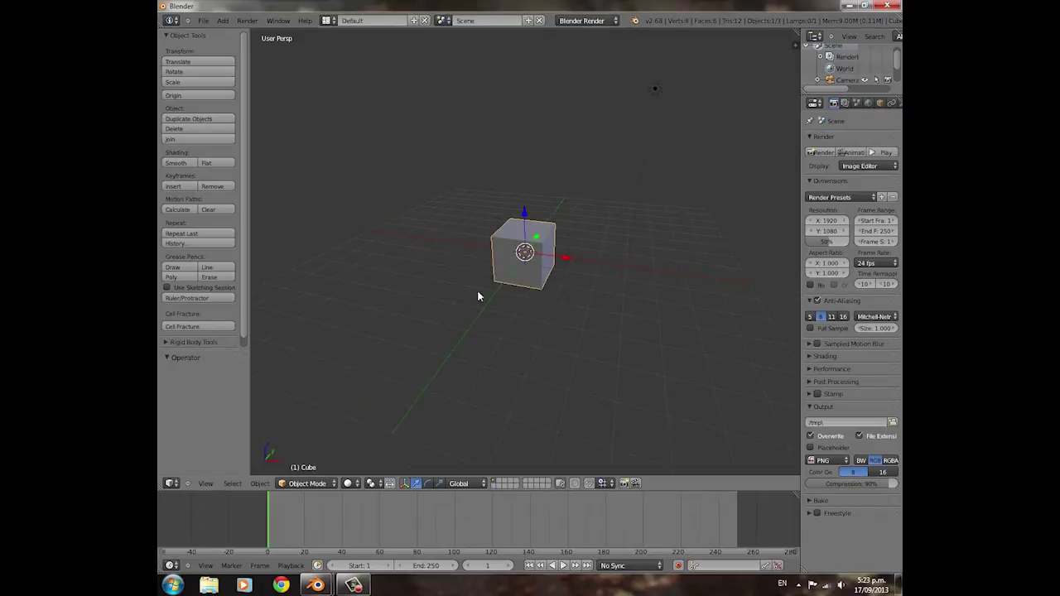
{"action": "scroll", "coordinate": [463, 297], "scroll_direction": "down", "scroll_amount": 4}
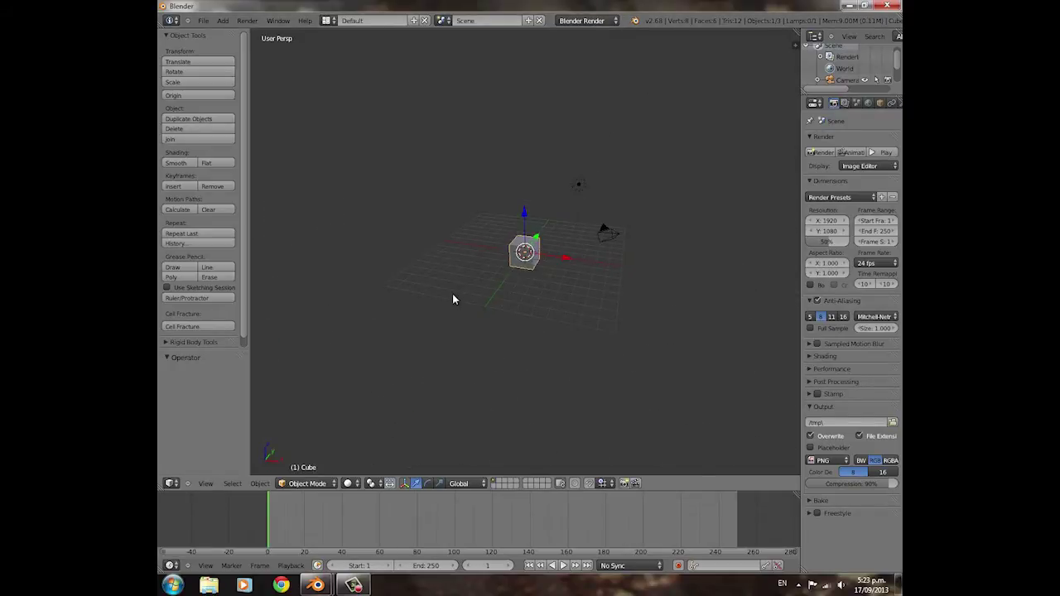
{"action": "key", "text": "n"}
{"action": "scroll", "coordinate": [762, 449], "scroll_direction": "down", "scroll_amount": 2}
{"action": "left_click", "coordinate": [714, 466]}
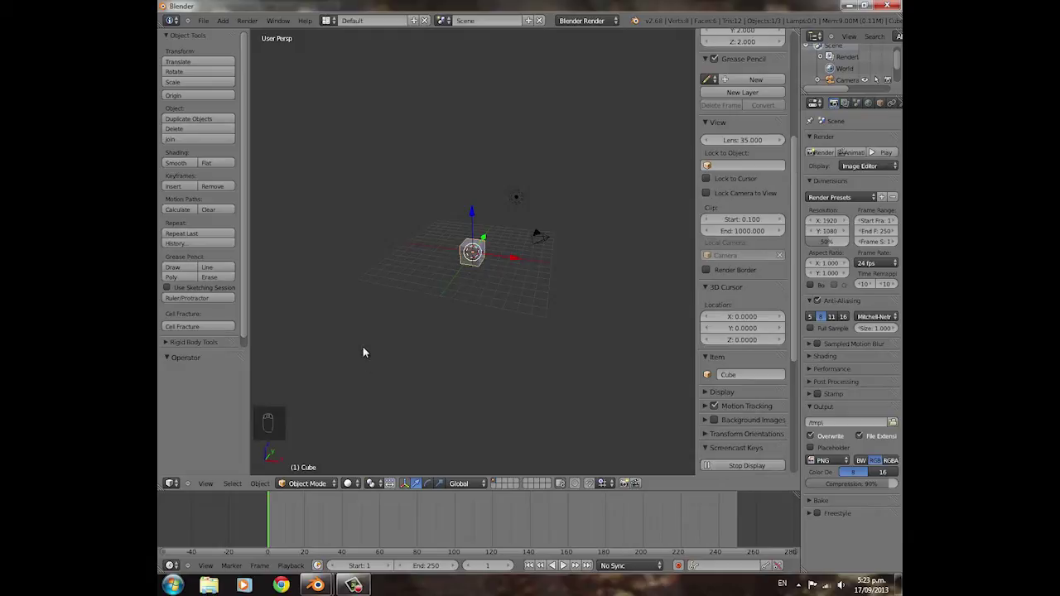
{"action": "key", "text": "n"}
Step: Align the camera to the front view and delete the default cube
{"action": "key", "text": "KP_1"}
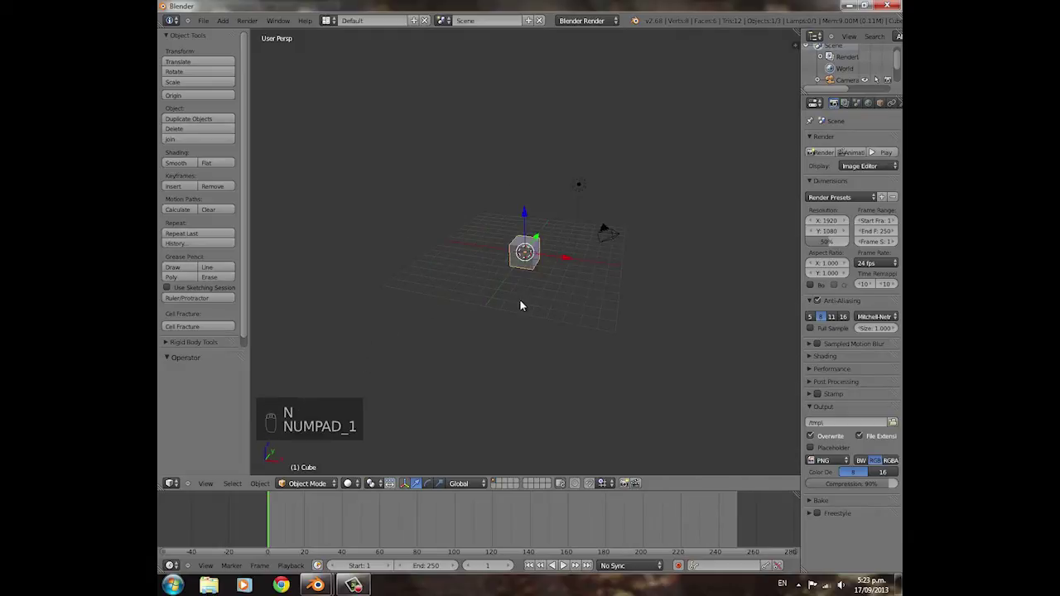
{"action": "key", "text": "ctrl+alt+KP_0"}
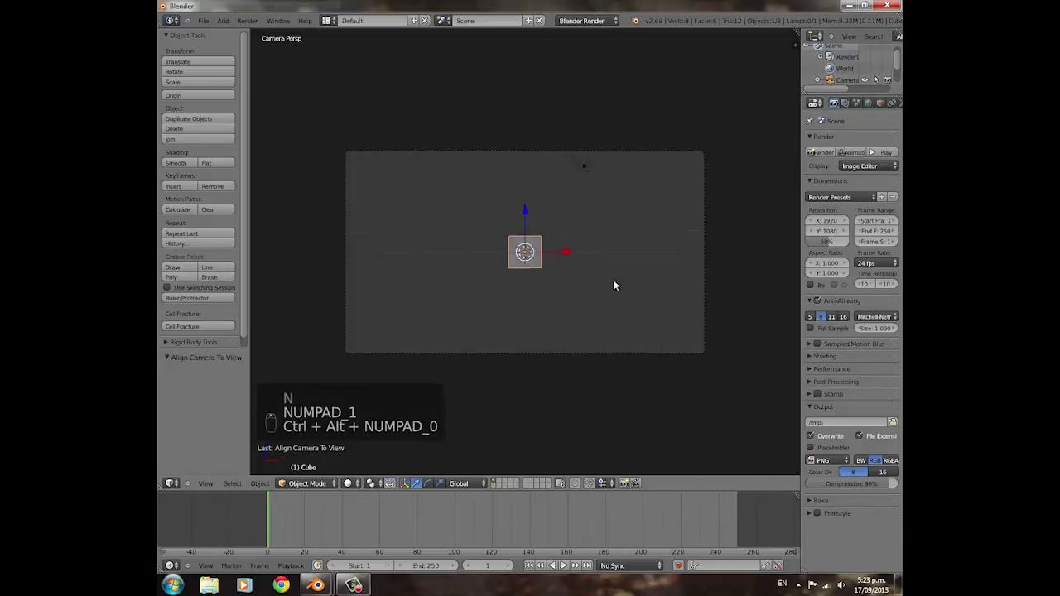
{"action": "key", "text": "x"}
{"action": "left_click", "coordinate": [603, 268]}
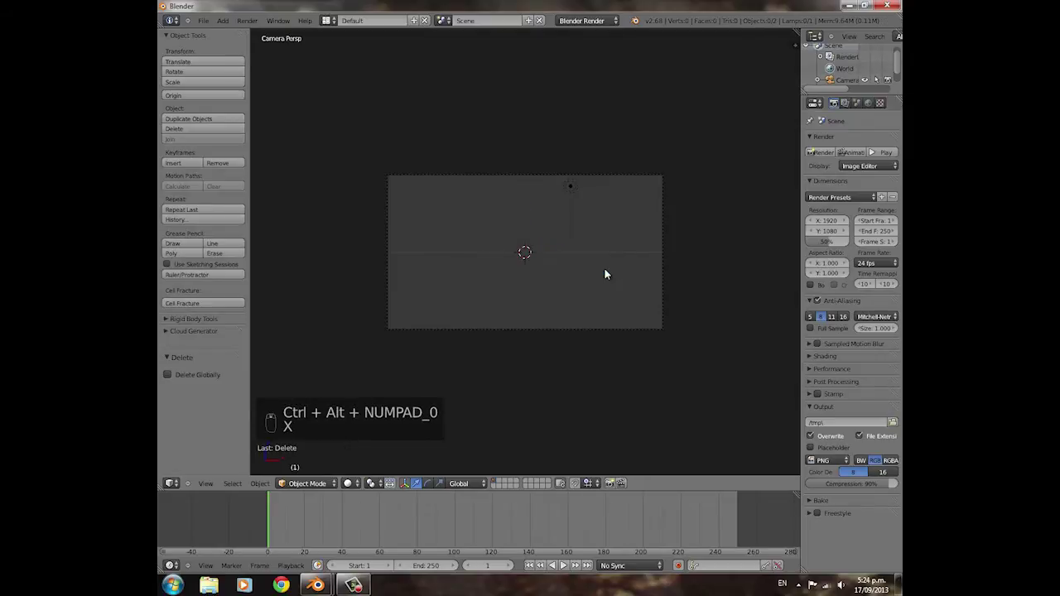
Step: Add a UV sphere and rotate it 90 degrees about the X axis
{"action": "key", "text": "shift+a"}
{"action": "mouse_move", "coordinate": [553, 284]}
{"action": "left_click", "coordinate": [595, 314]}
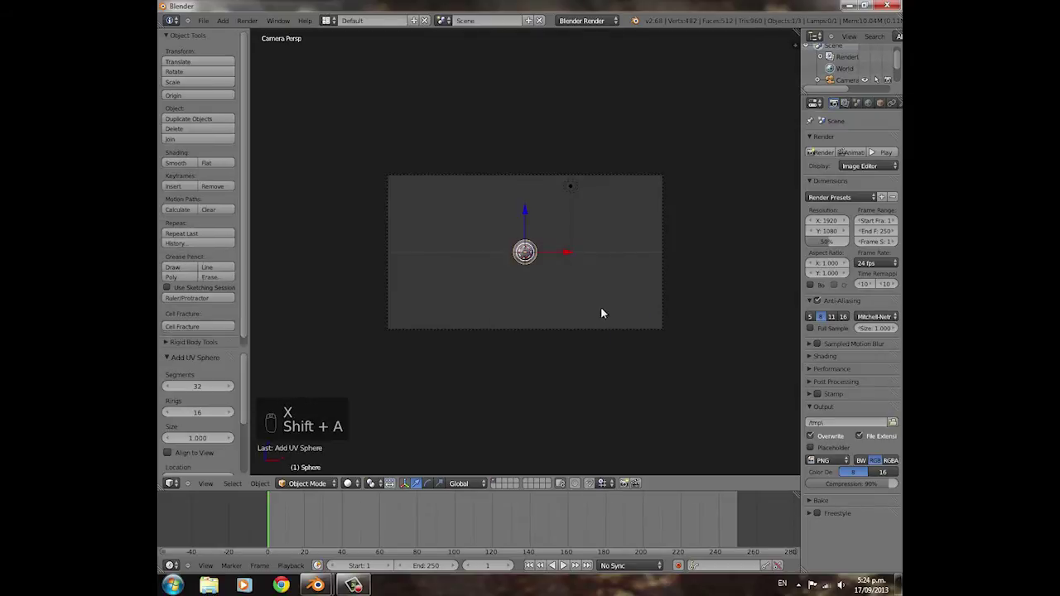
{"action": "middle_click_drag", "start_coordinate": [600, 308], "coordinate": [430, 317]}
{"action": "key", "text": "r"}
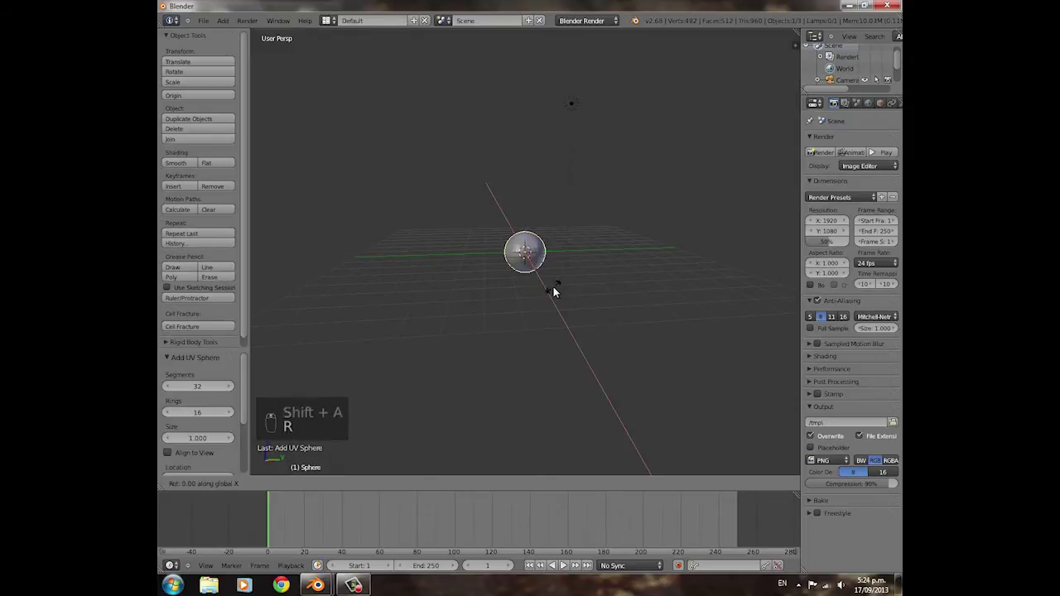
{"action": "type", "text": "x90"}
{"action": "key", "text": "Return"}
Step: Enable proportional editing in Object Mode and enter Edit Mode on the sphere
{"action": "scroll", "coordinate": [553, 288], "scroll_direction": "up", "scroll_amount": 4}
{"action": "middle_click_drag", "start_coordinate": [553, 289], "coordinate": [416, 322], "text": "shift"}
{"action": "left_click", "coordinate": [575, 484]}
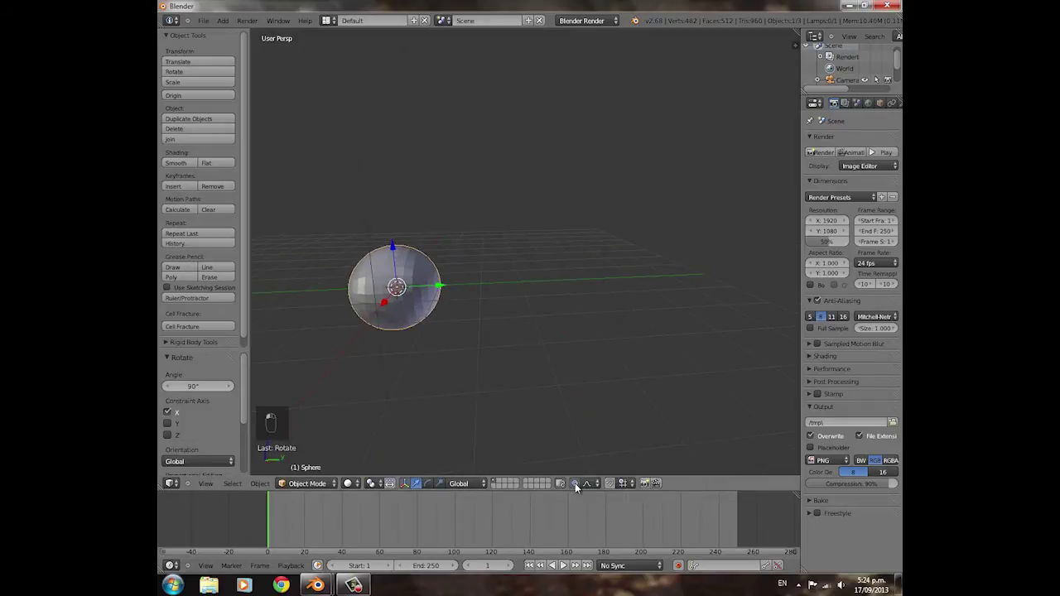
{"action": "middle_click_drag", "start_coordinate": [553, 374], "coordinate": [509, 331]}
{"action": "key", "text": "Tab"}
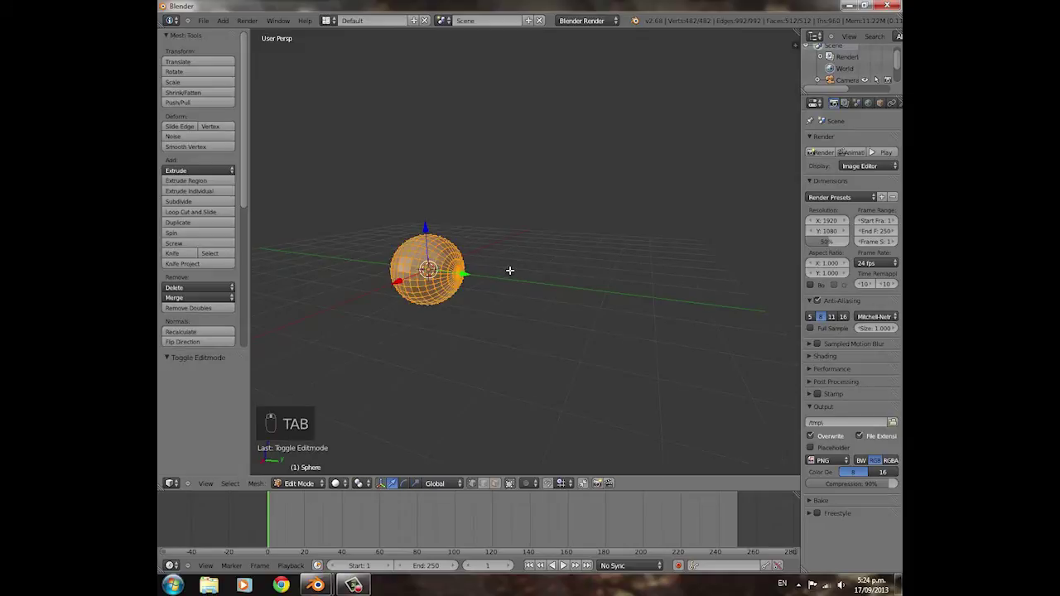
Step: Select the sphere's pole vertex on the positive Y side and try to move it along the Y axis
{"action": "right_click", "coordinate": [456, 272]}
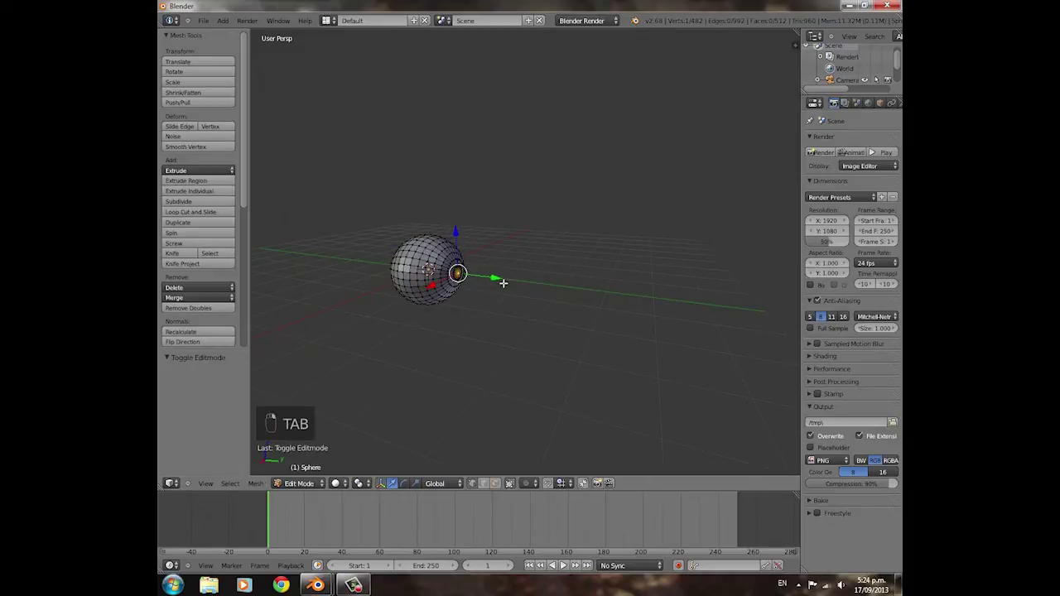
{"action": "key", "text": "g"}
{"action": "key", "text": "y"}
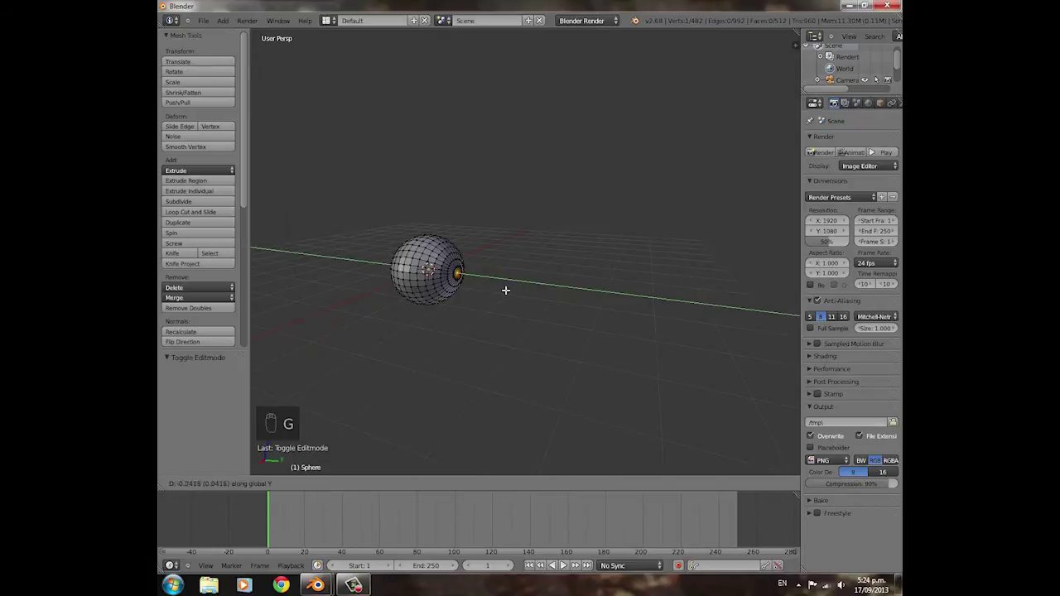
{"action": "left_click", "coordinate": [530, 292]}
{"action": "key", "text": "ctrl+z"}
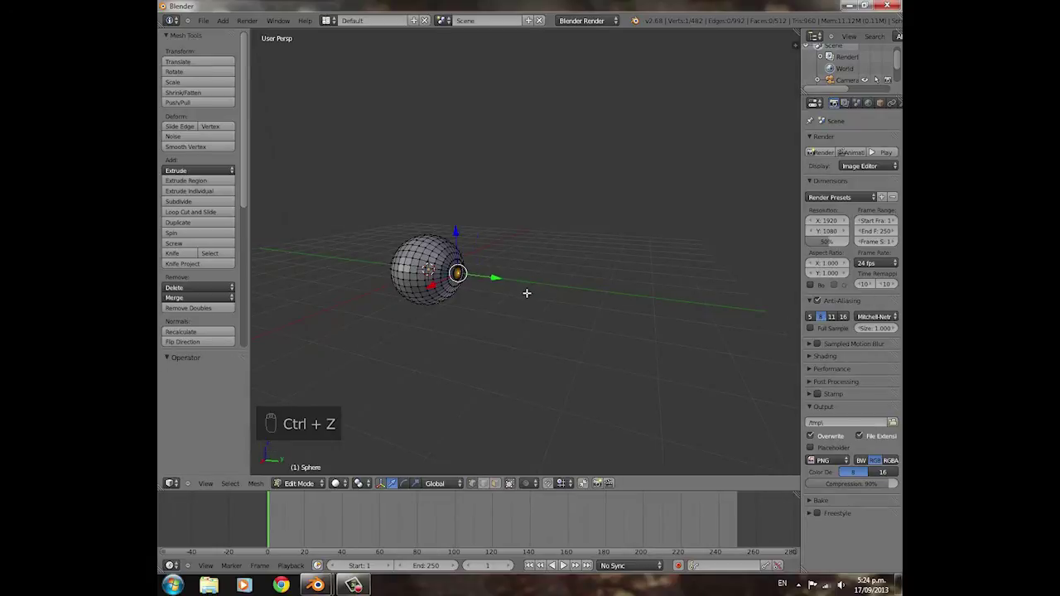
Step: Enable proportional editing in Edit Mode, pull the pole vertex outward along Y into a long taper, and return to Object Mode
{"action": "left_click", "coordinate": [528, 484]}
{"action": "left_click", "coordinate": [523, 458]}
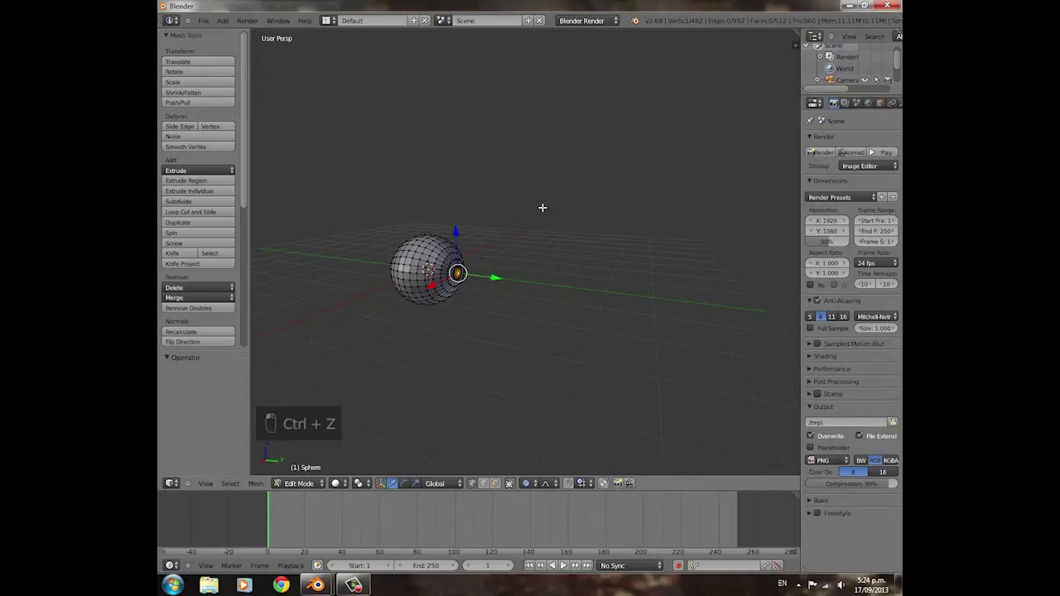
{"action": "middle_click_drag", "start_coordinate": [542, 206], "coordinate": [518, 260]}
{"action": "key", "text": "g"}
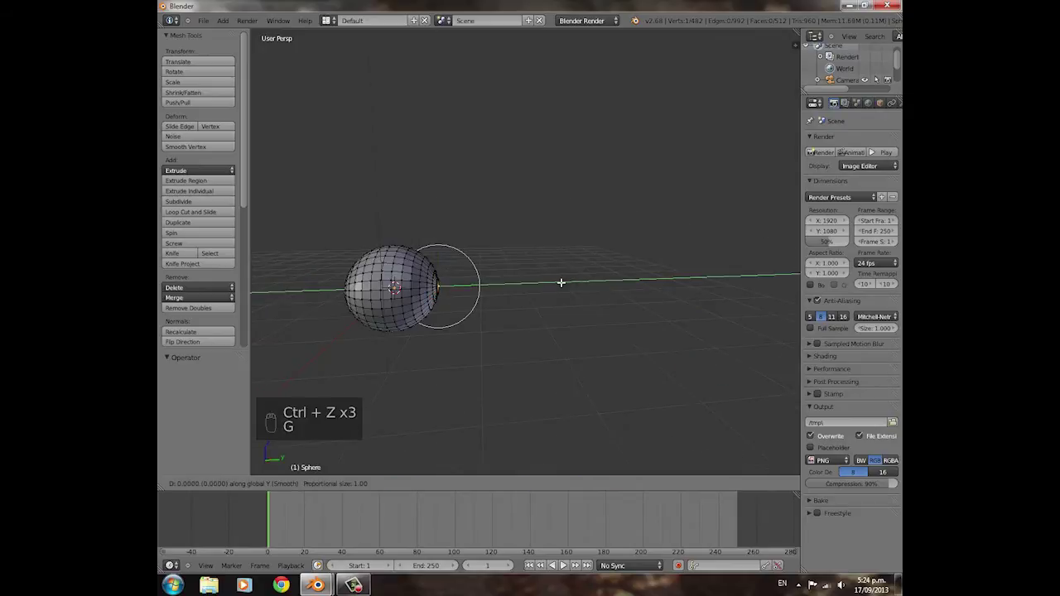
{"action": "left_click", "coordinate": [658, 281]}
{"action": "key", "text": "Tab"}
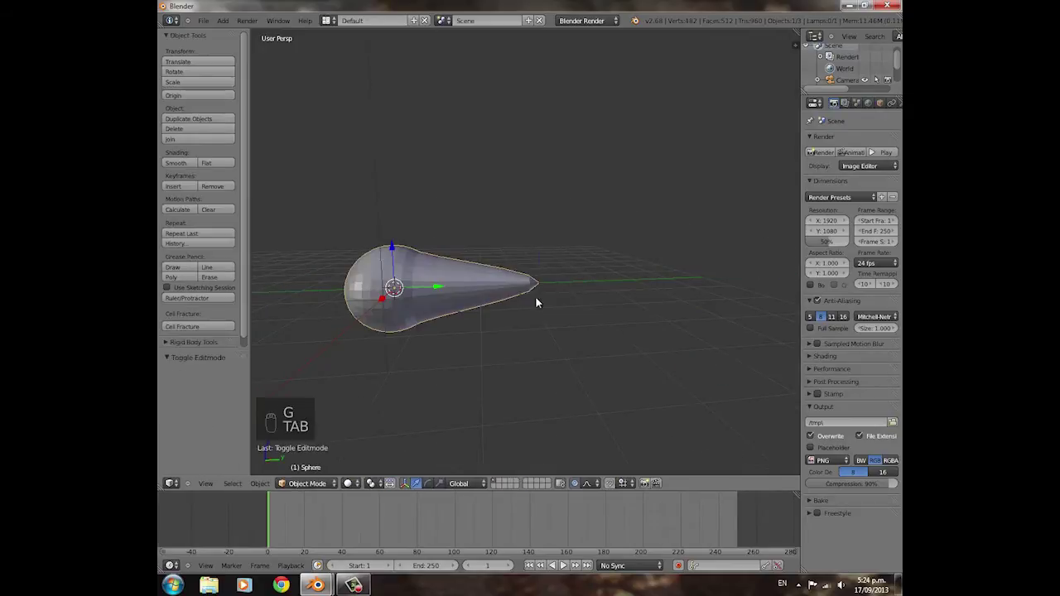
Step: Add a Displace modifier to the tapered sphere and give it a new texture
{"action": "middle_click_drag", "start_coordinate": [406, 297], "coordinate": [382, 294]}
{"action": "scroll", "coordinate": [547, 364], "scroll_direction": "down", "scroll_amount": 3}
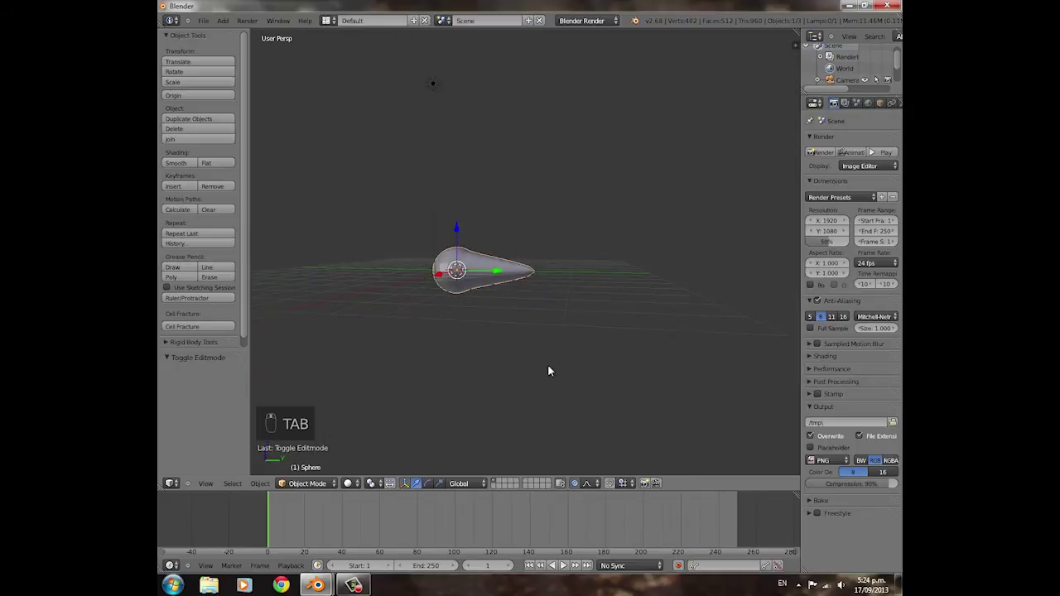
{"action": "scroll", "coordinate": [468, 345], "scroll_direction": "up", "scroll_amount": 3}
{"action": "middle_click_drag", "start_coordinate": [467, 345], "coordinate": [480, 327]}
{"action": "scroll", "coordinate": [481, 327], "scroll_direction": "down", "scroll_amount": 1}
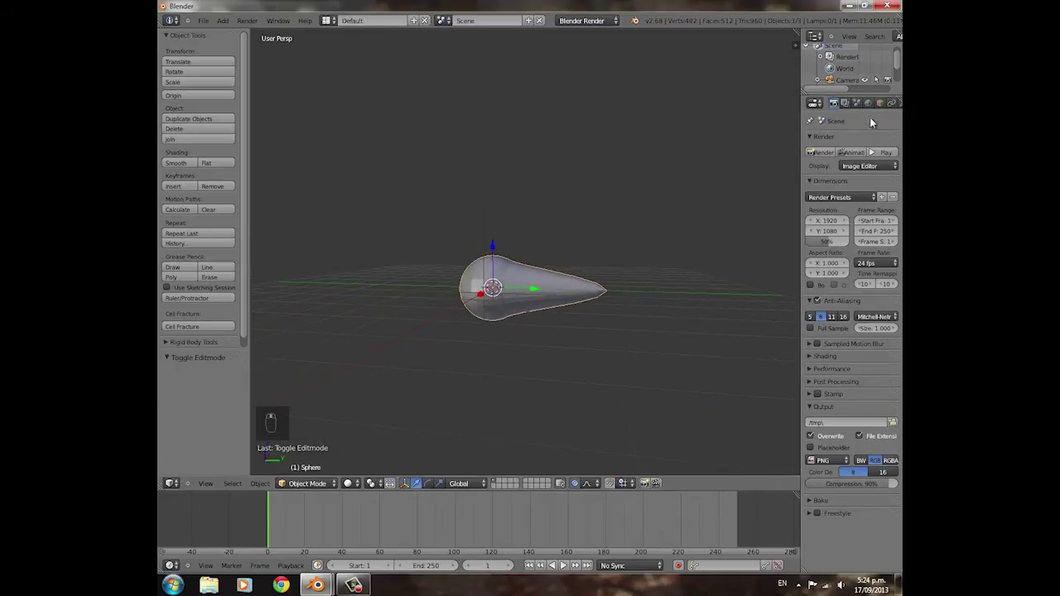
{"action": "scroll", "coordinate": [869, 105], "scroll_direction": "down", "scroll_amount": 3}
{"action": "left_click", "coordinate": [855, 105]}
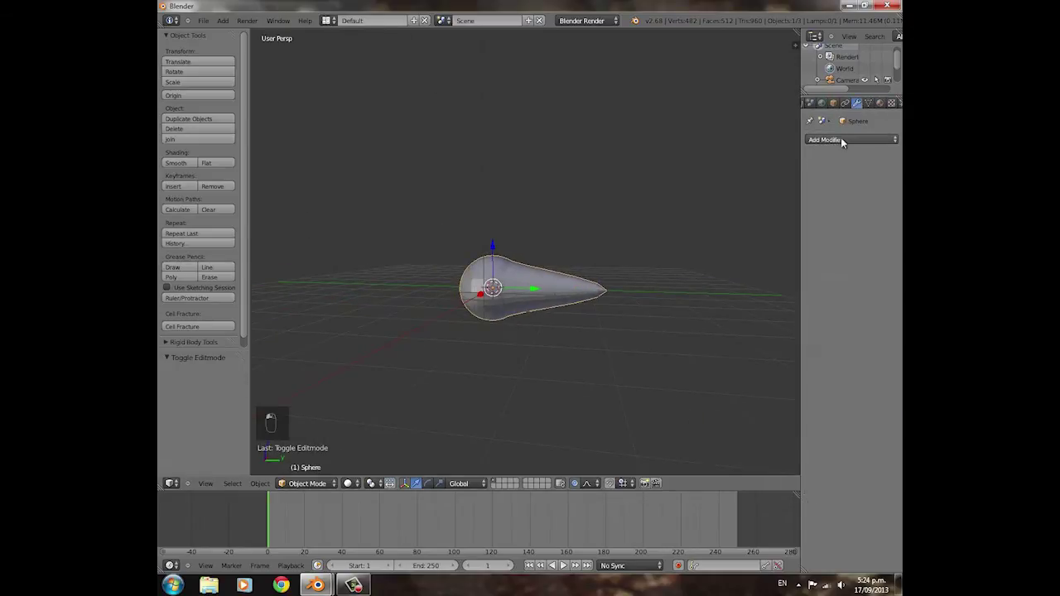
{"action": "left_click", "coordinate": [841, 139]}
{"action": "left_click", "coordinate": [721, 198]}
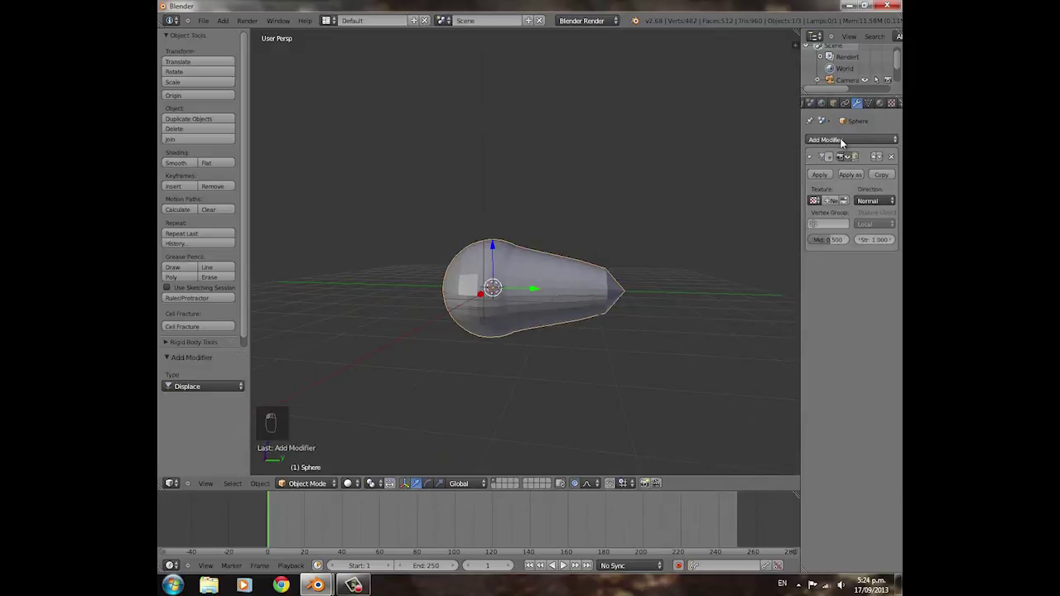
{"action": "left_click", "coordinate": [828, 200]}
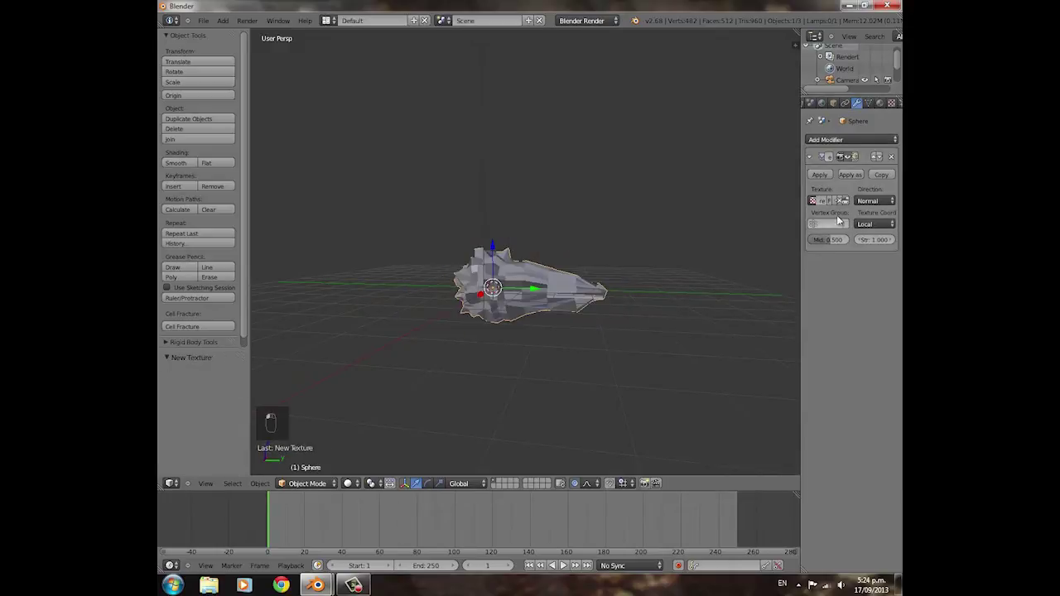
Step: Raise the Displace modifier's strength to about 1.883
{"action": "middle_click_drag", "start_coordinate": [521, 313], "coordinate": [707, 305]}
{"action": "left_click_drag", "start_coordinate": [863, 241], "coordinate": [886, 237]}
{"action": "scroll", "coordinate": [534, 338], "scroll_direction": "down", "scroll_amount": 4}
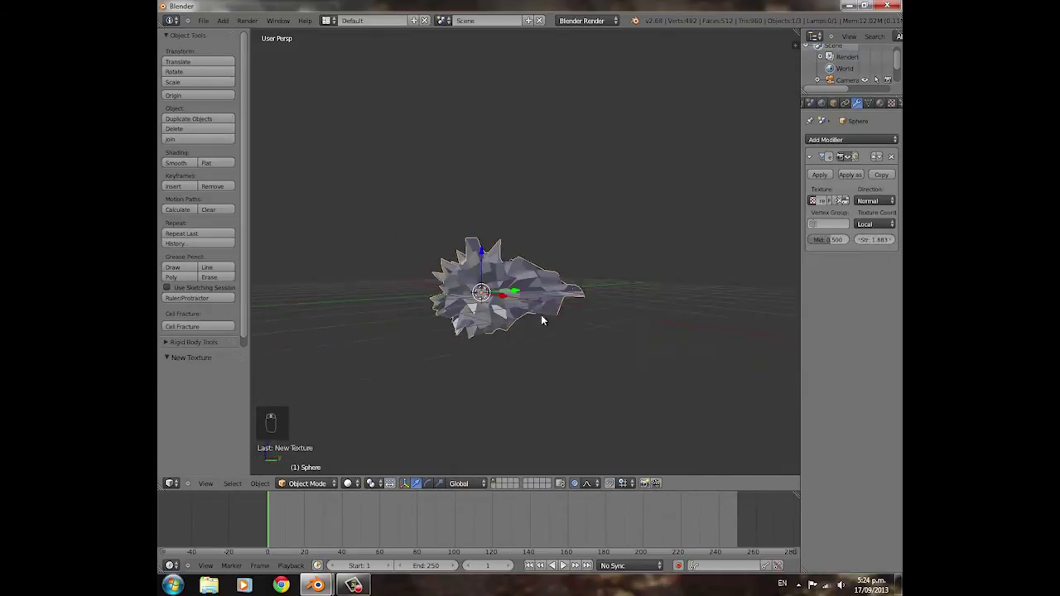
{"action": "middle_click_drag", "start_coordinate": [542, 315], "coordinate": [648, 288]}
{"action": "scroll", "coordinate": [478, 355], "scroll_direction": "up", "scroll_amount": 5}
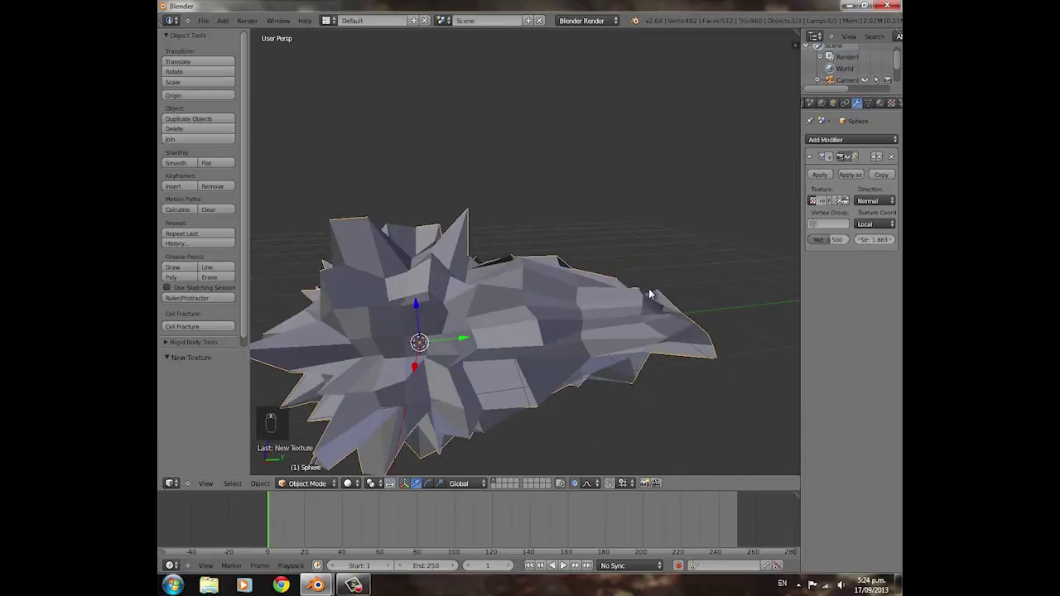
Step: Add a Subdivision Surface modifier to the displaced sphere
{"action": "left_click", "coordinate": [851, 139]}
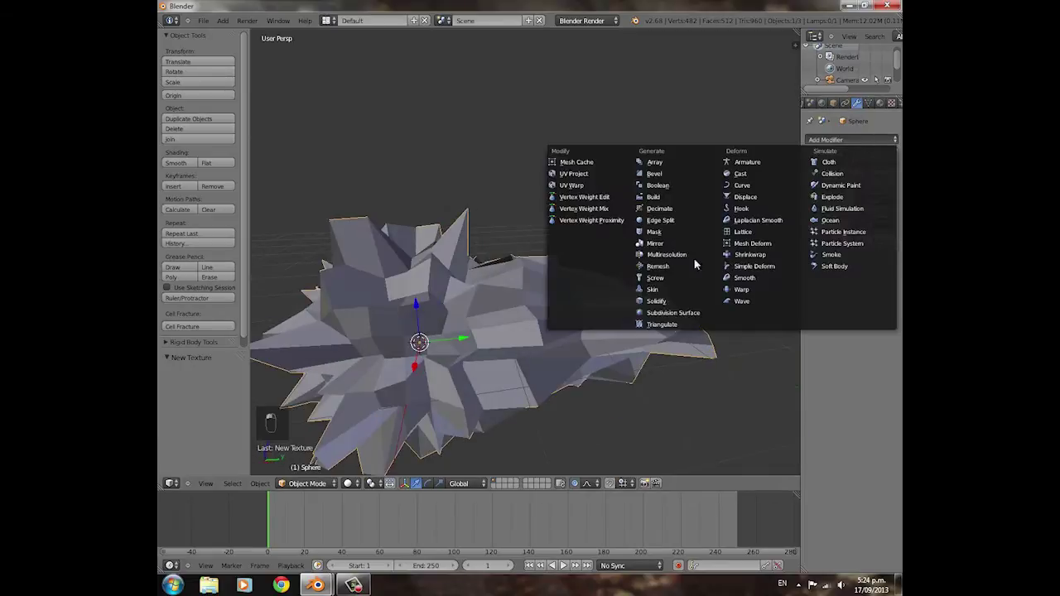
{"action": "left_click", "coordinate": [696, 313]}
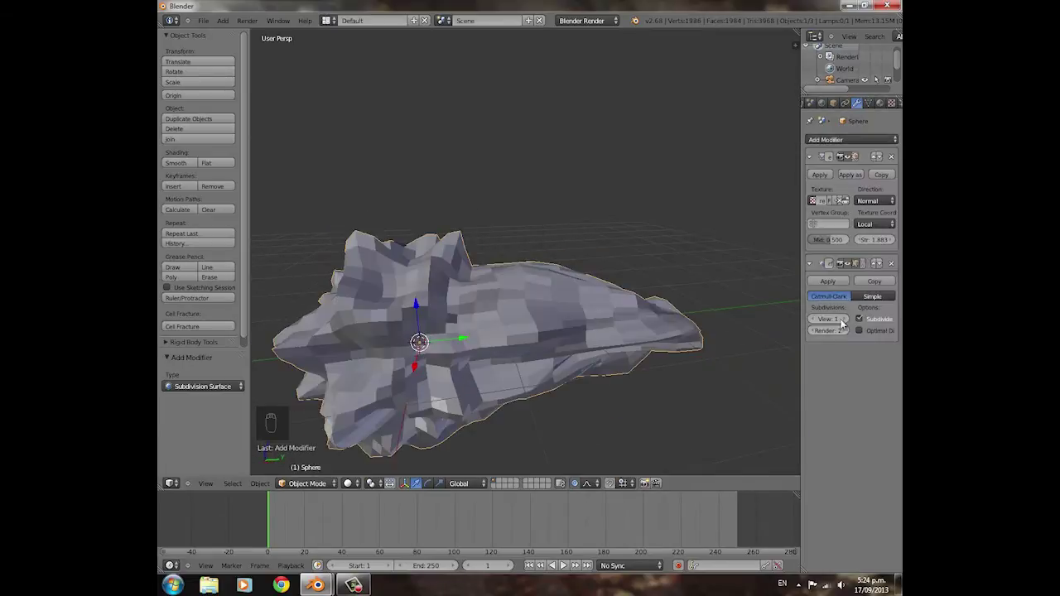
{"action": "scroll", "coordinate": [667, 350], "scroll_direction": "up", "scroll_amount": 4}
{"action": "middle_click_drag", "start_coordinate": [565, 381], "coordinate": [479, 338]}
{"action": "scroll", "coordinate": [580, 342], "scroll_direction": "down", "scroll_amount": 5}
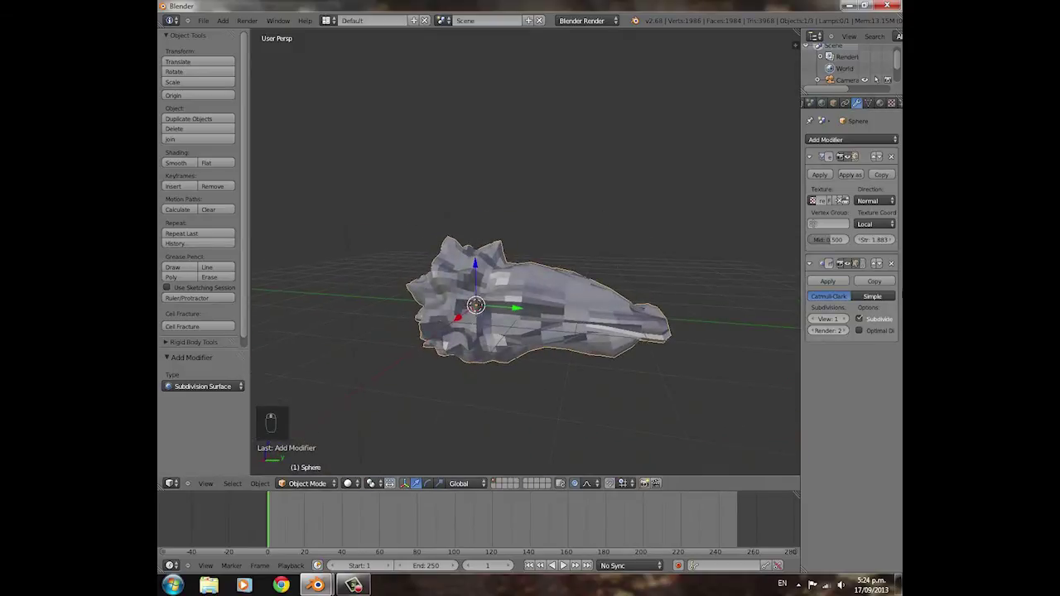
Step: Move the Subdivision Surface modifier above the Displace modifier and check the spiky mesh
{"action": "left_click", "coordinate": [877, 264]}
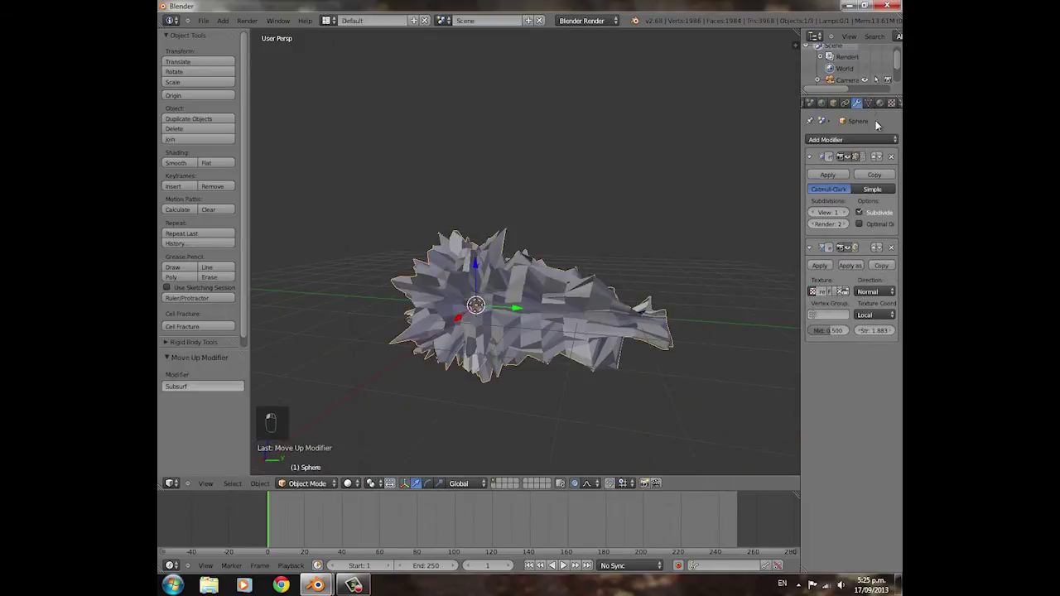
{"action": "scroll", "coordinate": [476, 313], "scroll_direction": "up", "scroll_amount": 3}
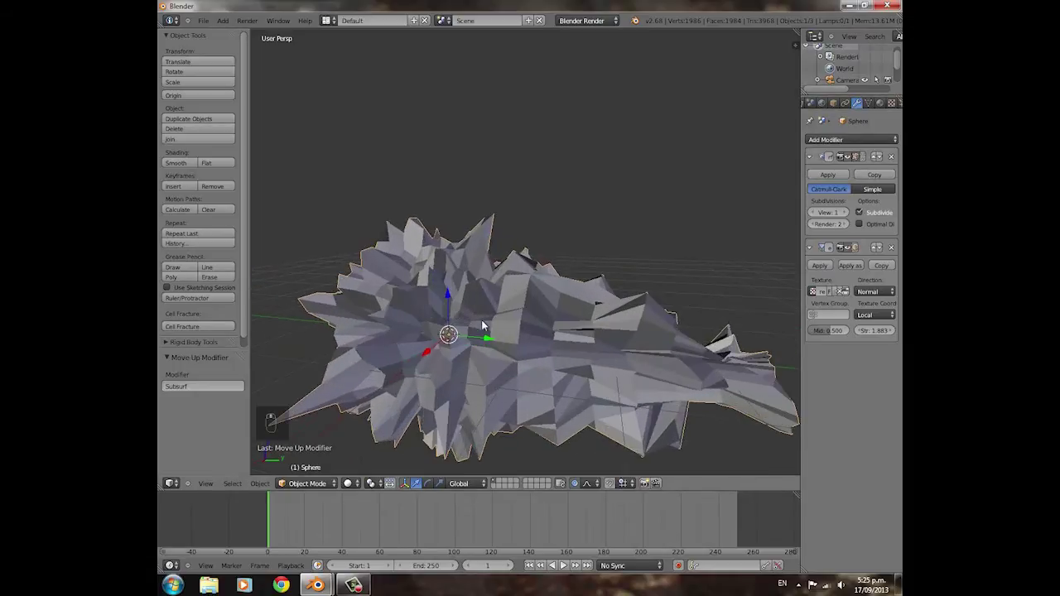
{"action": "middle_click_drag", "start_coordinate": [481, 320], "coordinate": [492, 320]}
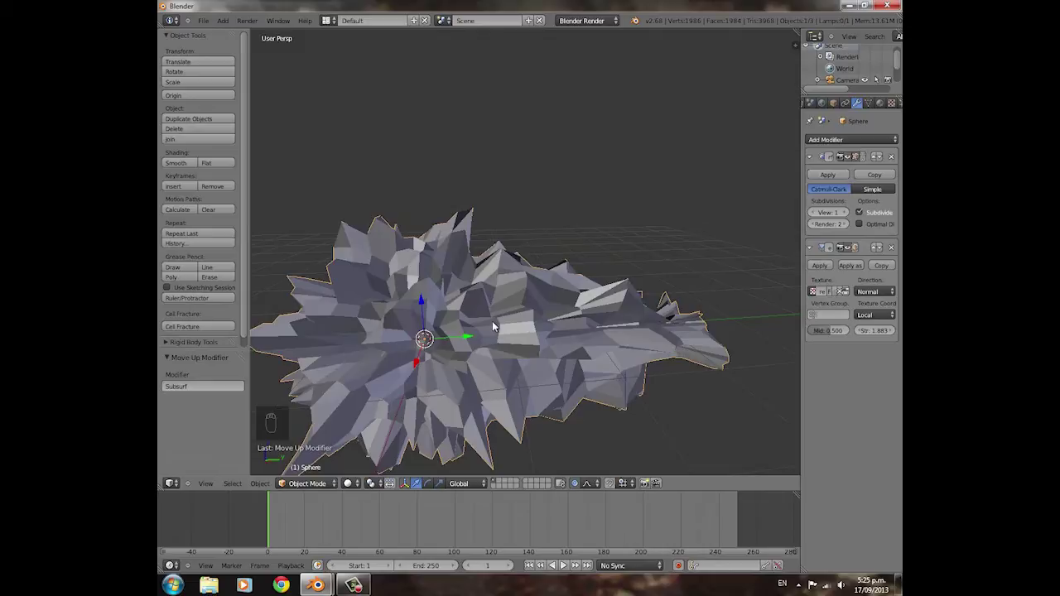
{"action": "middle_click_drag", "start_coordinate": [492, 319], "coordinate": [679, 255]}
{"action": "scroll", "coordinate": [679, 256], "scroll_direction": "down", "scroll_amount": 3}
Step: Try a viewport subdivision level of 2 on the Subdivision Surface modifier and inspect the mesh
{"action": "left_click", "coordinate": [845, 212]}
{"action": "scroll", "coordinate": [573, 296], "scroll_direction": "up", "scroll_amount": 3}
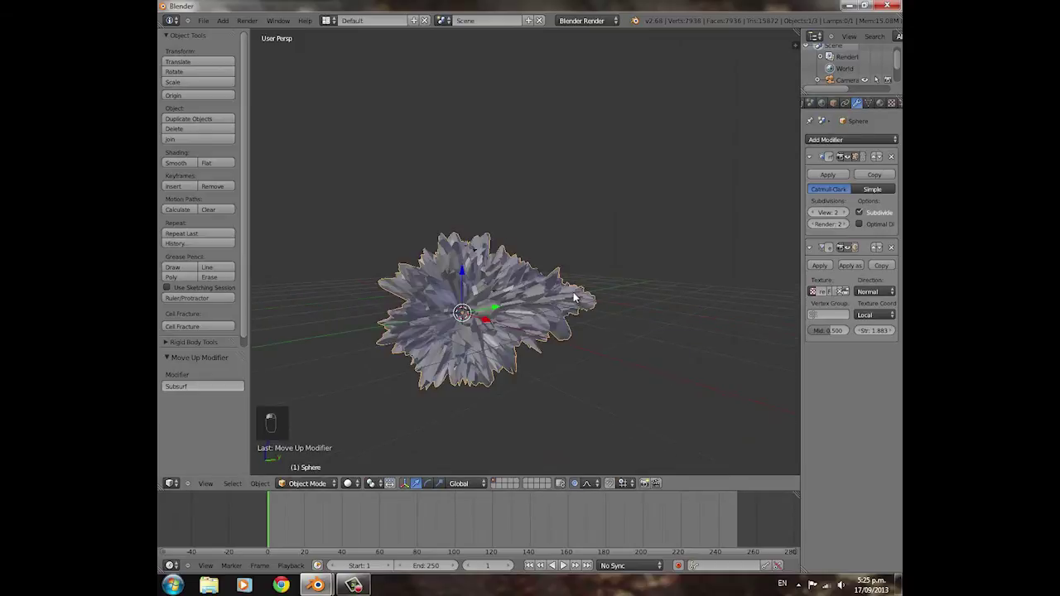
{"action": "scroll", "coordinate": [458, 295], "scroll_direction": "up", "scroll_amount": 5}
{"action": "scroll", "coordinate": [452, 302], "scroll_direction": "down", "scroll_amount": 2}
{"action": "middle_click_drag", "start_coordinate": [452, 302], "coordinate": [548, 287]}
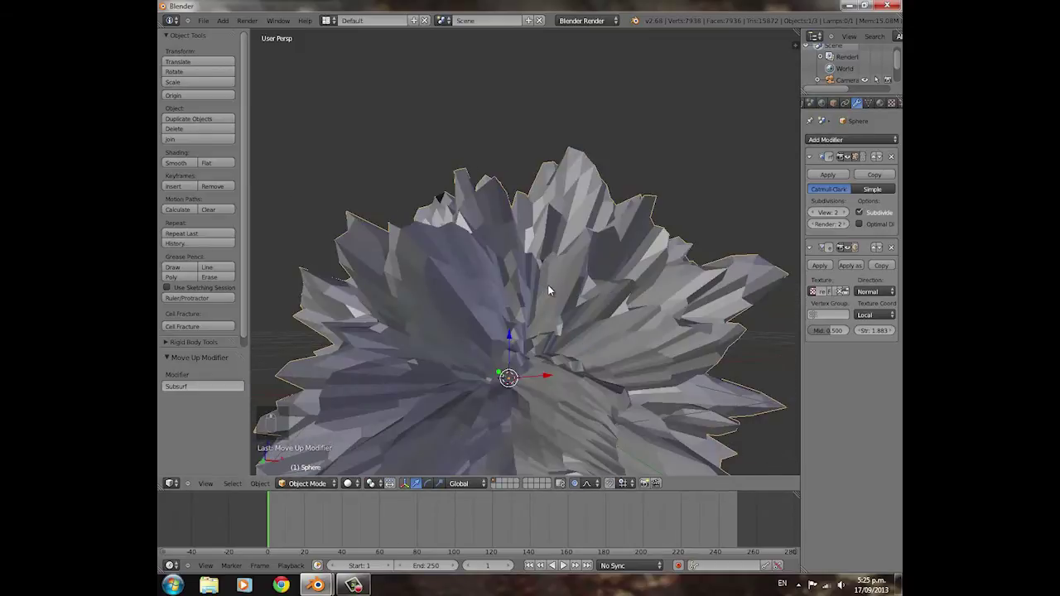
{"action": "scroll", "coordinate": [549, 290], "scroll_direction": "down", "scroll_amount": 5}
Step: Set both the view and render levels of the Subdivision Surface modifier to 1
{"action": "left_click", "coordinate": [813, 212]}
{"action": "left_click", "coordinate": [812, 224]}
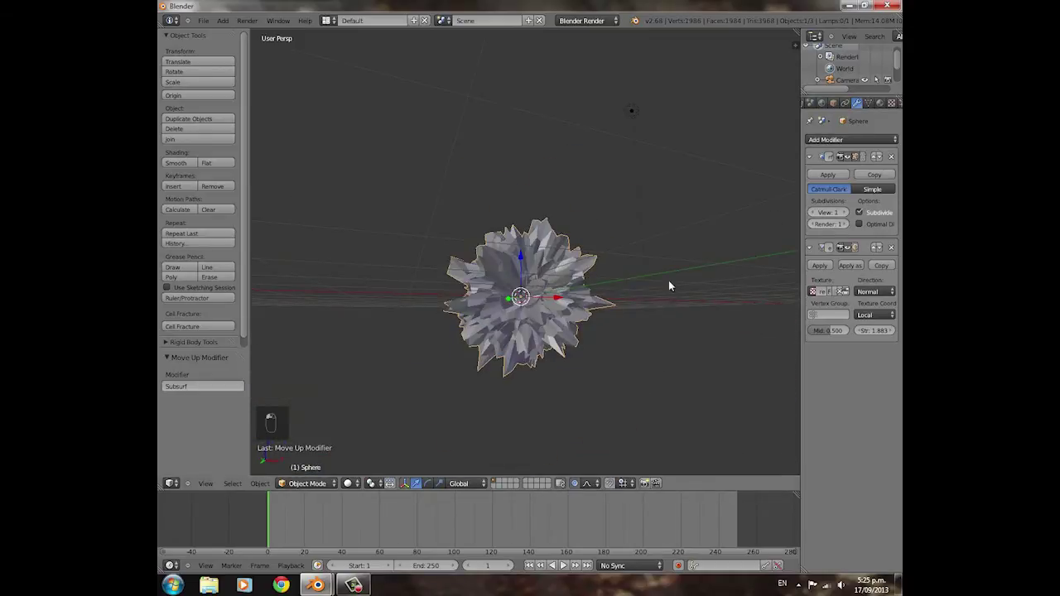
{"action": "scroll", "coordinate": [654, 284], "scroll_direction": "up", "scroll_amount": 4}
{"action": "scroll", "coordinate": [635, 288], "scroll_direction": "down", "scroll_amount": 6}
{"action": "middle_click_drag", "start_coordinate": [591, 298], "coordinate": [572, 308]}
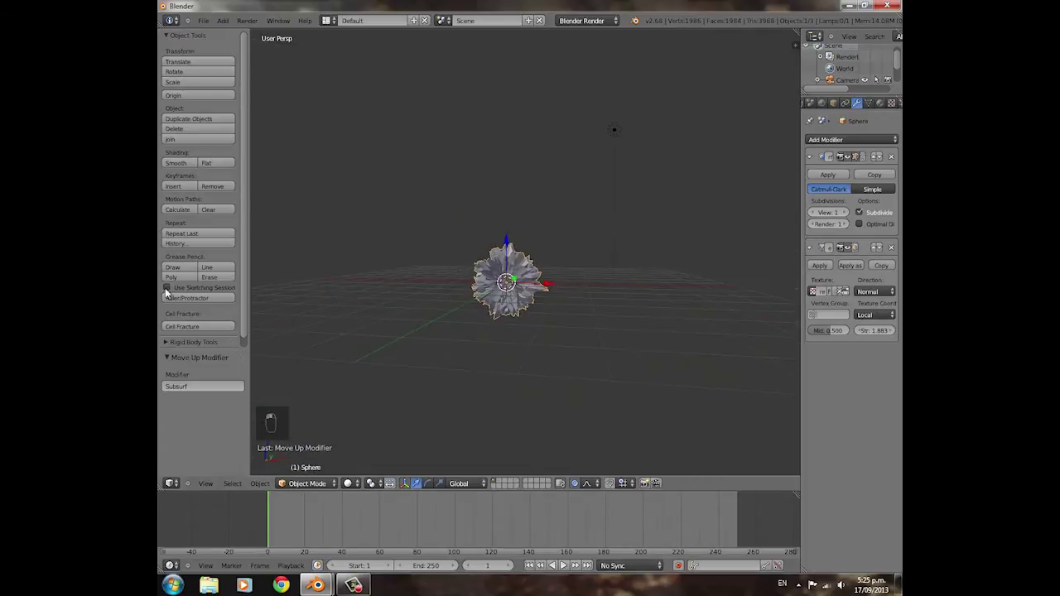
Step: Apply smooth shading to the spiky flash mesh
{"action": "left_click", "coordinate": [179, 163]}
{"action": "middle_click_drag", "start_coordinate": [619, 257], "coordinate": [499, 293]}
{"action": "scroll", "coordinate": [496, 294], "scroll_direction": "up", "scroll_amount": 6}
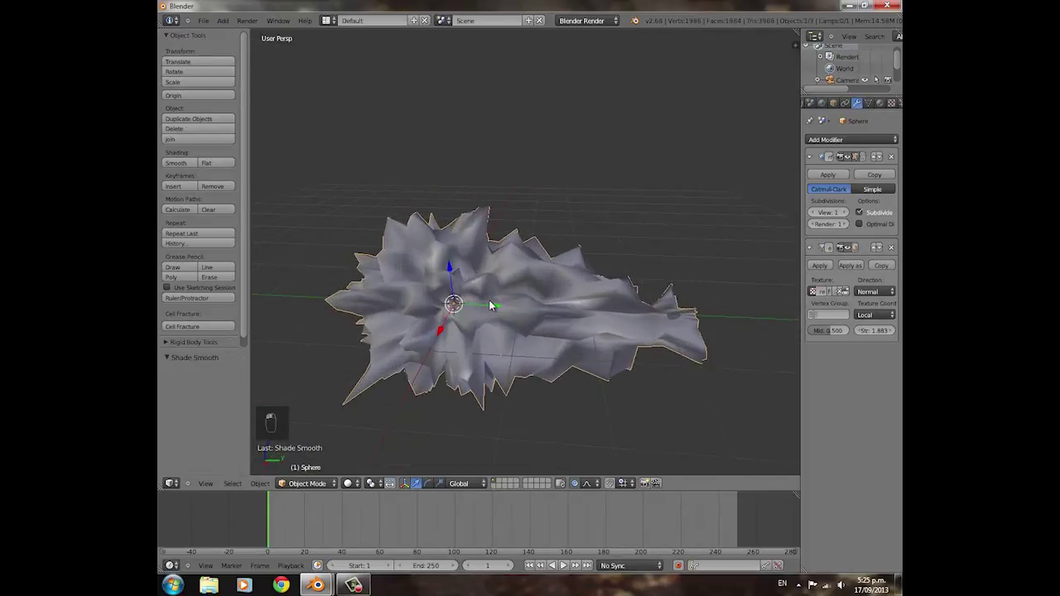
{"action": "scroll", "coordinate": [492, 302], "scroll_direction": "down", "scroll_amount": 4}
Step: Look through the camera and fly it closer until the flash fills most of the frame's height
{"action": "key", "text": "KP_0"}
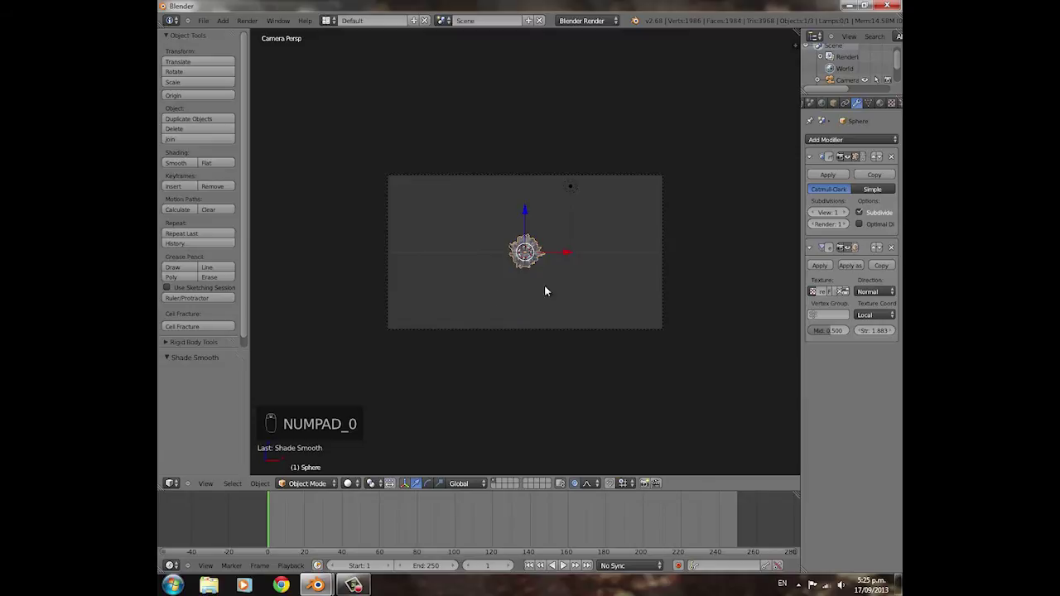
{"action": "key", "text": "shift+f"}
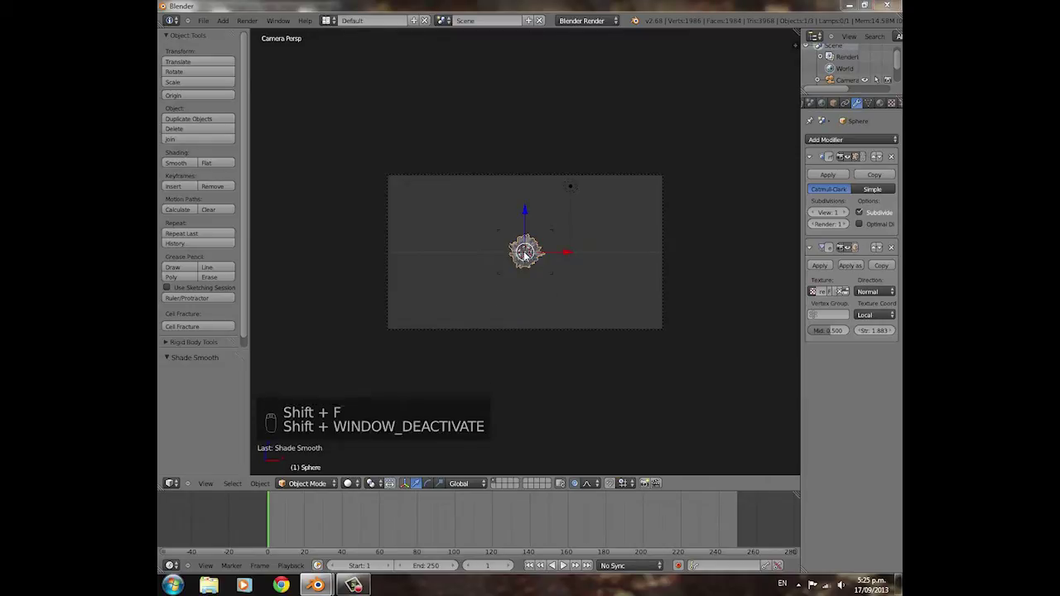
{"action": "key", "text": "shift+f"}
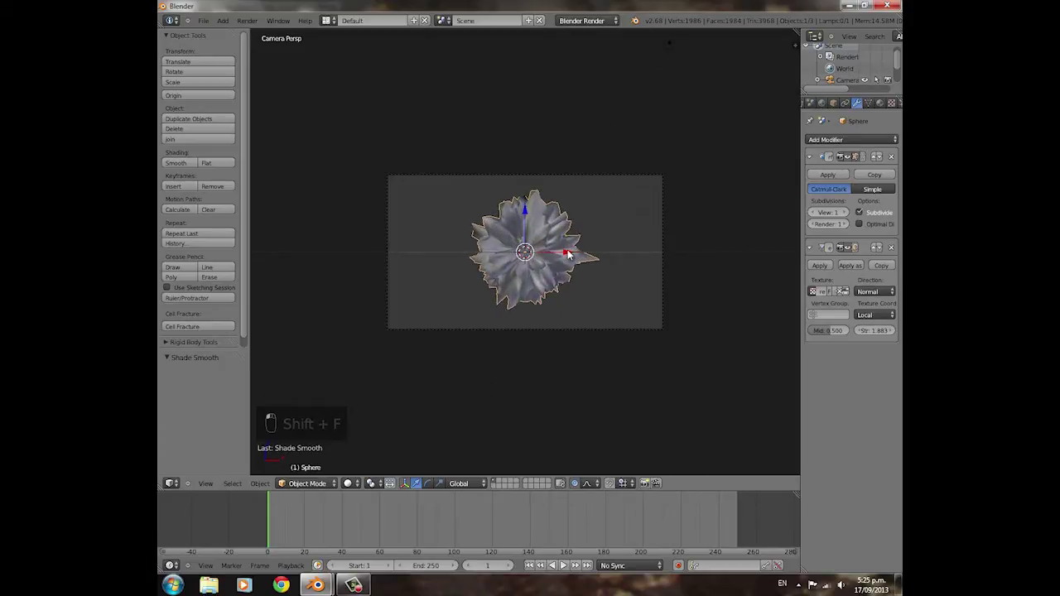
Step: Rotate the flash mesh about 24.65° around the global Y axis
{"action": "left_click", "coordinate": [527, 254]}
{"action": "key", "text": "r"}
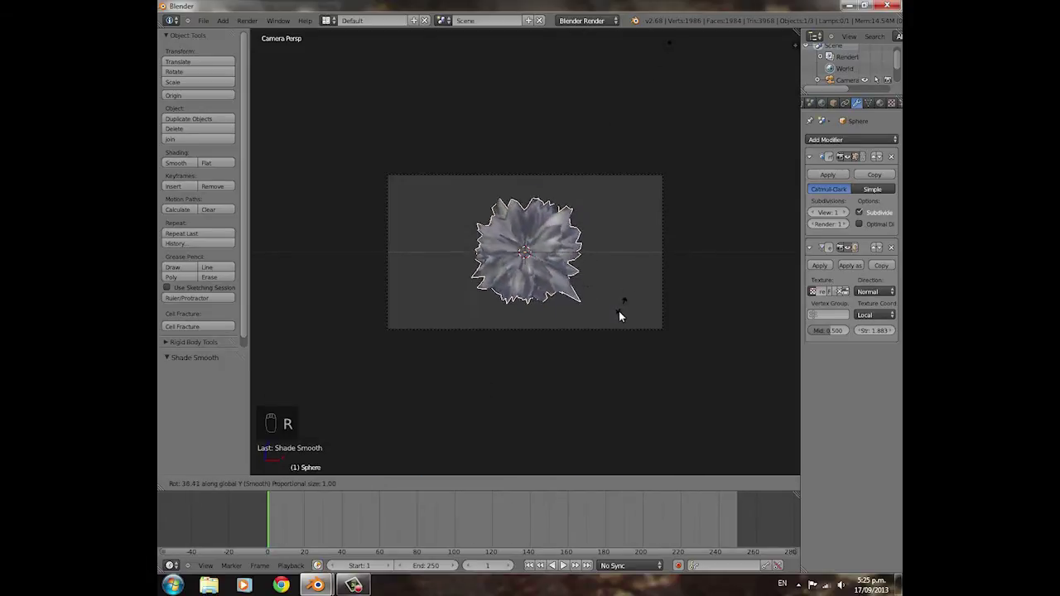
{"action": "left_click", "coordinate": [635, 282]}
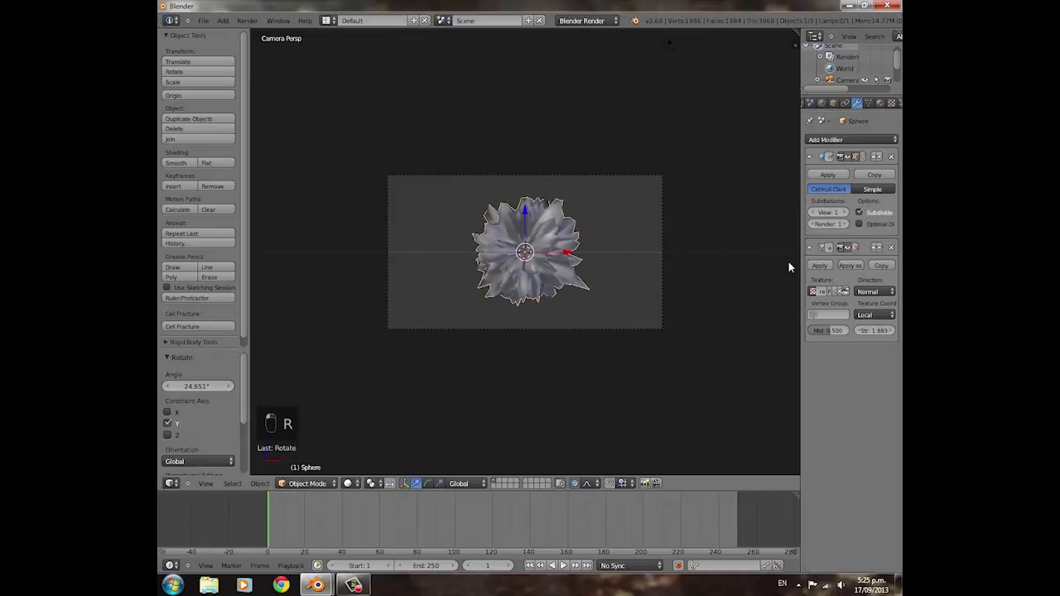
Step: Create a new material for the flash mesh and set its type to Volume
{"action": "left_click", "coordinate": [880, 103]}
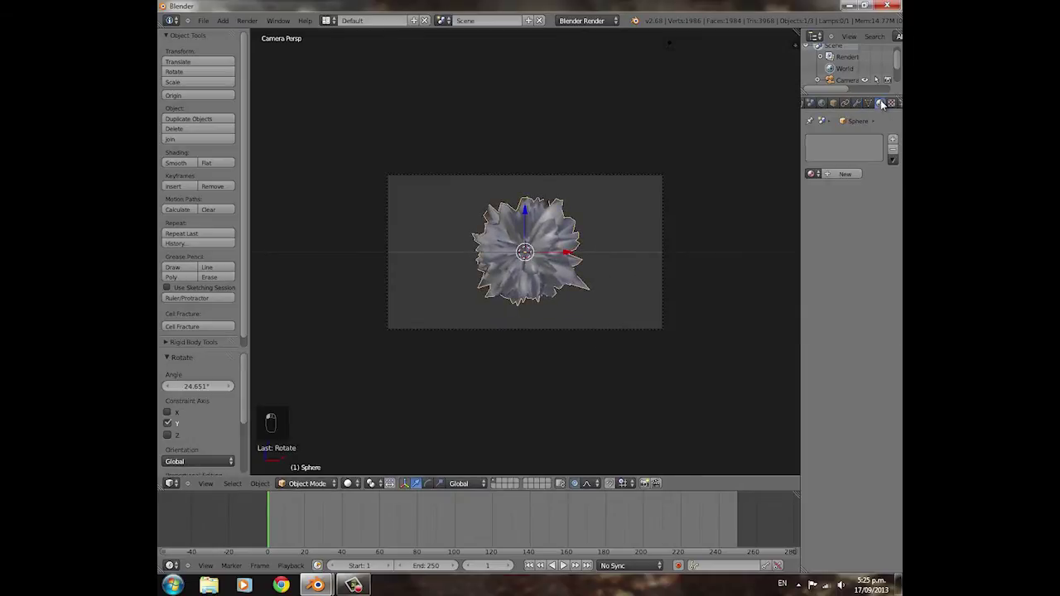
{"action": "left_click", "coordinate": [851, 175]}
{"action": "left_click", "coordinate": [859, 188]}
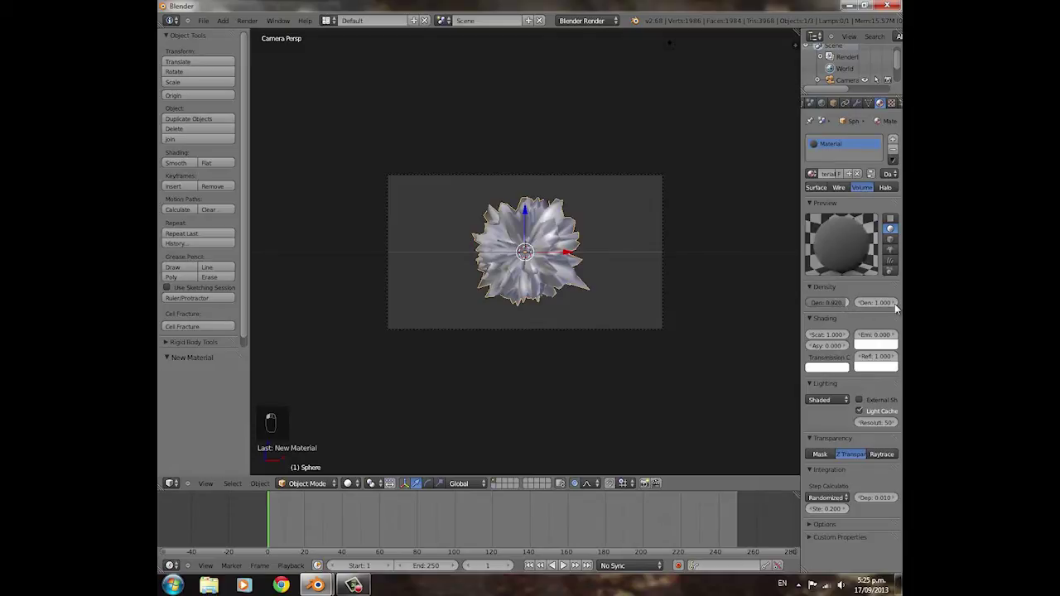
Step: Set the volume material's density scale to about 1.460 and its emission to 3
{"action": "left_click_drag", "start_coordinate": [869, 304], "coordinate": [890, 306]}
{"action": "left_click", "coordinate": [870, 334]}
{"action": "type", "text": "3"}
{"action": "key", "text": "Return"}
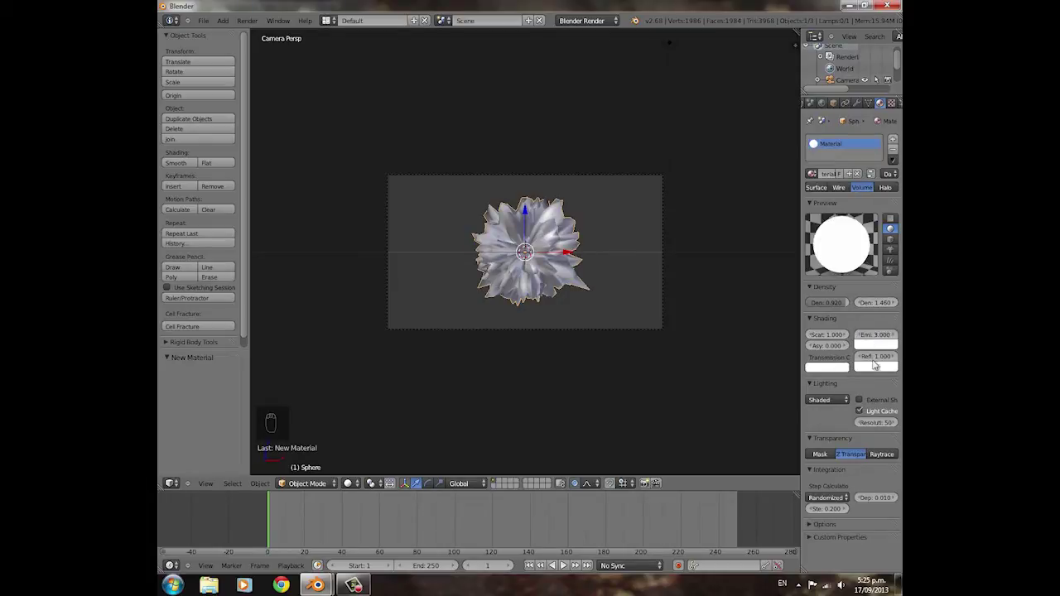
Step: Colour the volume's emission orange (about R 1.000, G 0.667, B 0.188) and its transmission and reflection yellow
{"action": "left_click", "coordinate": [866, 346]}
{"action": "left_click_drag", "start_coordinate": [838, 251], "coordinate": [823, 270]}
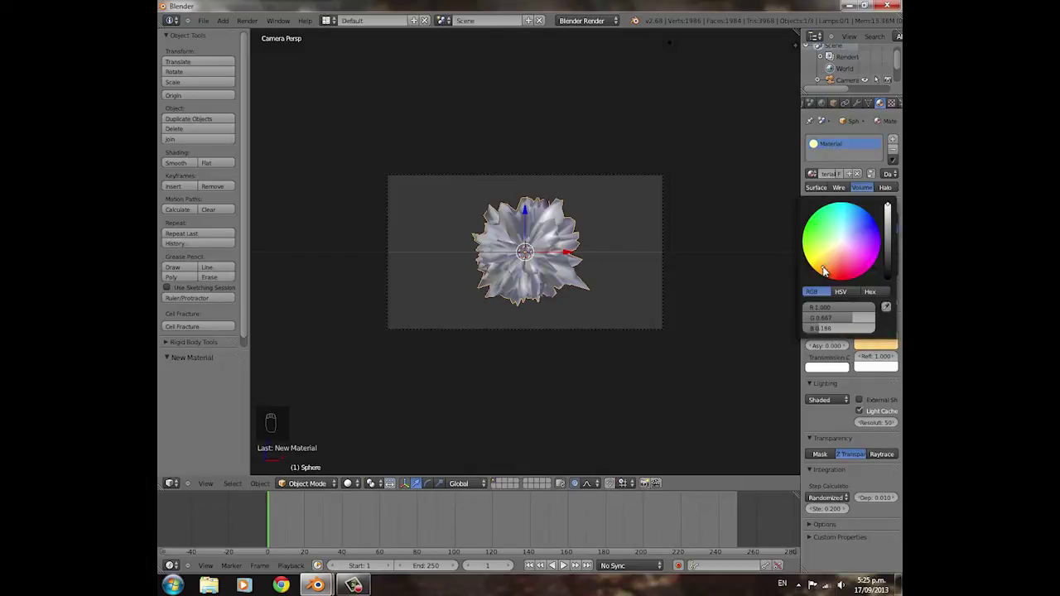
{"action": "left_click", "coordinate": [833, 366]}
{"action": "left_click", "coordinate": [778, 287]}
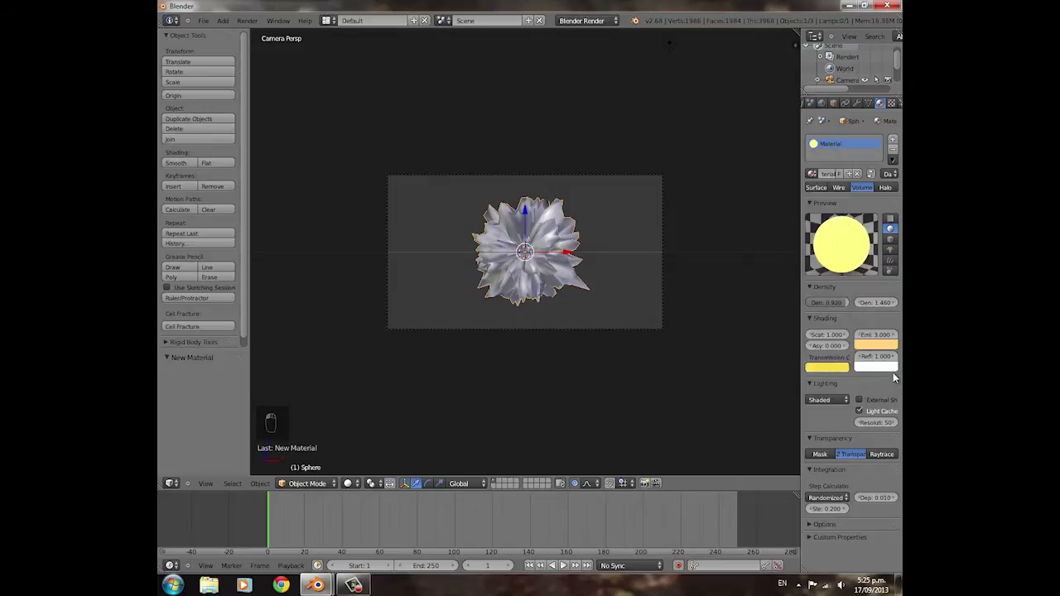
{"action": "left_click", "coordinate": [879, 368]}
{"action": "left_click", "coordinate": [822, 286]}
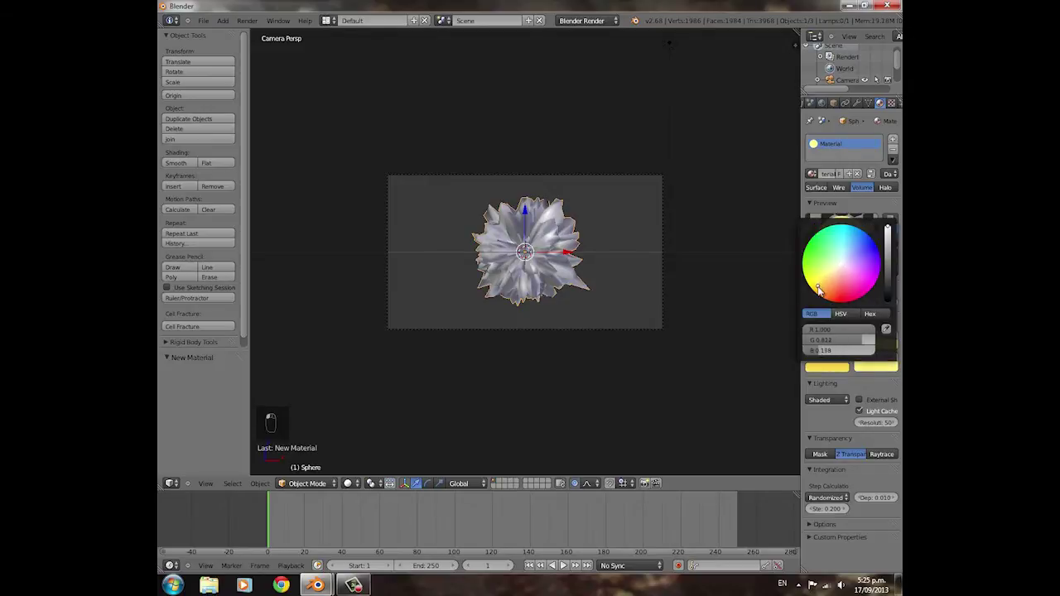
Step: Render the flash to inspect its volume shading and set the material's integration step size to 0.070
{"action": "key", "text": "F12"}
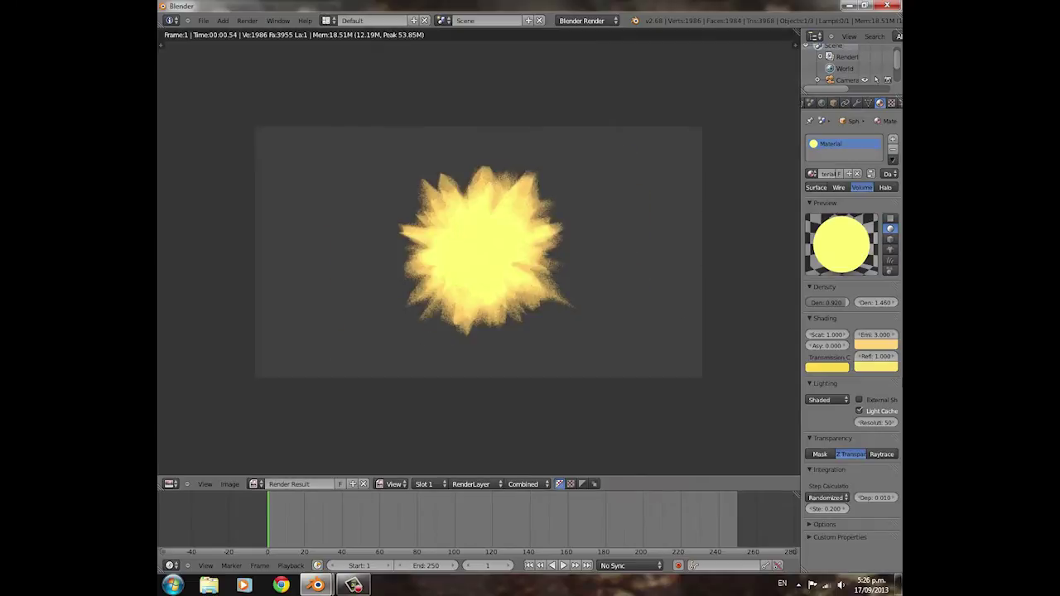
{"action": "scroll", "coordinate": [514, 289], "scroll_direction": "up", "scroll_amount": 6}
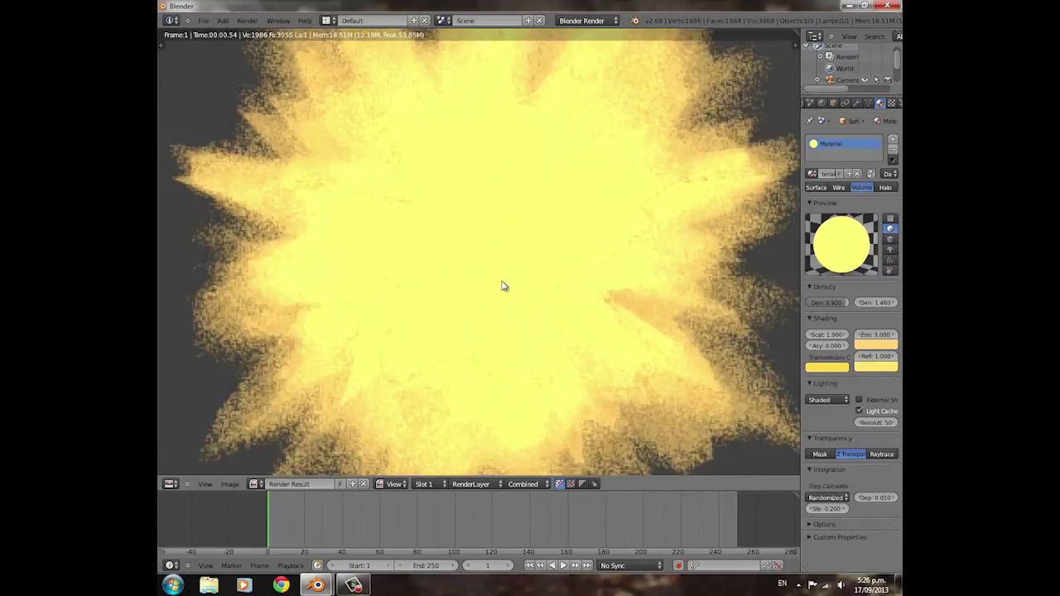
{"action": "scroll", "coordinate": [502, 286], "scroll_direction": "down", "scroll_amount": 4}
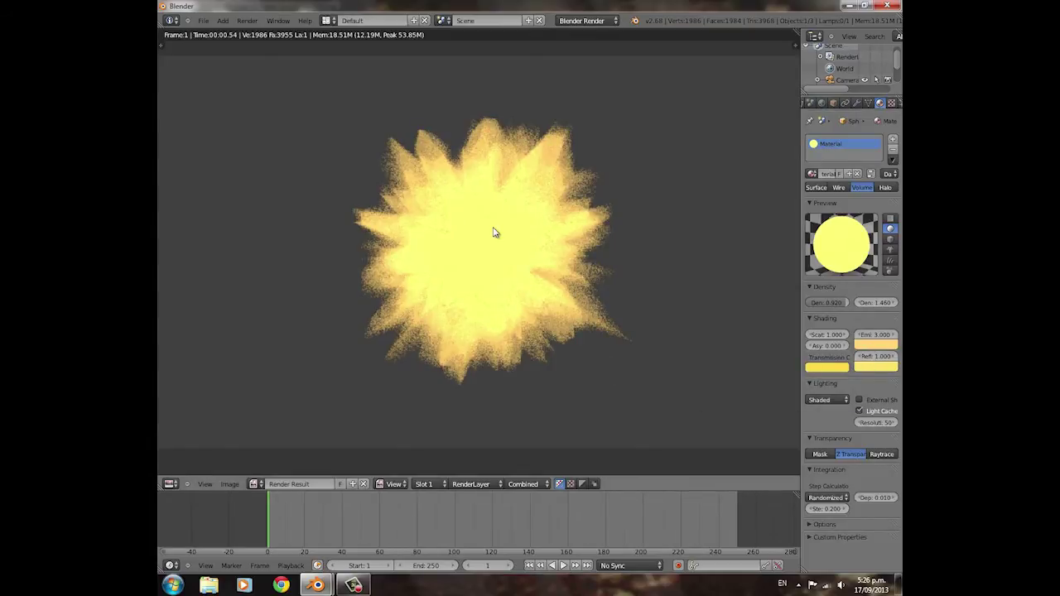
{"action": "scroll", "coordinate": [489, 244], "scroll_direction": "down", "scroll_amount": 3}
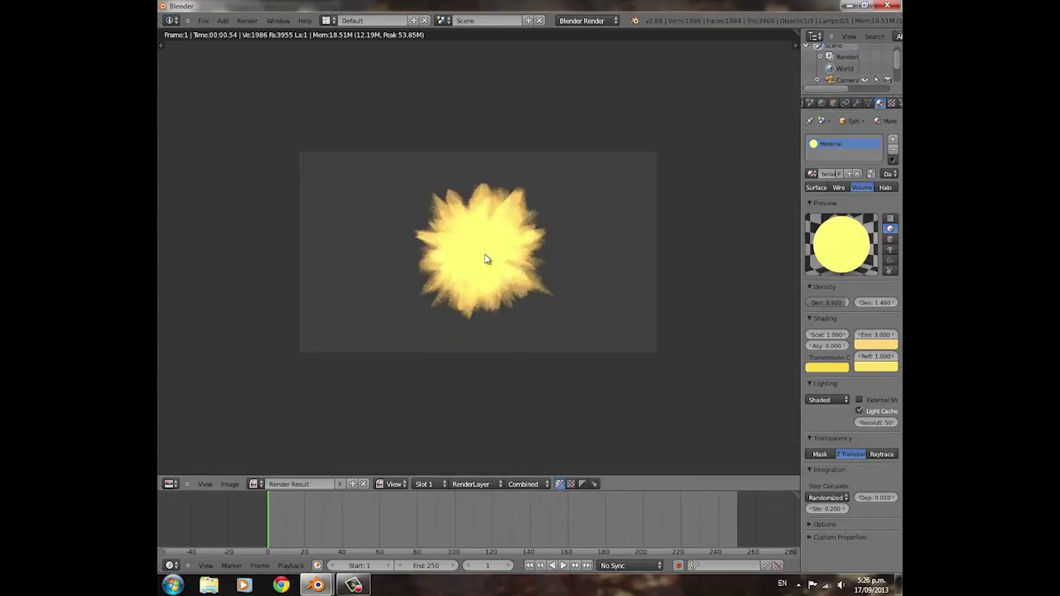
{"action": "left_click", "coordinate": [829, 506]}
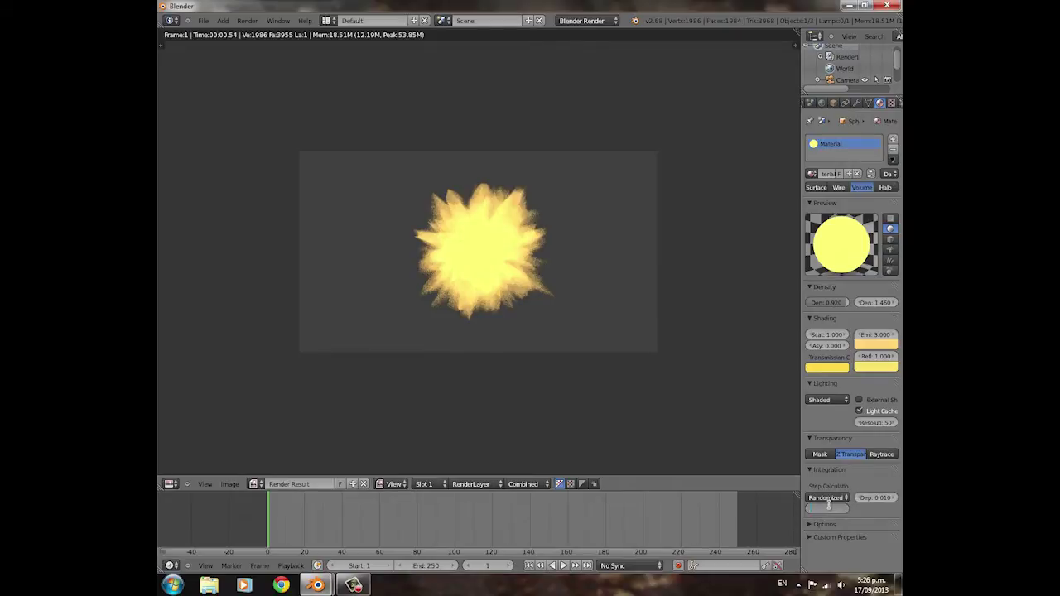
{"action": "key", "text": "Return"}
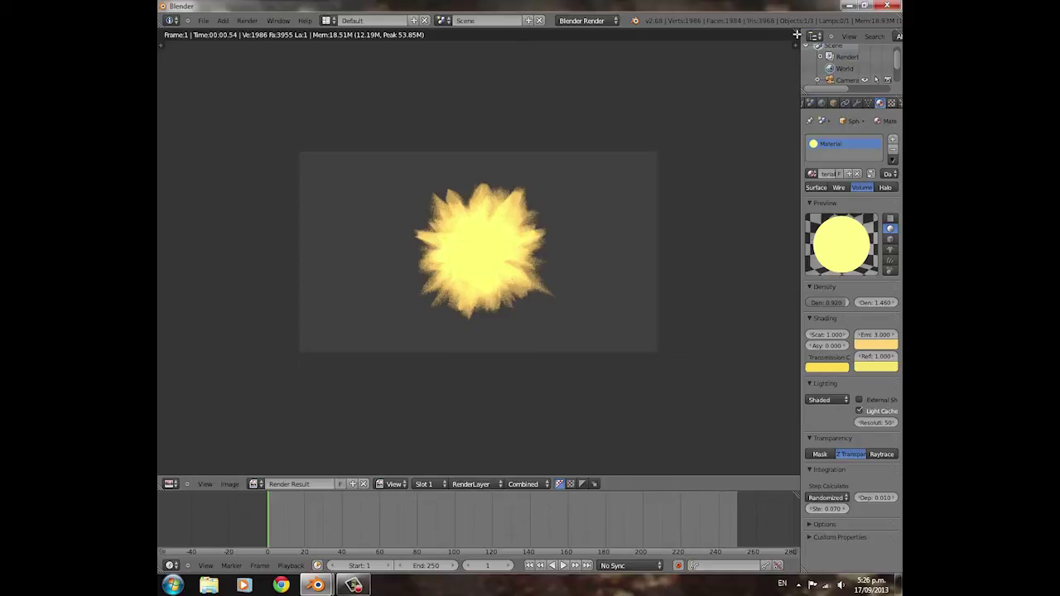
Step: Split the render view, turn the new area into a node editor and enable compositing nodes
{"action": "left_click_drag", "start_coordinate": [796, 34], "coordinate": [433, 215]}
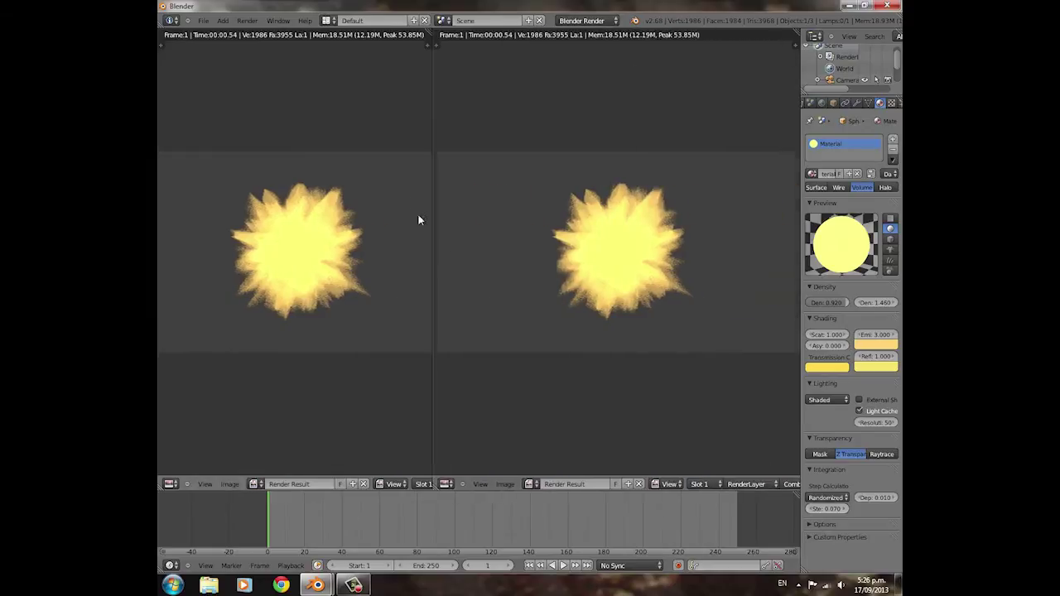
{"action": "left_click", "coordinate": [446, 487]}
{"action": "left_click", "coordinate": [470, 349]}
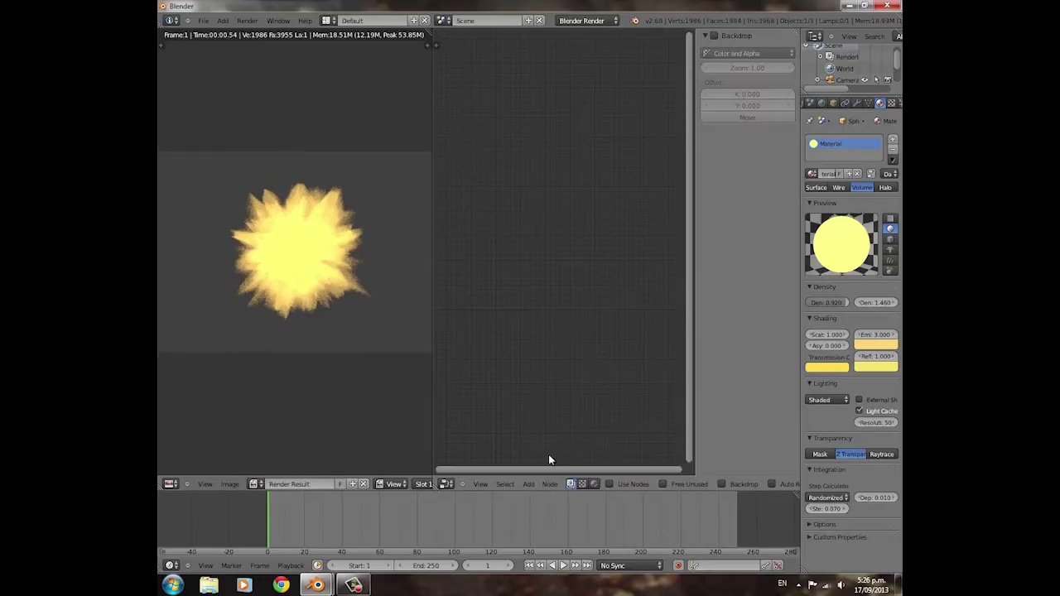
{"action": "left_click", "coordinate": [611, 485]}
{"action": "scroll", "coordinate": [494, 344], "scroll_direction": "up", "scroll_amount": 3}
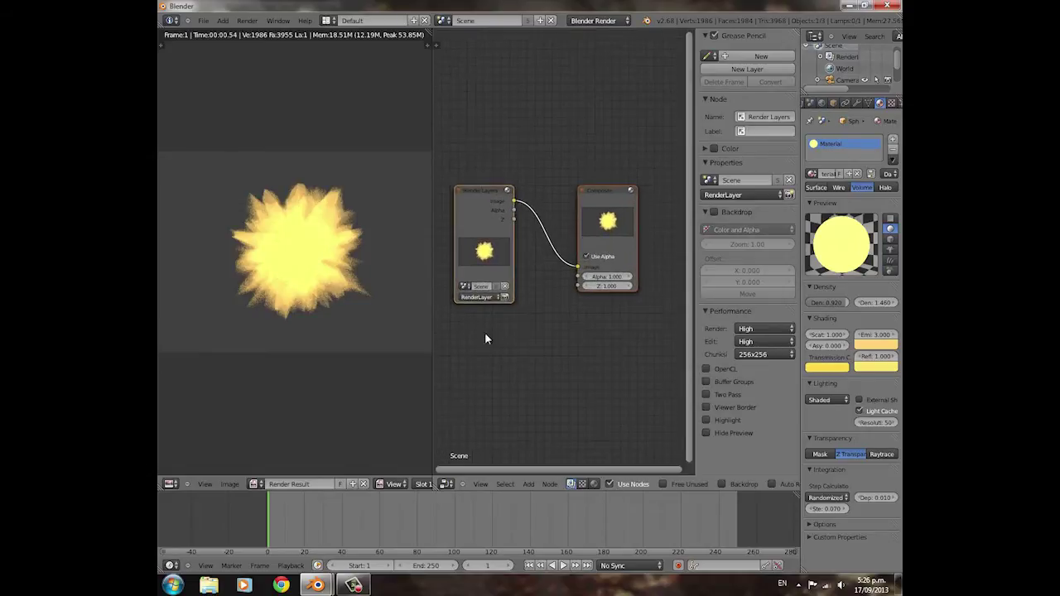
Step: Spread the Render Layers and Composite nodes apart to make room between them
{"action": "middle_click_drag", "start_coordinate": [486, 334], "coordinate": [564, 265]}
{"action": "scroll", "coordinate": [563, 216], "scroll_direction": "down", "scroll_amount": 1}
{"action": "left_click_drag", "start_coordinate": [540, 127], "coordinate": [461, 104]}
{"action": "scroll", "coordinate": [555, 237], "scroll_direction": "down", "scroll_amount": 3}
{"action": "middle_click_drag", "start_coordinate": [520, 169], "coordinate": [609, 208]}
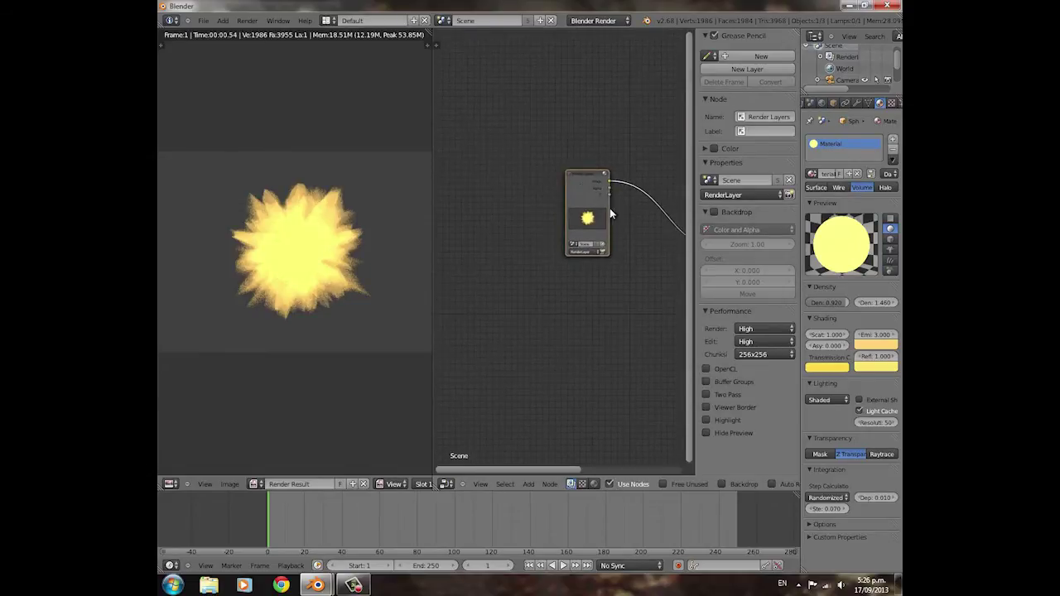
{"action": "left_click_drag", "start_coordinate": [575, 175], "coordinate": [506, 160]}
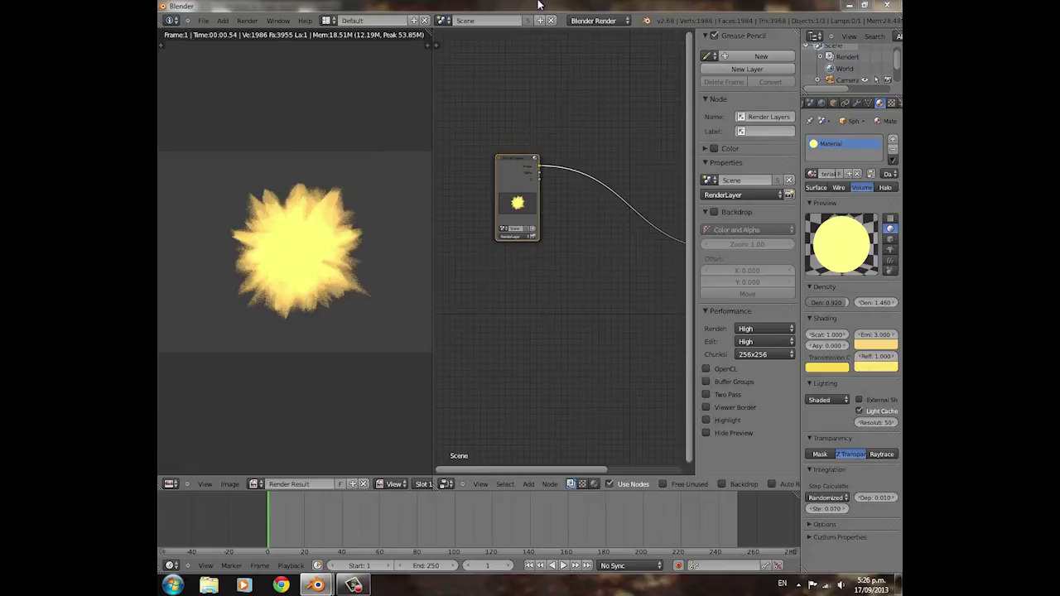
Step: Insert a Blur node between Render Layers and Composite with the Fast Gaussian filter and Relative disabled
{"action": "key", "text": "shift+a"}
{"action": "mouse_move", "coordinate": [595, 368]}
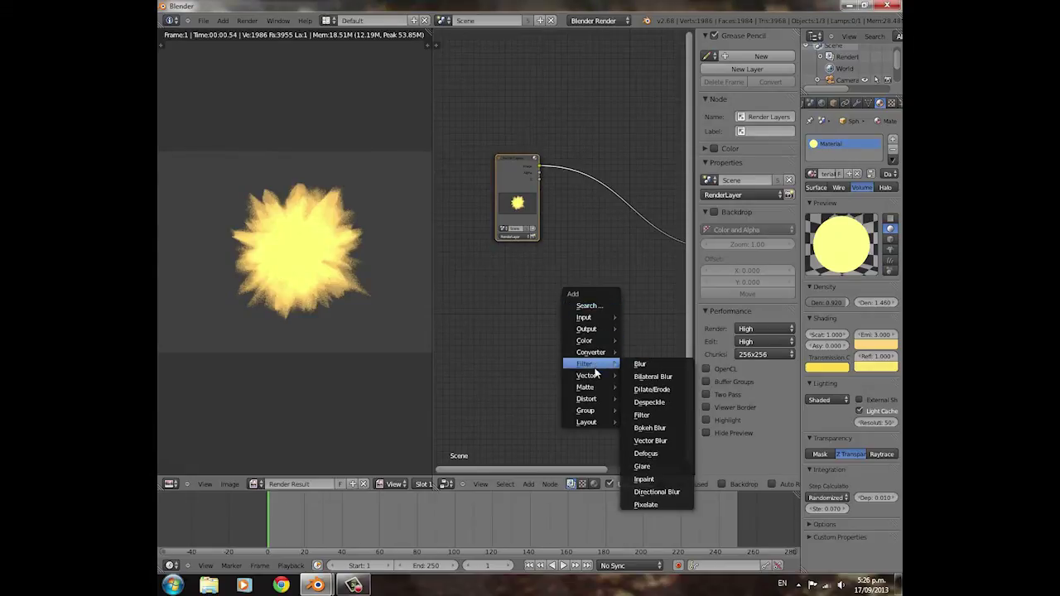
{"action": "left_click", "coordinate": [639, 361]}
{"action": "left_click", "coordinate": [626, 189]}
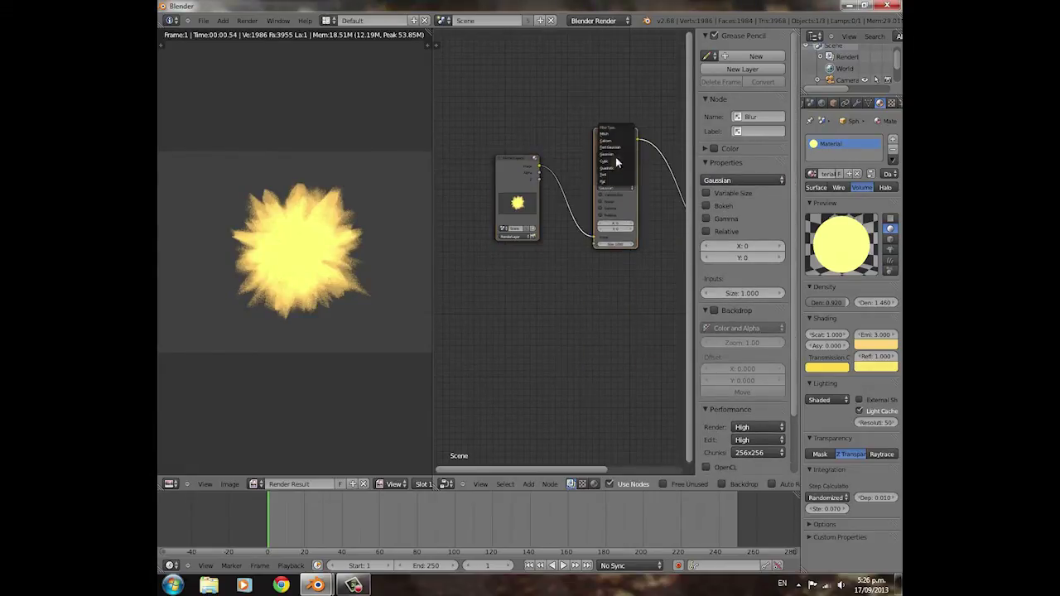
{"action": "left_click", "coordinate": [612, 147]}
{"action": "left_click", "coordinate": [602, 195]}
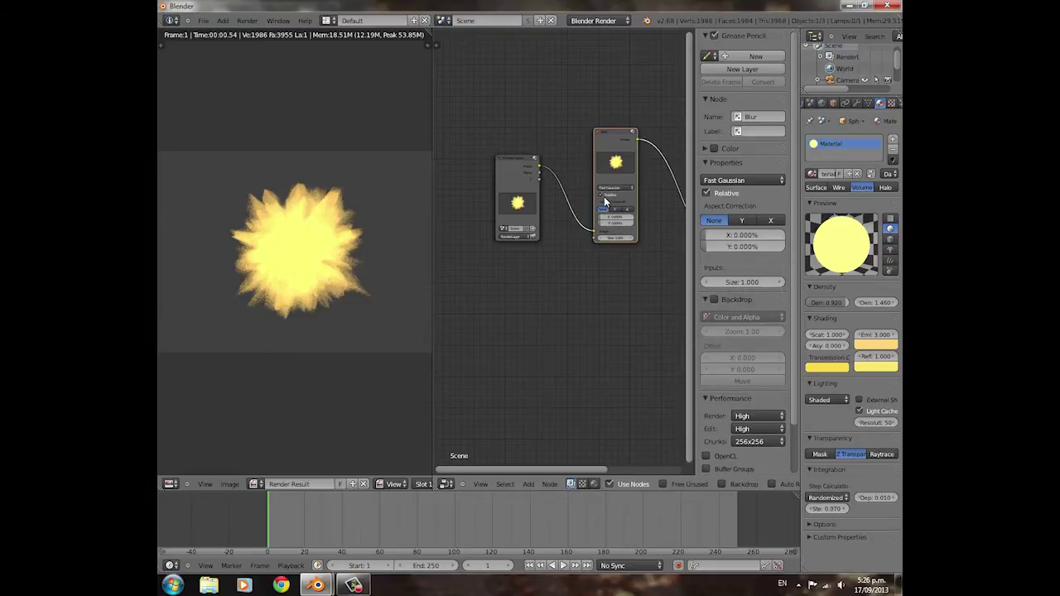
{"action": "left_click", "coordinate": [602, 196]}
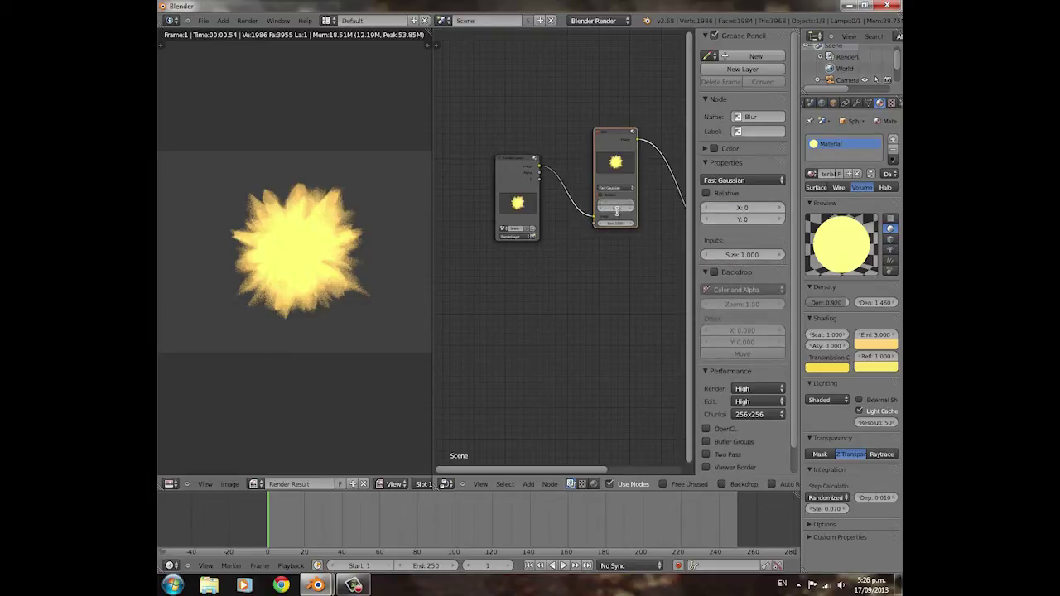
Step: Set the Blur node's X and Y amounts to 3
{"action": "left_click", "coordinate": [619, 216]}
{"action": "left_click", "coordinate": [614, 207]}
{"action": "type", "text": "3"}
{"action": "key", "text": "Return"}
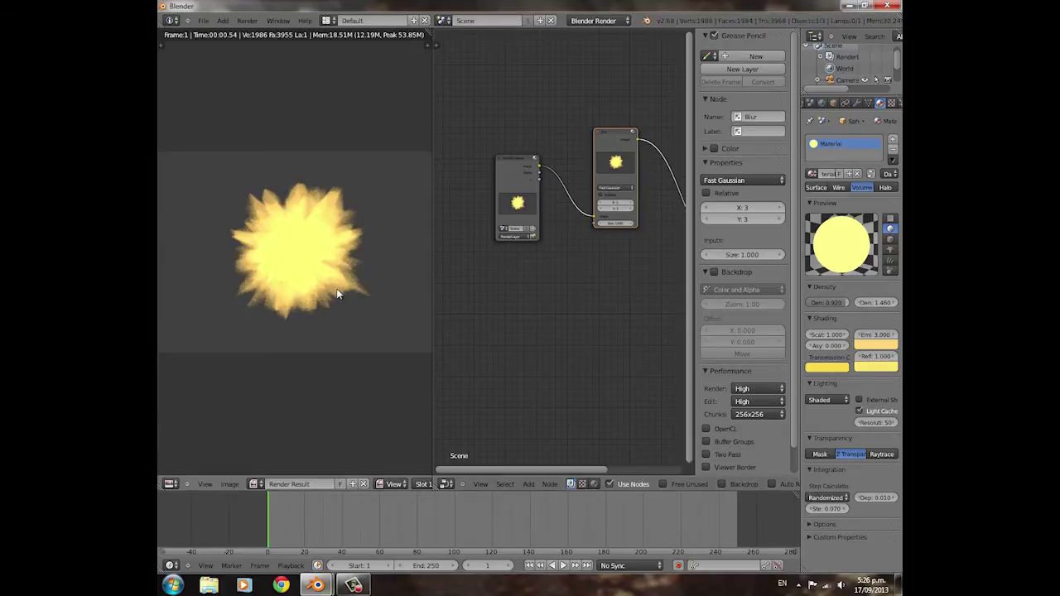
Step: Render the blurred flash, examine its edges up close and return to the 3D view
{"action": "key", "text": "F12"}
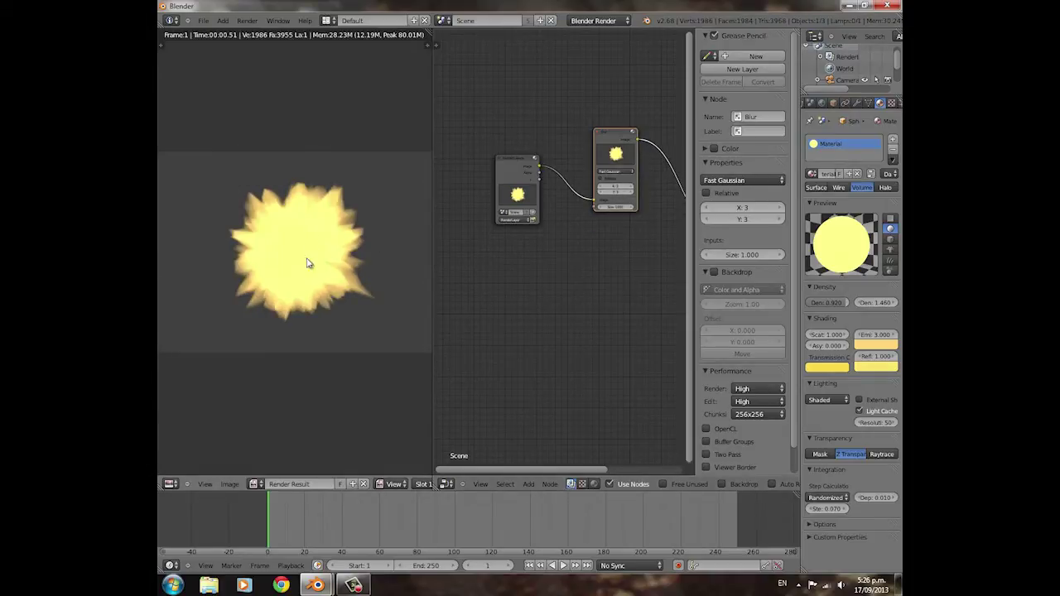
{"action": "scroll", "coordinate": [307, 273], "scroll_direction": "up", "scroll_amount": 3}
{"action": "scroll", "coordinate": [309, 274], "scroll_direction": "down", "scroll_amount": 4}
{"action": "scroll", "coordinate": [309, 274], "scroll_direction": "up", "scroll_amount": 4}
{"action": "scroll", "coordinate": [361, 251], "scroll_direction": "up", "scroll_amount": 1}
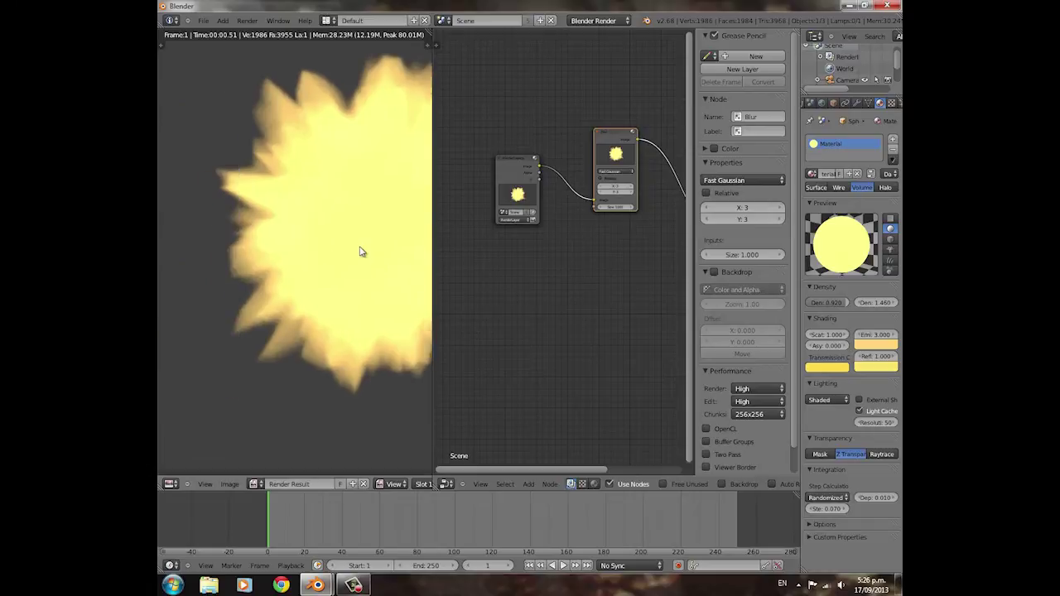
{"action": "scroll", "coordinate": [351, 251], "scroll_direction": "down", "scroll_amount": 2}
{"action": "scroll", "coordinate": [347, 251], "scroll_direction": "up", "scroll_amount": 1}
{"action": "scroll", "coordinate": [259, 241], "scroll_direction": "down", "scroll_amount": 2}
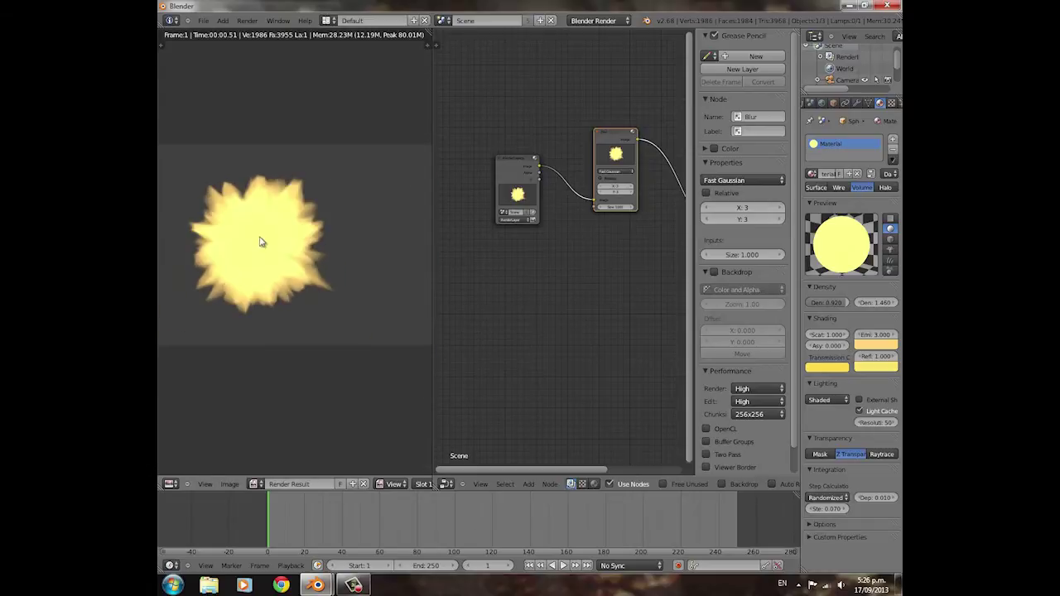
{"action": "scroll", "coordinate": [292, 252], "scroll_direction": "down", "scroll_amount": 2}
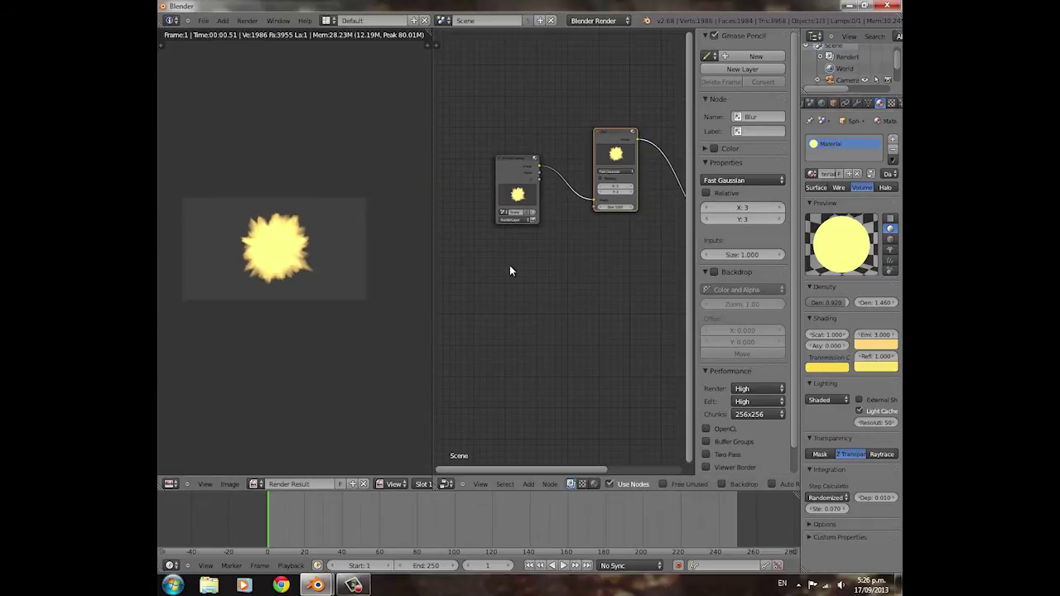
{"action": "scroll", "coordinate": [373, 284], "scroll_direction": "up", "scroll_amount": 6}
{"action": "scroll", "coordinate": [339, 285], "scroll_direction": "down", "scroll_amount": 4}
{"action": "key", "text": "Escape"}
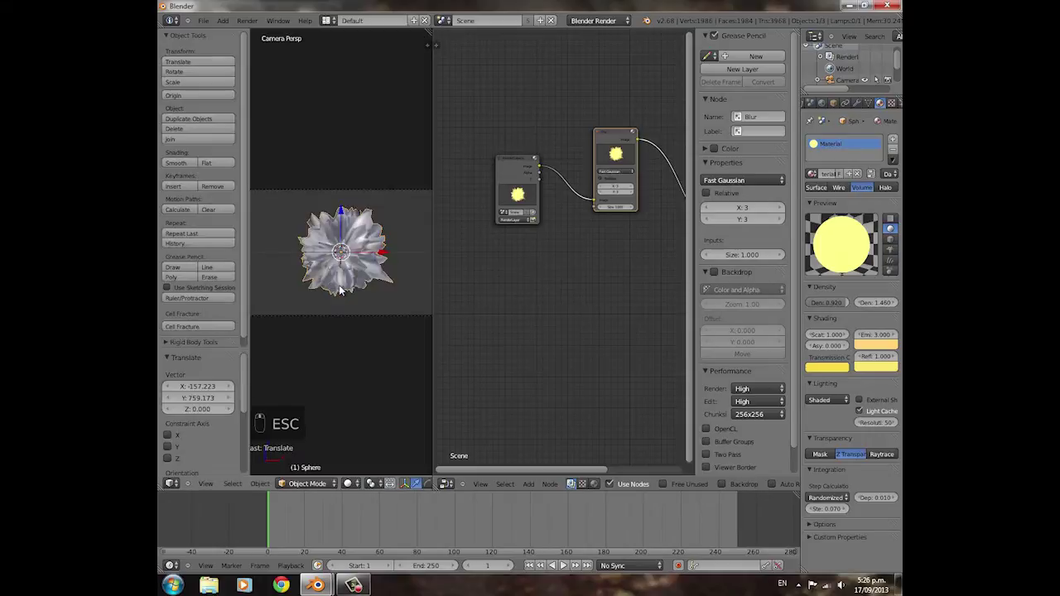
Step: Raise the flash mesh's Displace modifier strength to about 2.422
{"action": "left_click", "coordinate": [857, 102]}
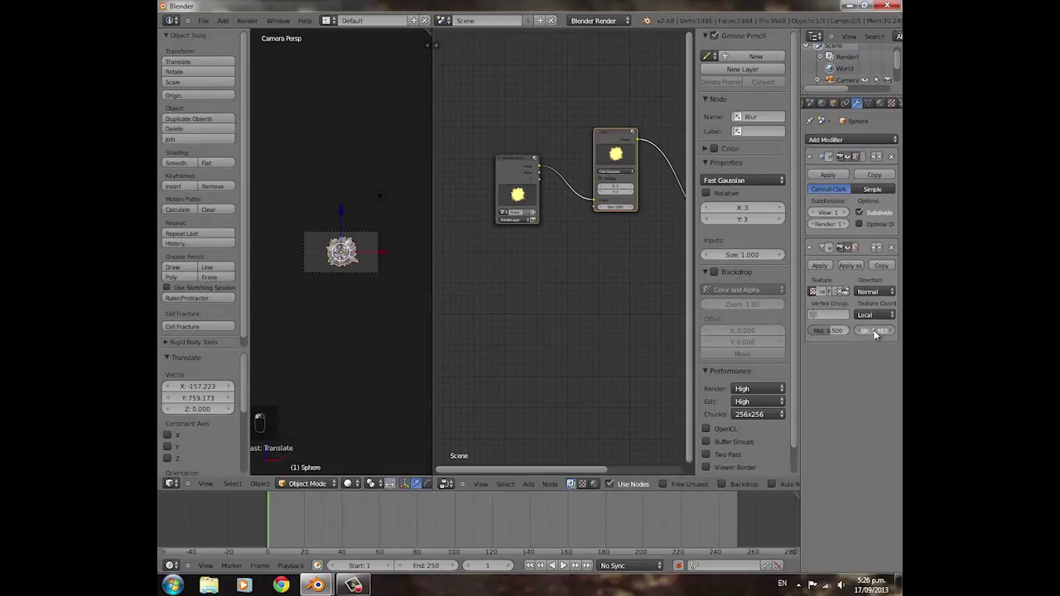
{"action": "mouse_move", "coordinate": [890, 332]}
{"action": "left_mouse_down"}
{"action": "mouse_move", "coordinate": [836, 337]}
{"action": "mouse_move", "coordinate": [904, 334]}
{"action": "left_mouse_up"}
{"action": "scroll", "coordinate": [352, 296], "scroll_direction": "up", "scroll_amount": 5}
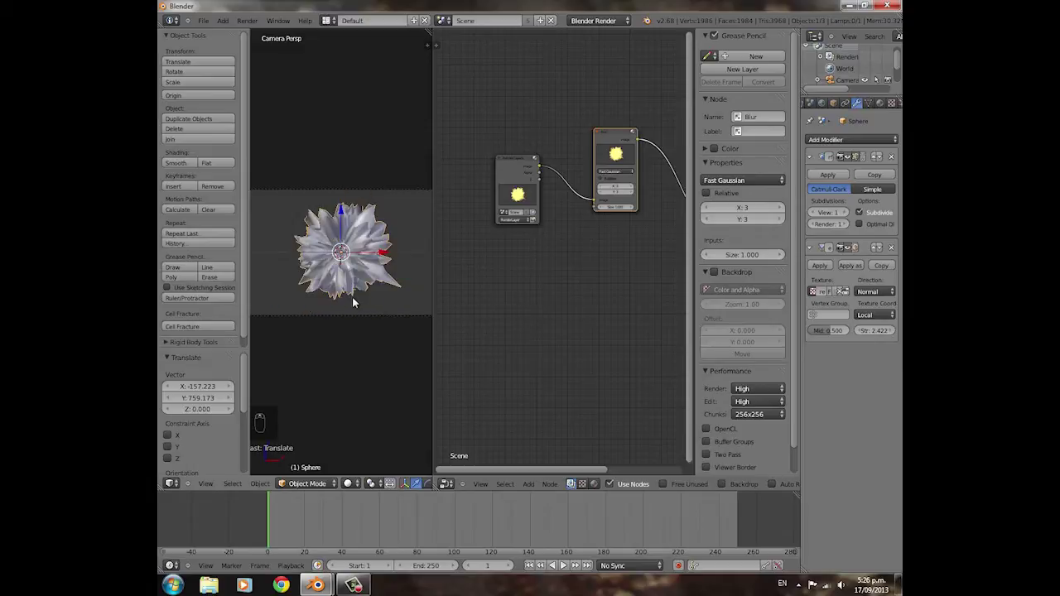
Step: Undo the last action, deselect everything and render the flash again from the camera view
{"action": "key", "text": "ctrl+z"}
{"action": "key", "text": "a"}
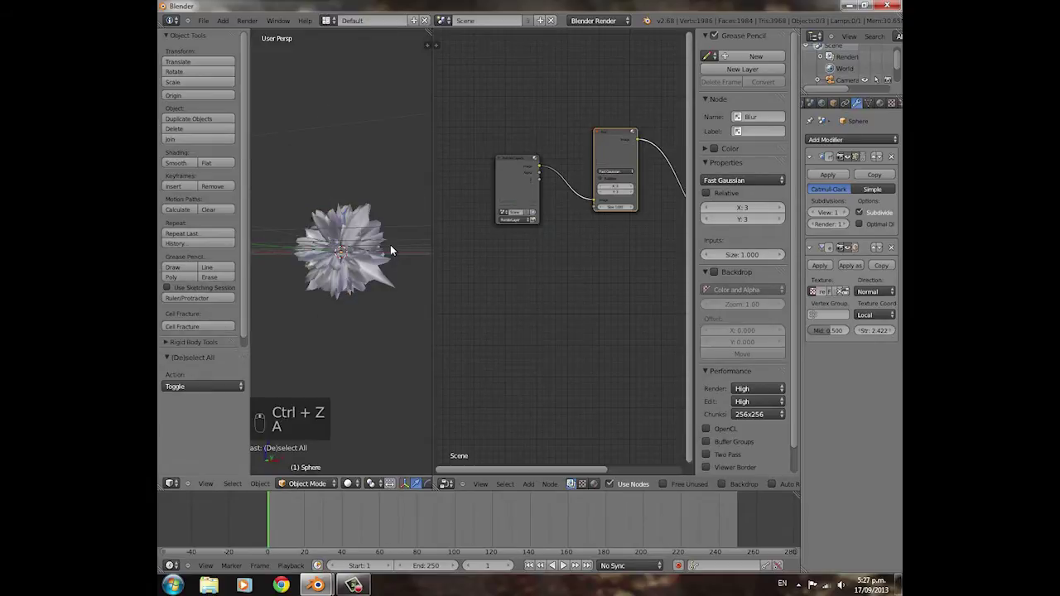
{"action": "key", "text": "KP_0"}
{"action": "key", "text": "F12"}
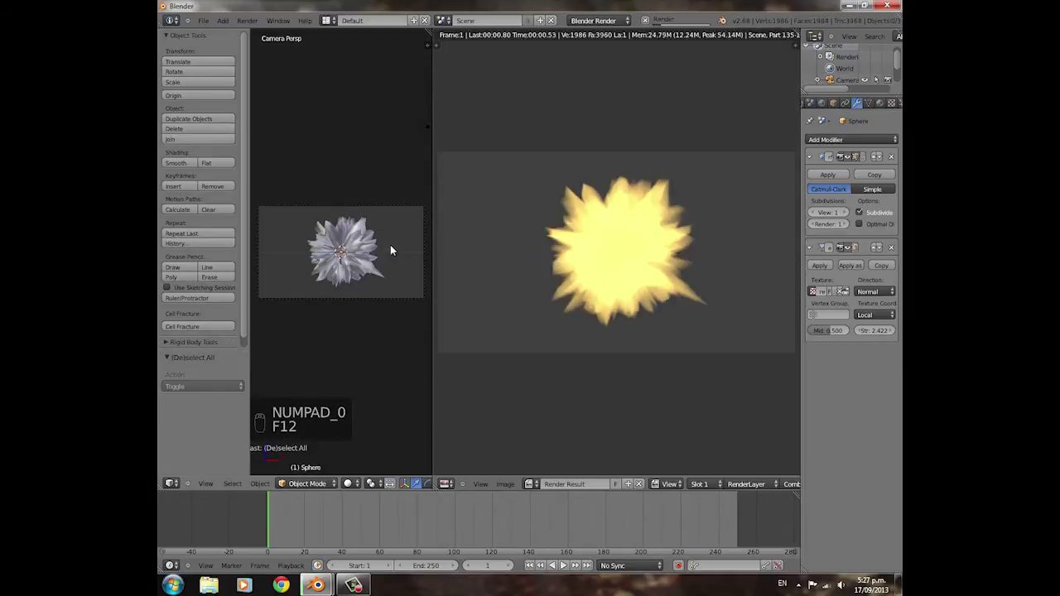
Step: Set the render resolution scale to 100% and the PNG output to RGBA with 100% compression
{"action": "left_click", "coordinate": [811, 102]}
{"action": "left_click_drag", "start_coordinate": [826, 240], "coordinate": [849, 242]}
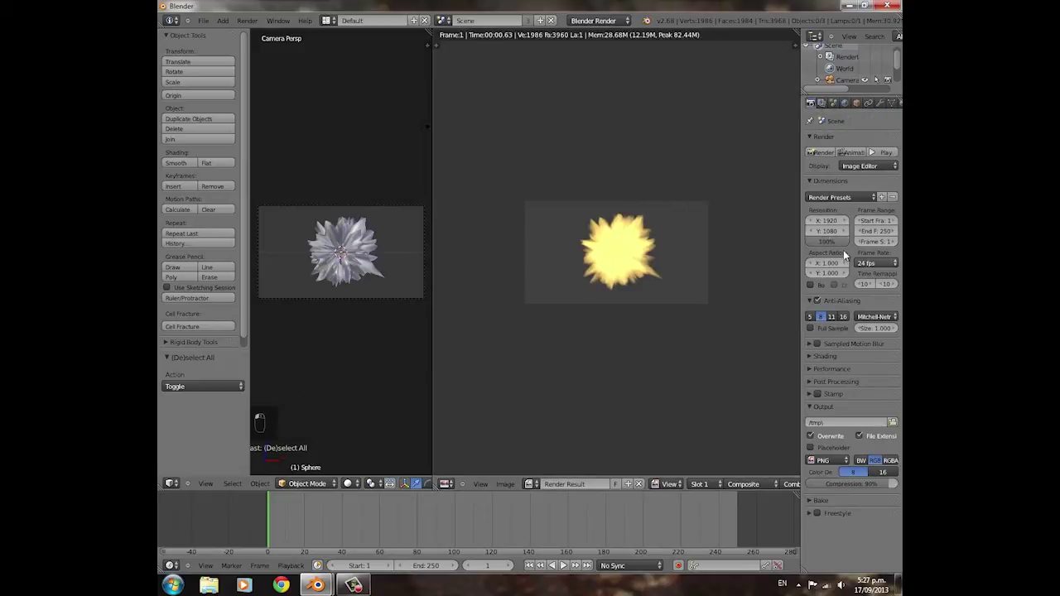
{"action": "left_click", "coordinate": [889, 460]}
{"action": "left_click_drag", "start_coordinate": [873, 484], "coordinate": [901, 482]}
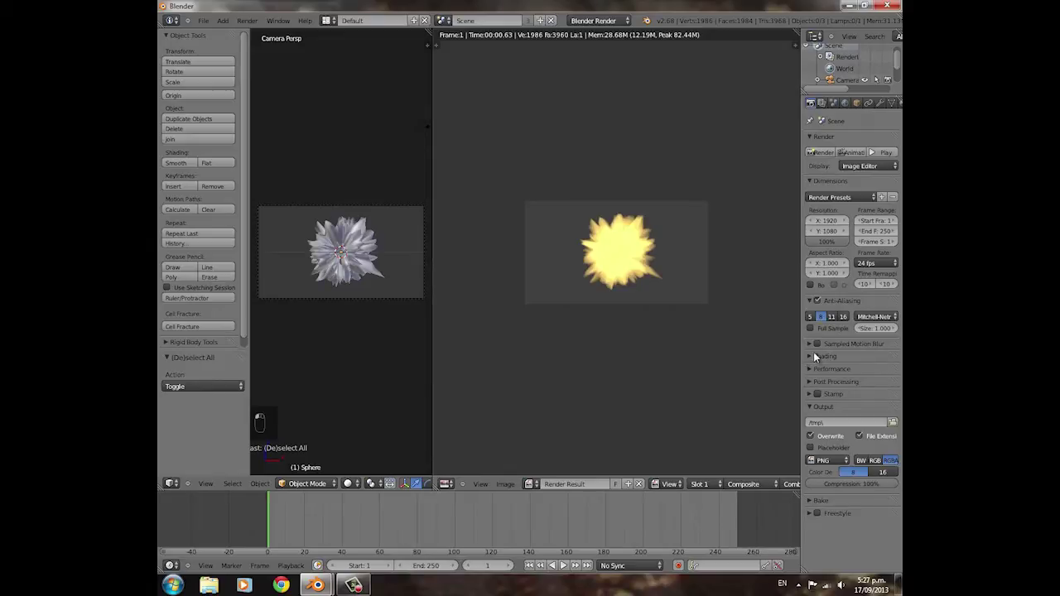
Step: Set the render's alpha mode to Transparent and the animation's end frame to 1
{"action": "left_click", "coordinate": [813, 356]}
{"action": "left_click", "coordinate": [886, 384]}
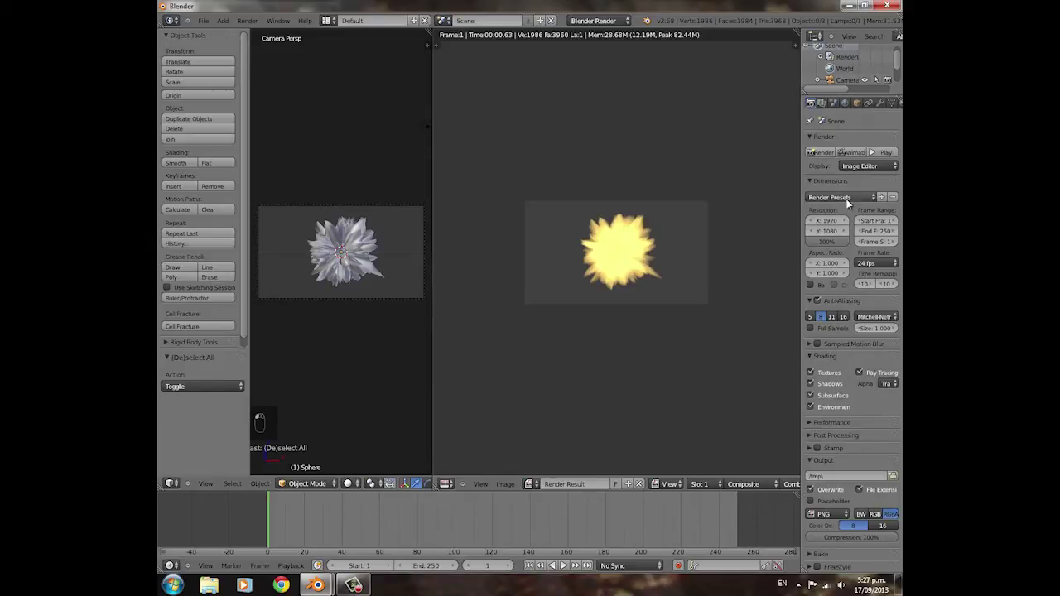
{"action": "left_click", "coordinate": [432, 565]}
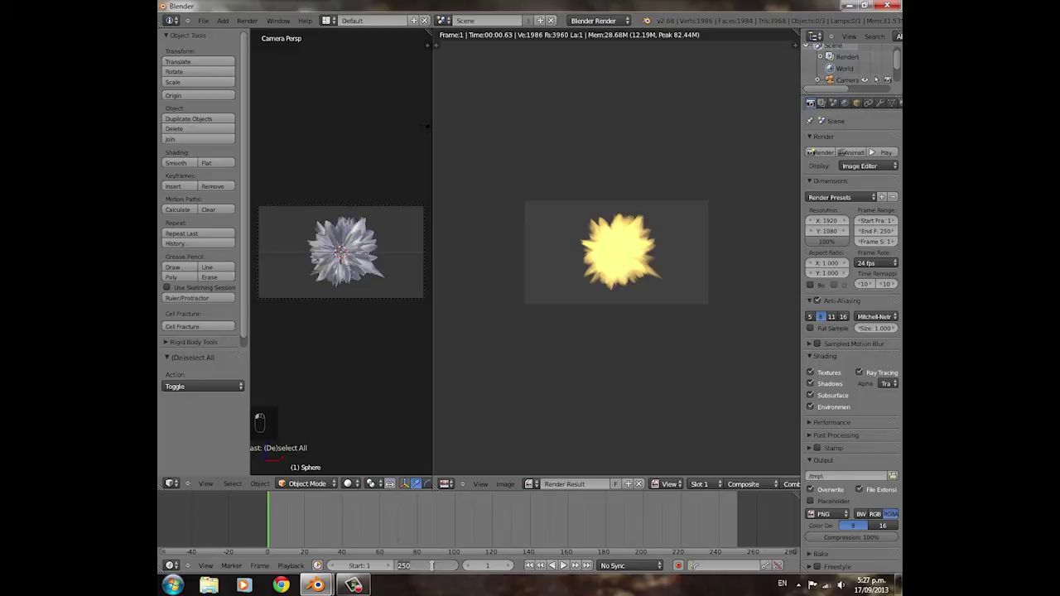
{"action": "type", "text": "1"}
{"action": "key", "text": "Return"}
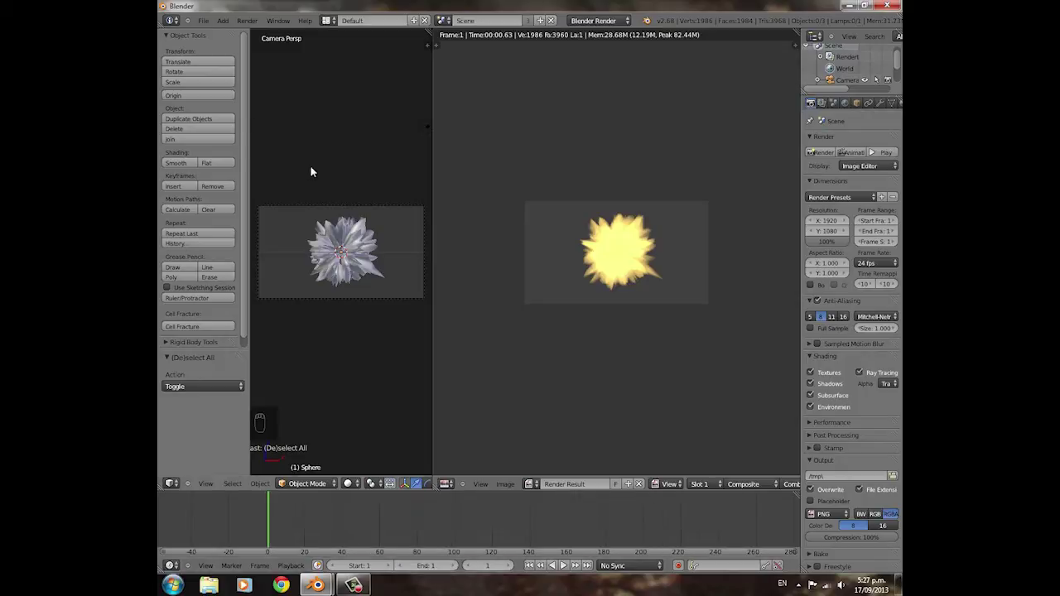
Step: Set the output path to muzzleflare in the E:\tutorials folder and render the animation
{"action": "scroll", "coordinate": [342, 241], "scroll_direction": "up", "scroll_amount": 3}
{"action": "scroll", "coordinate": [341, 242], "scroll_direction": "down", "scroll_amount": 3}
{"action": "left_click", "coordinate": [891, 475]}
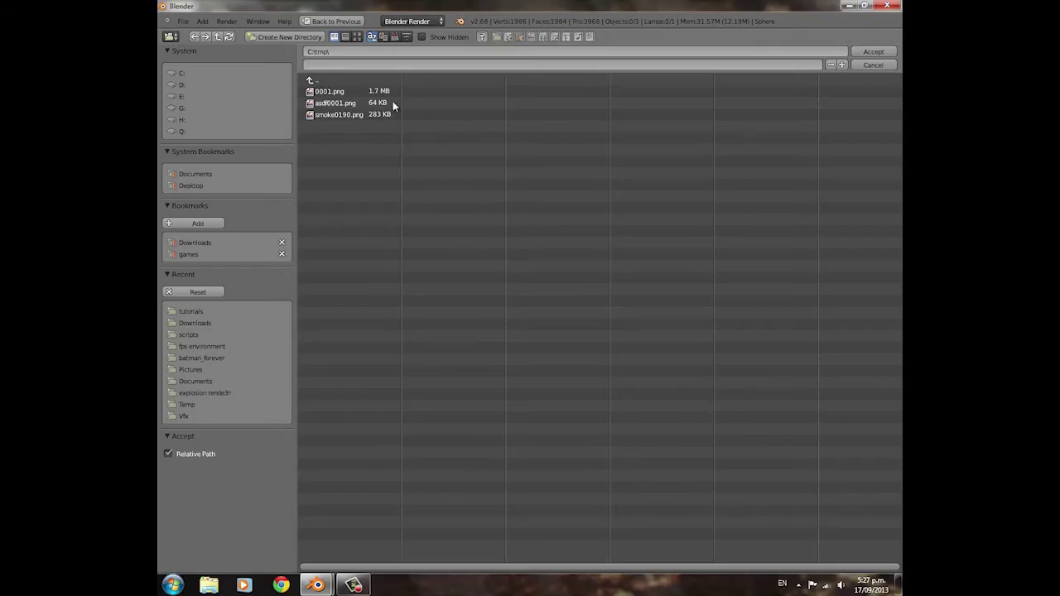
{"action": "left_click", "coordinate": [199, 311]}
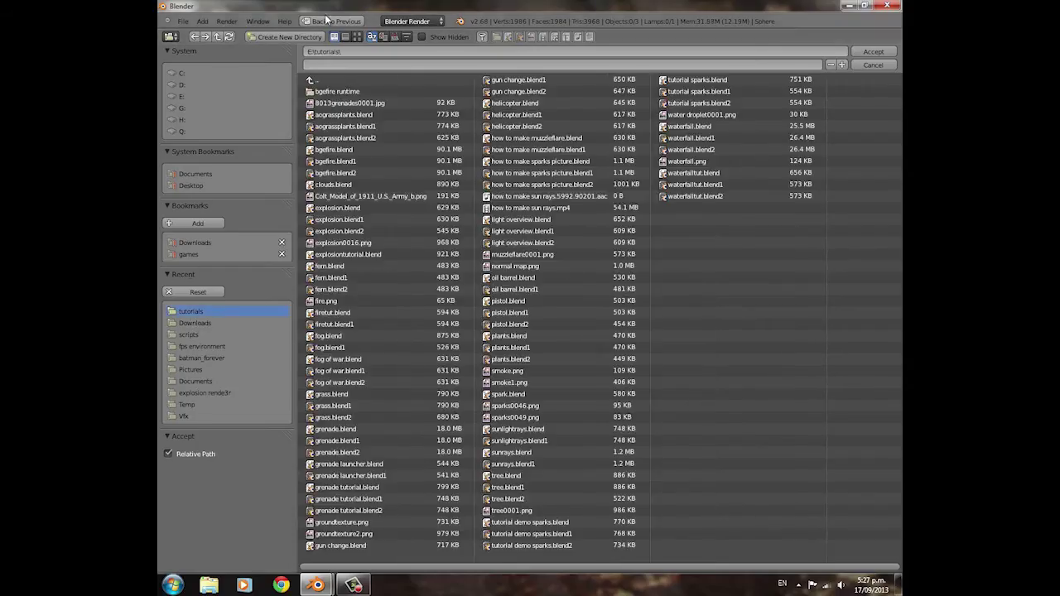
{"action": "left_click", "coordinate": [335, 65]}
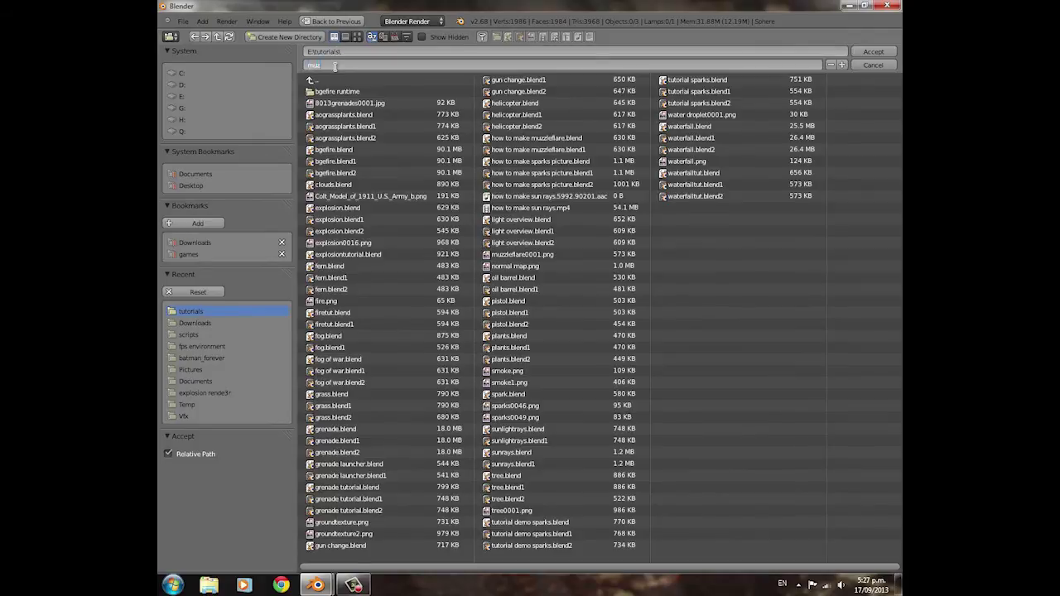
{"action": "type", "text": "muzzleflare"}
{"action": "left_click", "coordinate": [874, 53]}
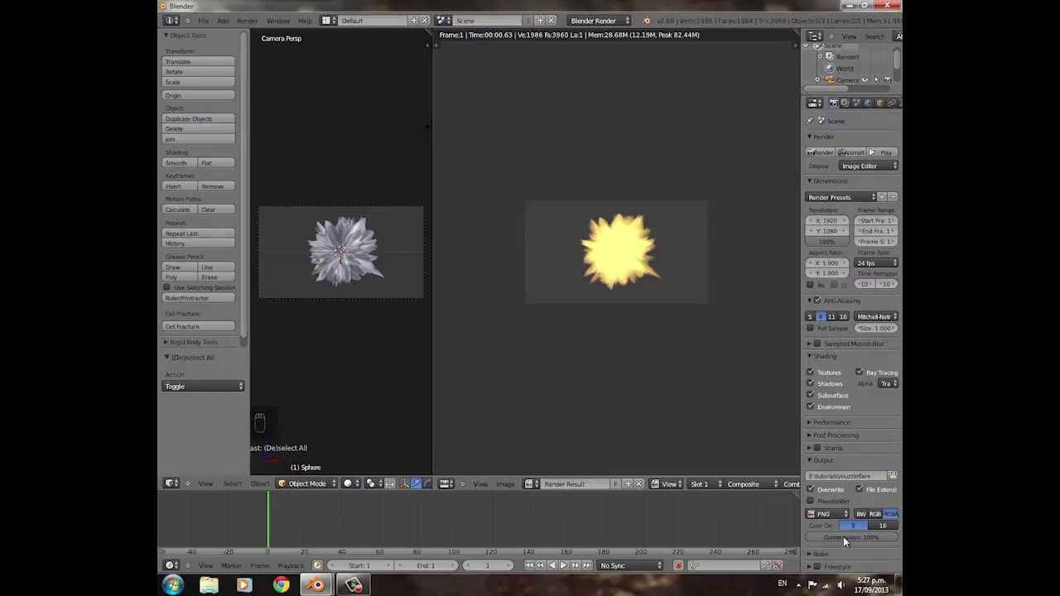
{"action": "left_click", "coordinate": [856, 153]}
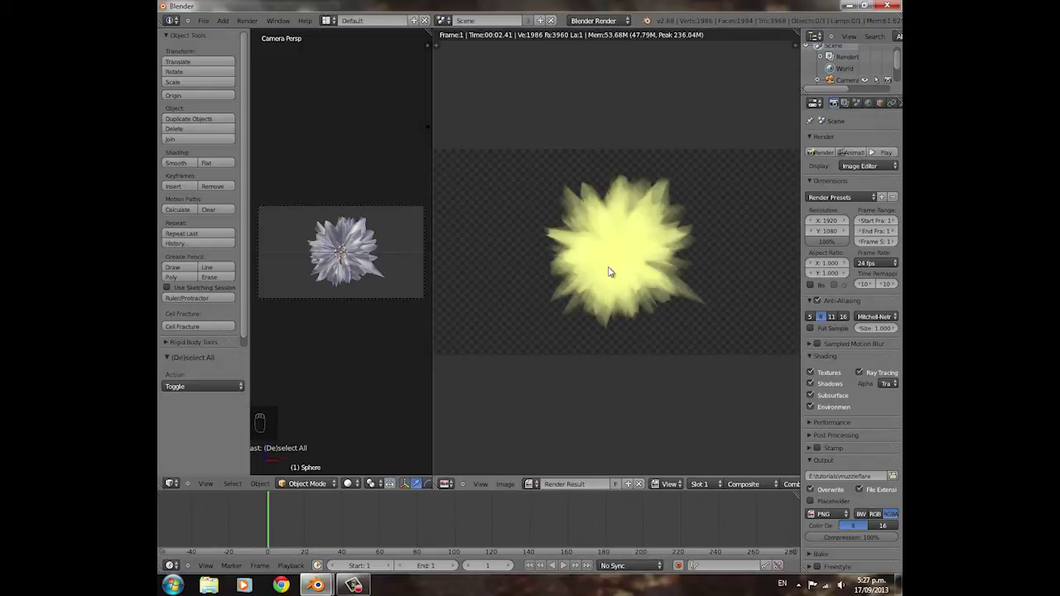
Step: Switch to the Blender window with the game scene and load muzzleflare0001.png from E:\tutorials as the muzzleflash plane's texture image
{"action": "left_click", "coordinate": [854, 5]}
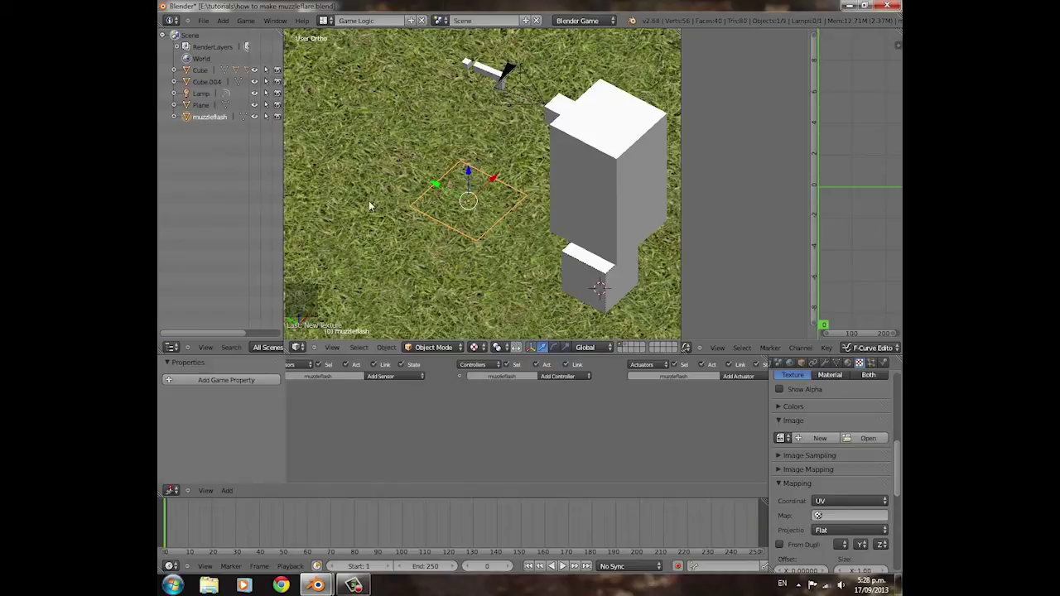
{"action": "middle_click_drag", "start_coordinate": [369, 206], "coordinate": [501, 154]}
{"action": "scroll", "coordinate": [465, 162], "scroll_direction": "down", "scroll_amount": 6}
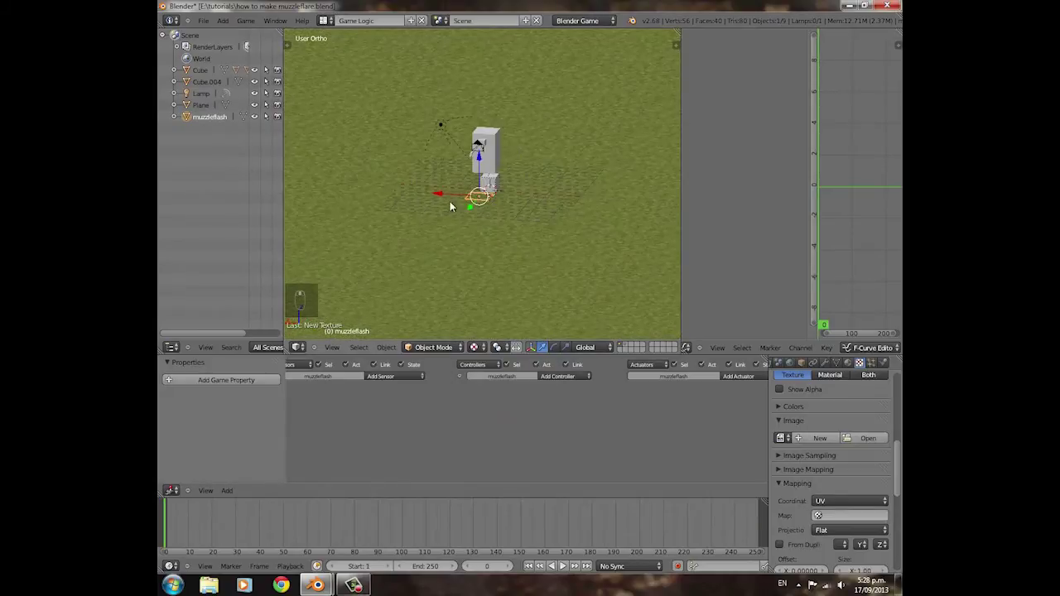
{"action": "scroll", "coordinate": [451, 206], "scroll_direction": "up", "scroll_amount": 4}
{"action": "middle_click_drag", "start_coordinate": [580, 143], "coordinate": [454, 170]}
{"action": "scroll", "coordinate": [455, 170], "scroll_direction": "up", "scroll_amount": 5}
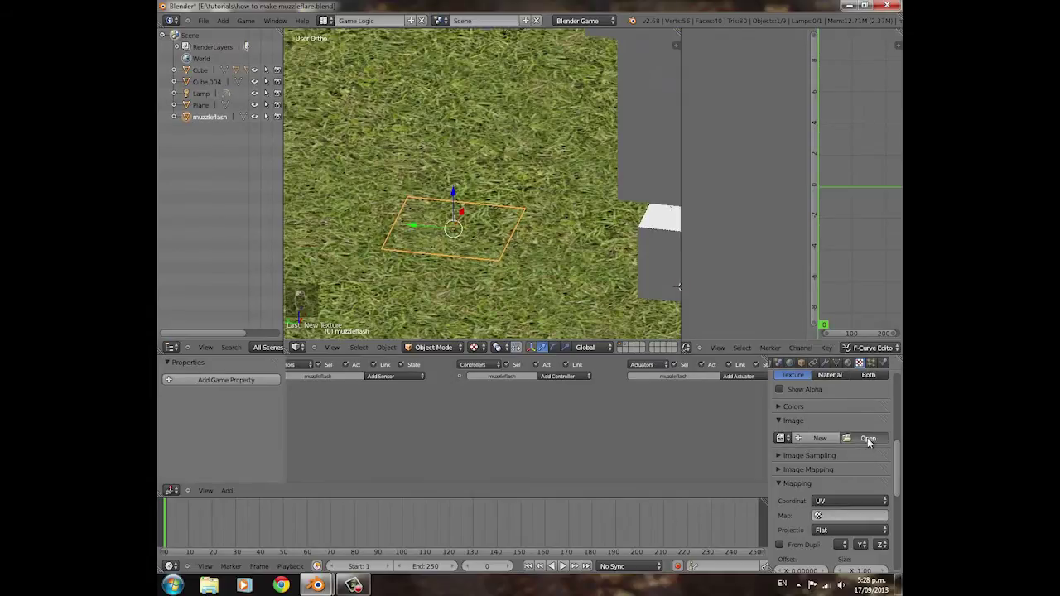
{"action": "left_click", "coordinate": [867, 438]}
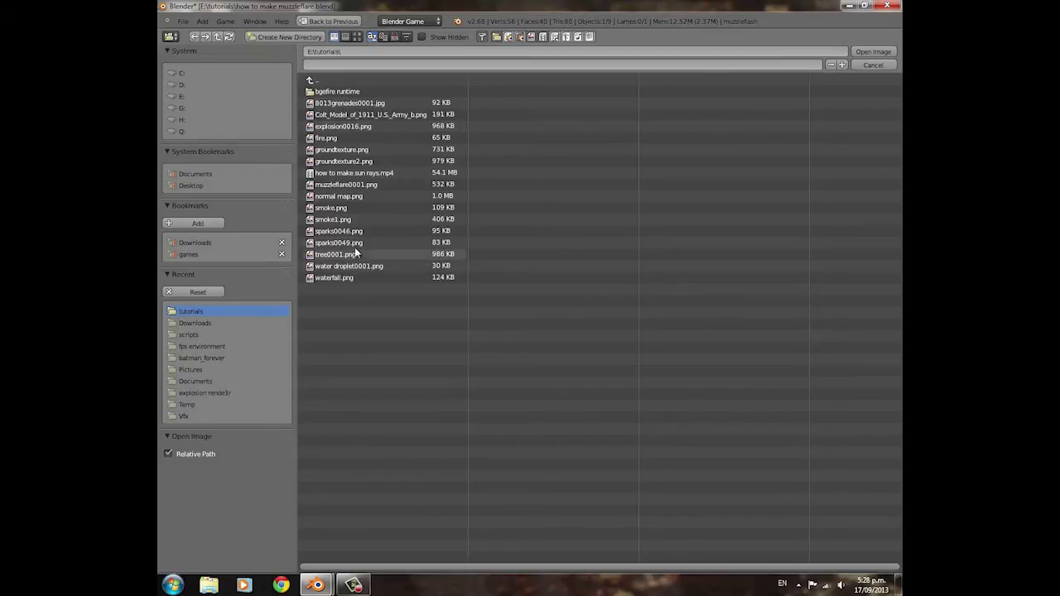
{"action": "left_click", "coordinate": [370, 184]}
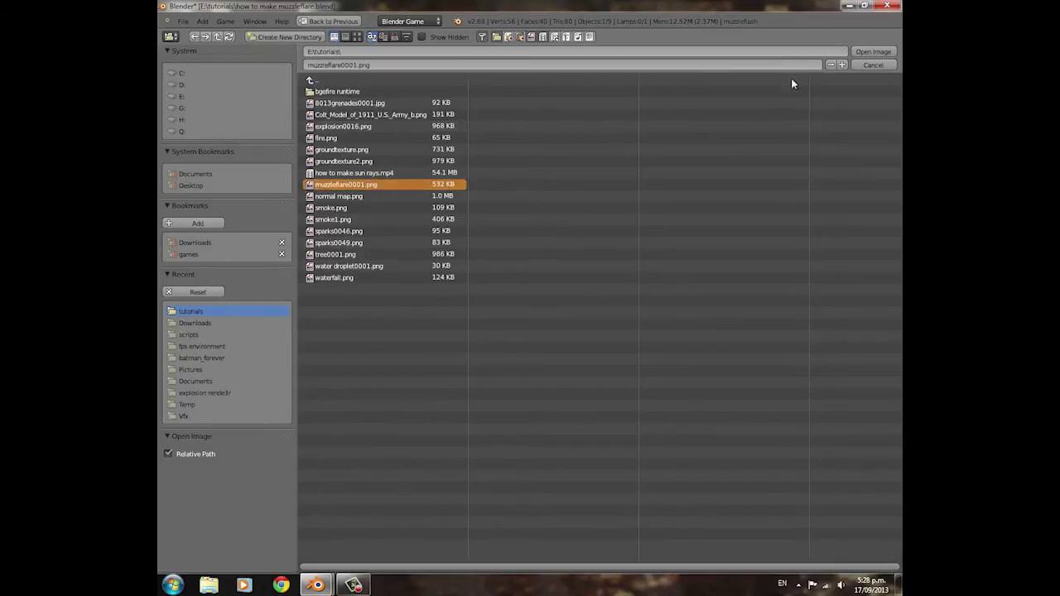
{"action": "left_click", "coordinate": [874, 51]}
Step: Enable the texture's diffuse alpha influence and unwrap the muzzleflash plane's face
{"action": "scroll", "coordinate": [828, 521], "scroll_direction": "down", "scroll_amount": 5}
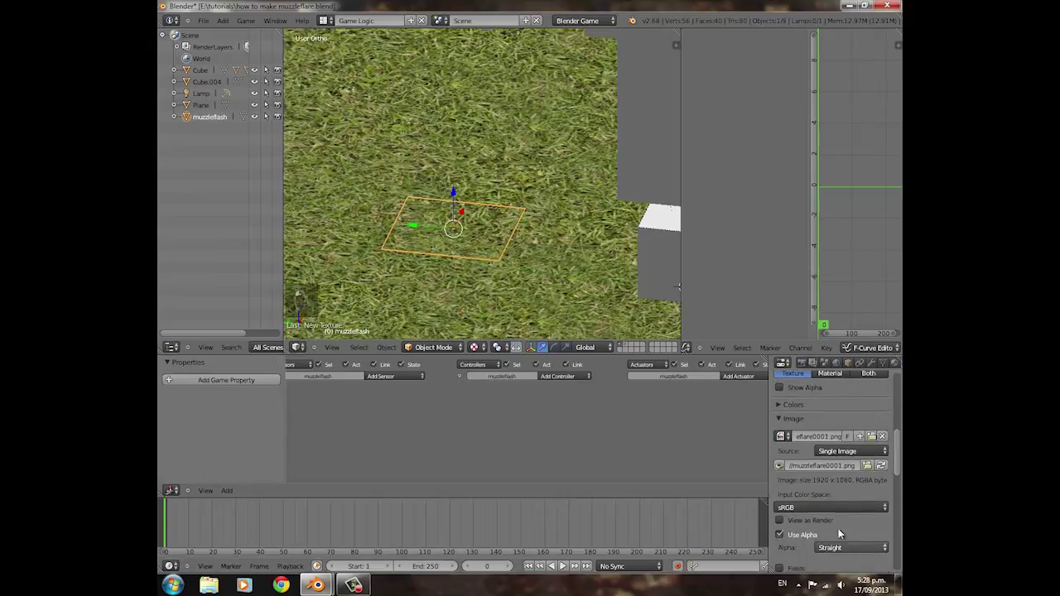
{"action": "scroll", "coordinate": [788, 518], "scroll_direction": "down", "scroll_amount": 5}
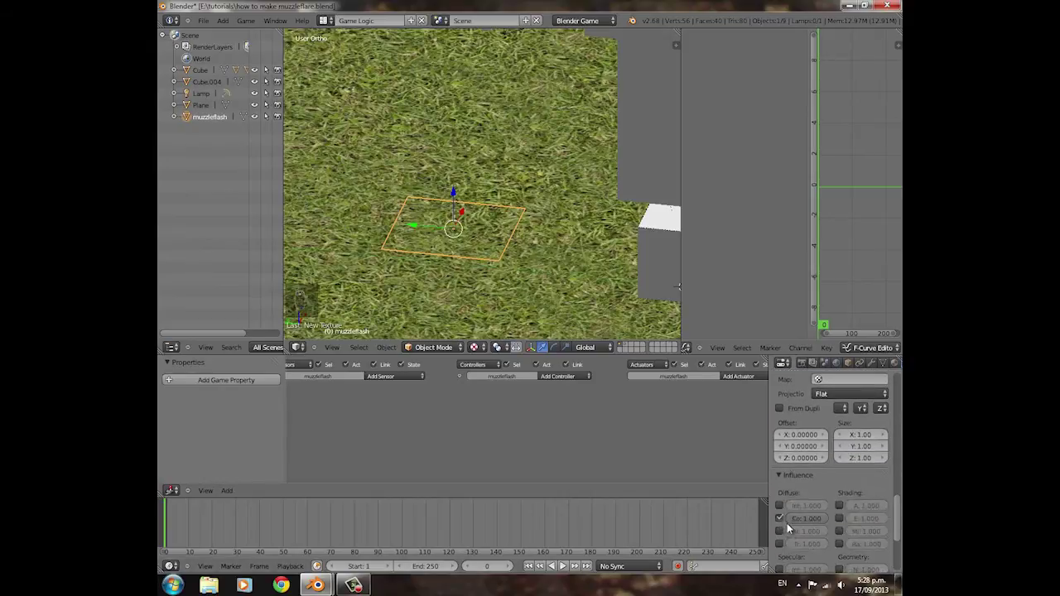
{"action": "key", "text": "Tab"}
{"action": "key", "text": "u"}
{"action": "left_click", "coordinate": [524, 206]}
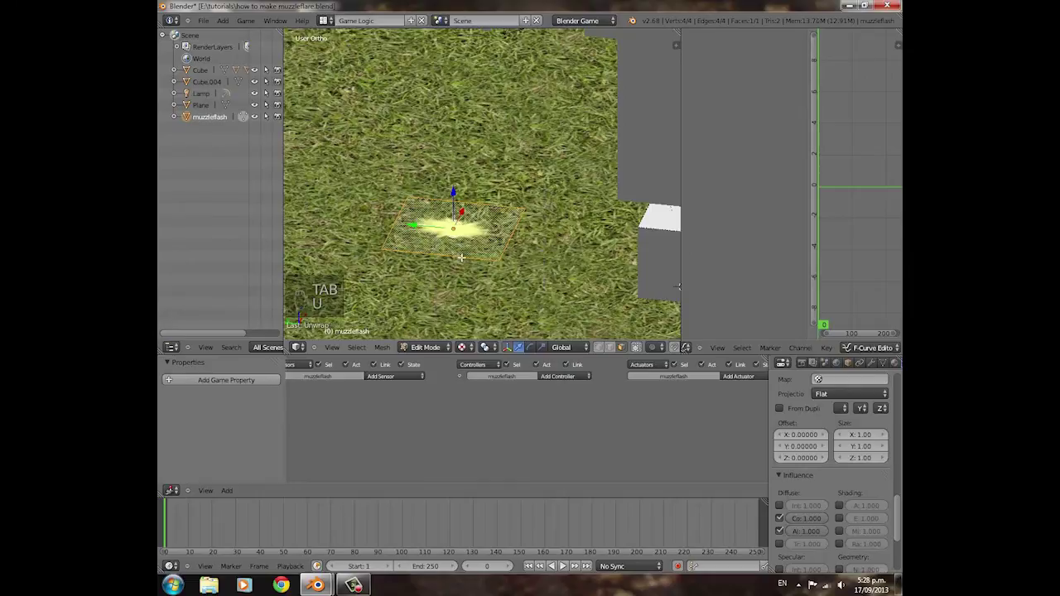
Step: Change the graph editor area to the UV/Image Editor and display muzzleflare0001.png behind the plane's UVs
{"action": "left_click", "coordinate": [698, 348]}
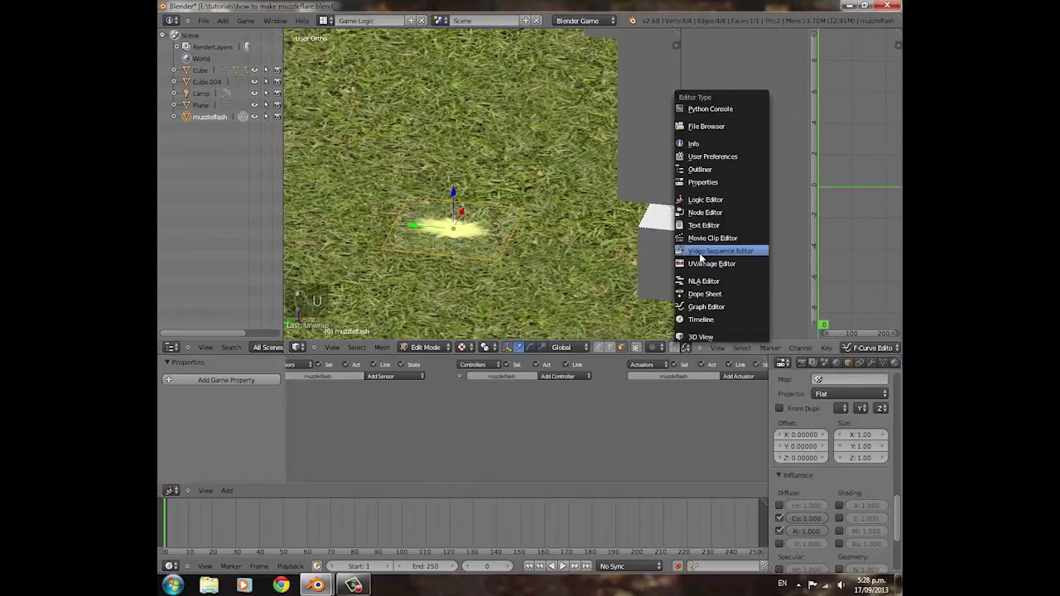
{"action": "left_click", "coordinate": [704, 263]}
{"action": "left_click", "coordinate": [825, 348]}
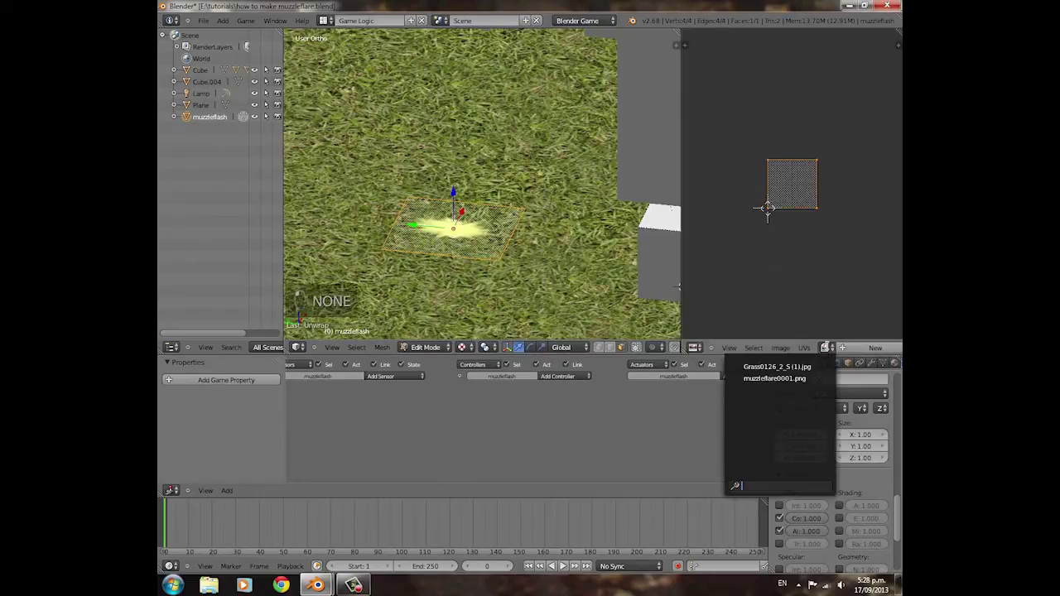
{"action": "left_click", "coordinate": [795, 379]}
Step: Scale the plane's UVs down along X and slightly along Y, and move them to frame the flash closely
{"action": "key", "text": "s"}
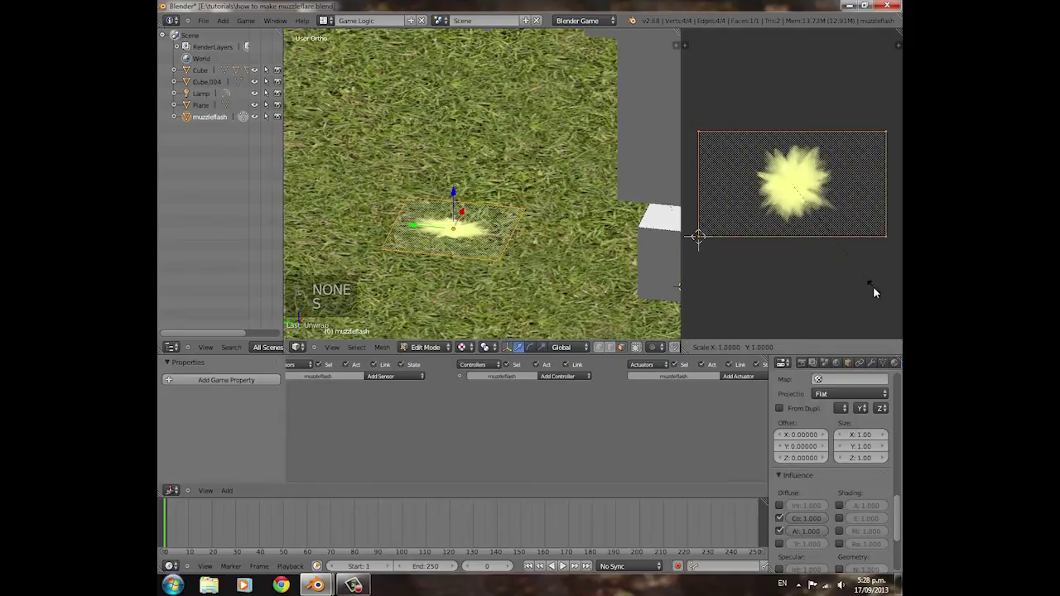
{"action": "key", "text": "x"}
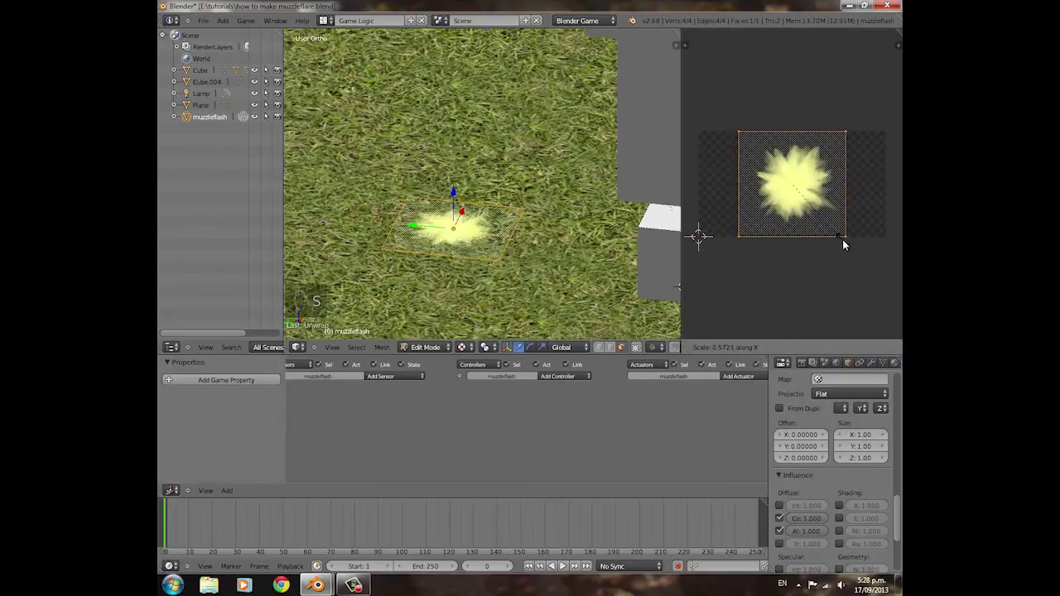
{"action": "left_click", "coordinate": [838, 235]}
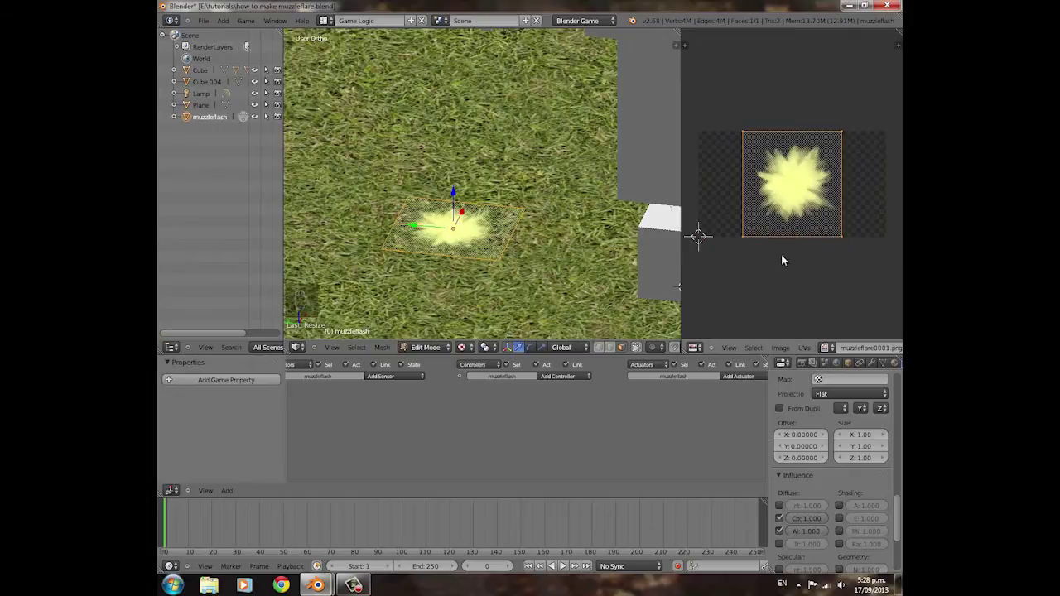
{"action": "key", "text": "s"}
{"action": "key", "text": "y"}
{"action": "left_click", "coordinate": [797, 255]}
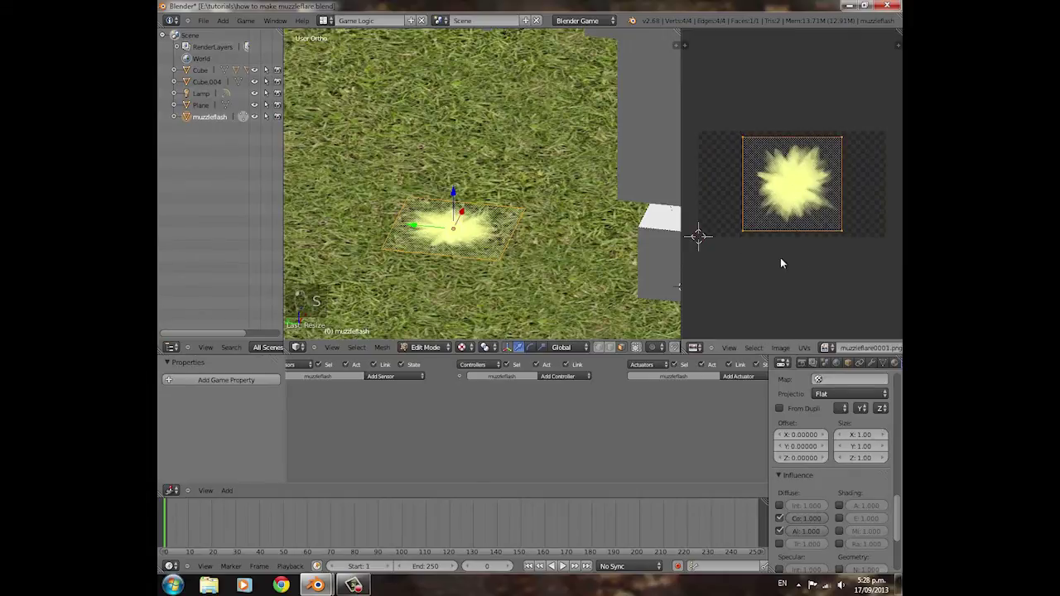
{"action": "key", "text": "g"}
{"action": "left_click", "coordinate": [786, 255]}
Step: Set the flash texture's diffuse alpha influence to 2 and return the plane to Object Mode
{"action": "scroll", "coordinate": [820, 505], "scroll_direction": "down", "scroll_amount": 2}
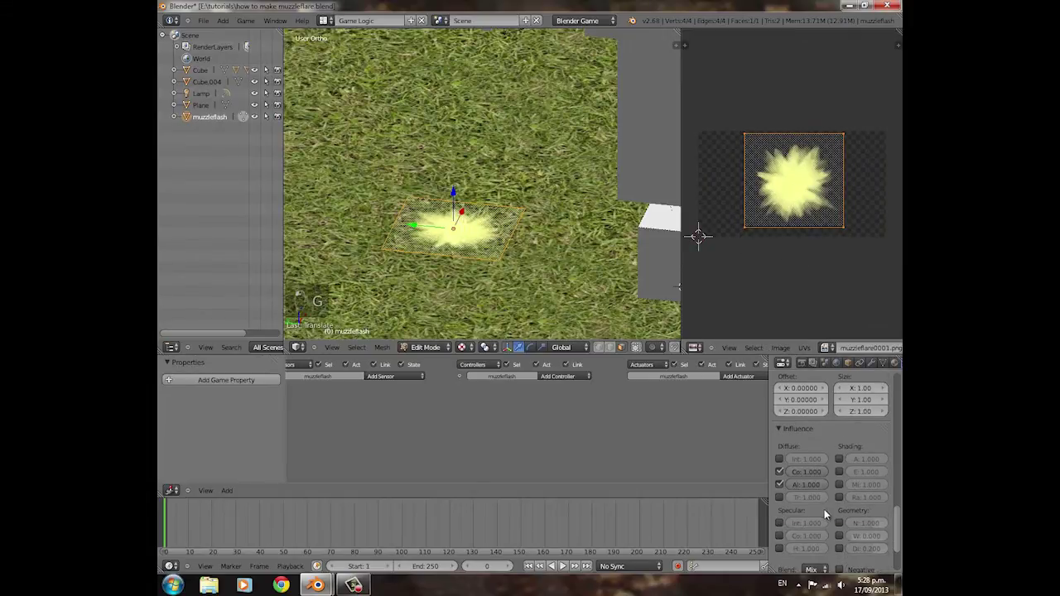
{"action": "scroll", "coordinate": [824, 509], "scroll_direction": "down", "scroll_amount": 2}
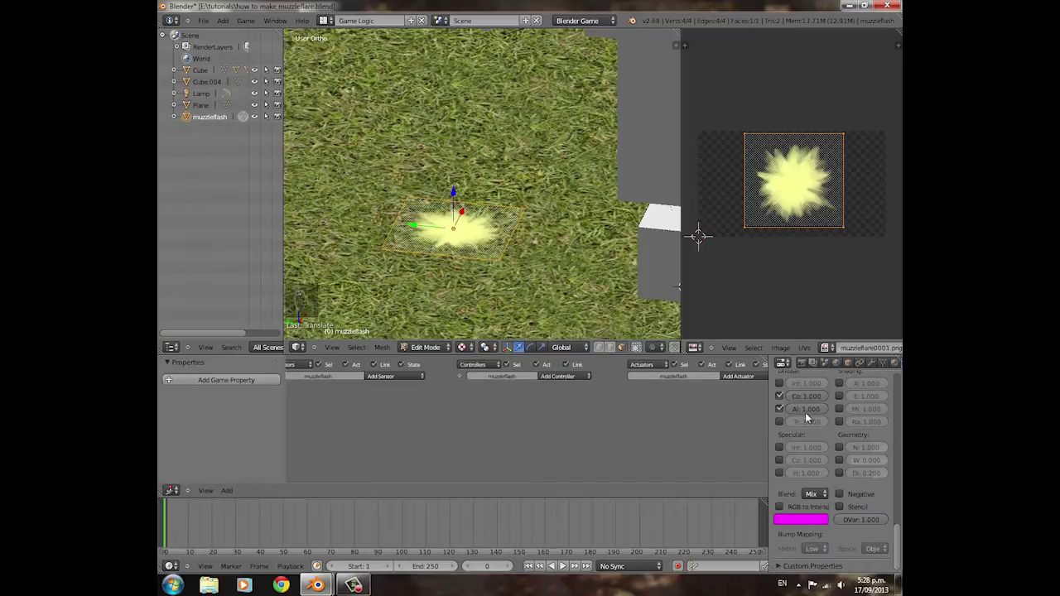
{"action": "left_click", "coordinate": [805, 409]}
{"action": "type", "text": "2"}
{"action": "key", "text": "Return"}
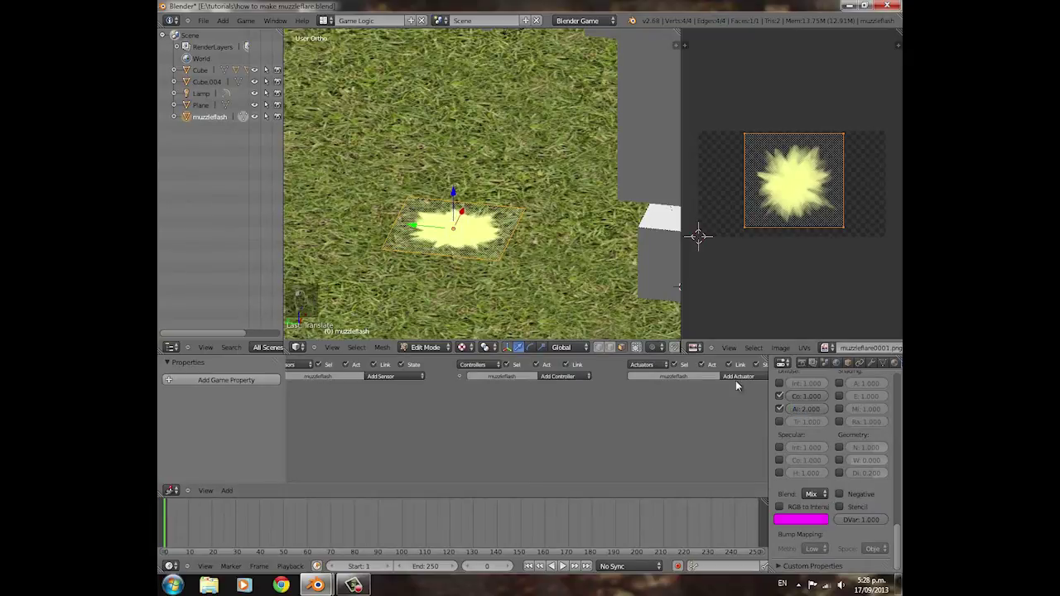
{"action": "scroll", "coordinate": [535, 282], "scroll_direction": "up", "scroll_amount": 6}
{"action": "mouse_move", "coordinate": [545, 251]}
{"action": "middle_mouse_down"}
{"action": "mouse_move", "coordinate": [513, 260]}
{"action": "mouse_move", "coordinate": [539, 260]}
{"action": "mouse_move", "coordinate": [479, 255]}
{"action": "mouse_move", "coordinate": [547, 270]}
{"action": "mouse_move", "coordinate": [551, 253]}
{"action": "middle_mouse_up"}
{"action": "key", "text": "Tab"}
Step: Try a lower diffuse color influence on the flash texture and restore it to 1
{"action": "scroll", "coordinate": [518, 265], "scroll_direction": "down", "scroll_amount": 3}
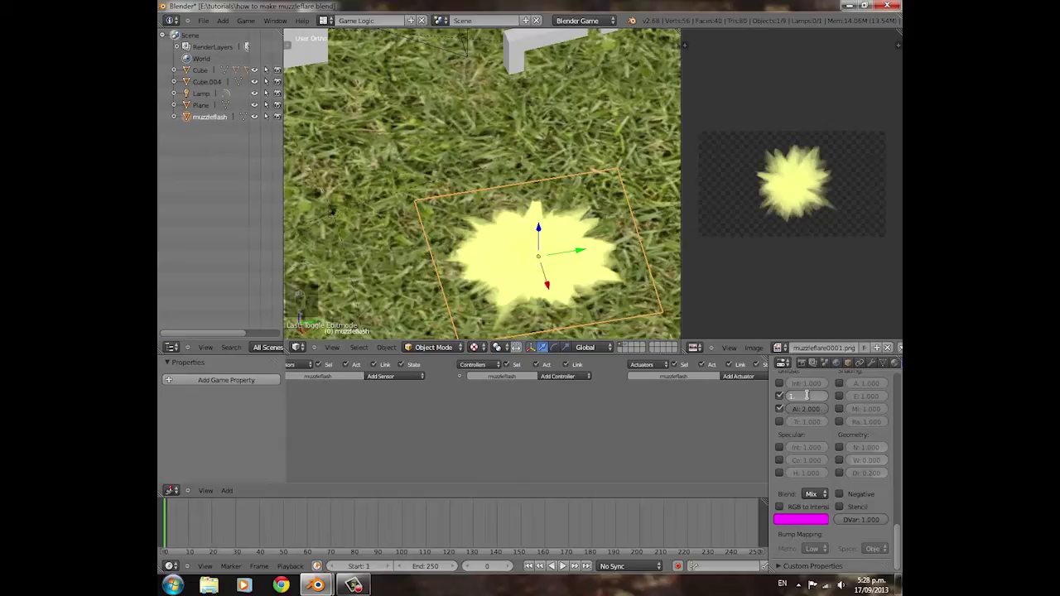
{"action": "key", "text": "Return"}
{"action": "left_click_drag", "start_coordinate": [811, 399], "coordinate": [799, 395]}
{"action": "left_click", "coordinate": [808, 394]}
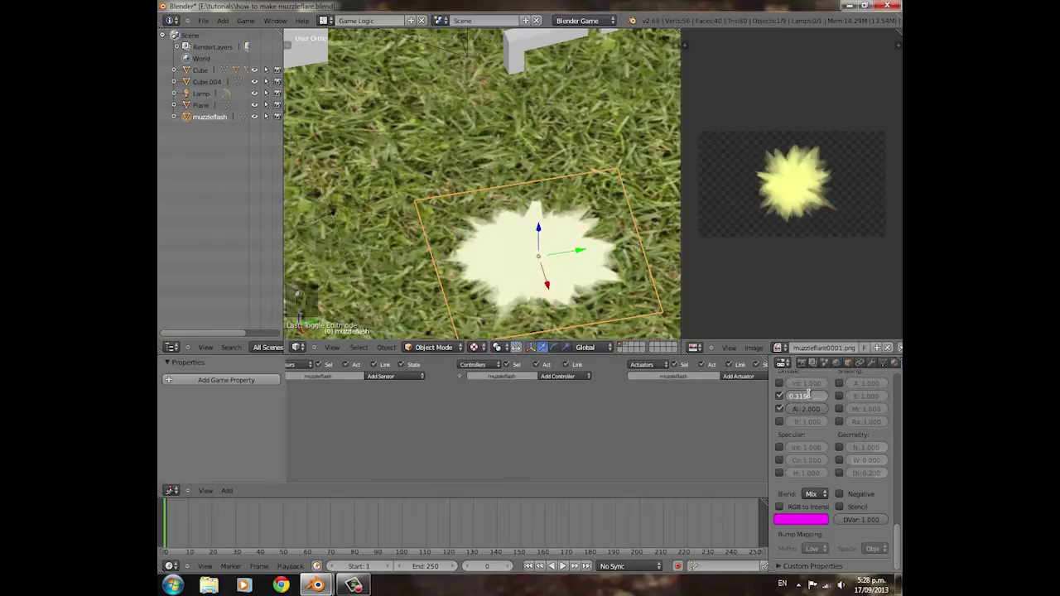
{"action": "type", "text": "1"}
{"action": "key", "text": "Return"}
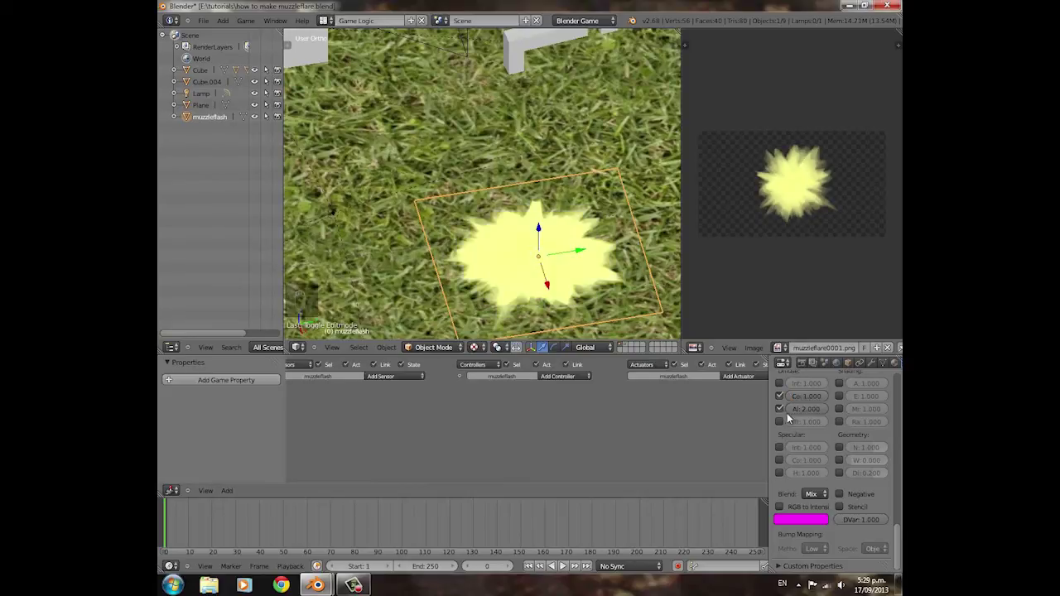
Step: Check the flash material's Shadeless setting and move the muzzleflash plane along Y, out past the gun's muzzle
{"action": "scroll", "coordinate": [484, 203], "scroll_direction": "down", "scroll_amount": 4}
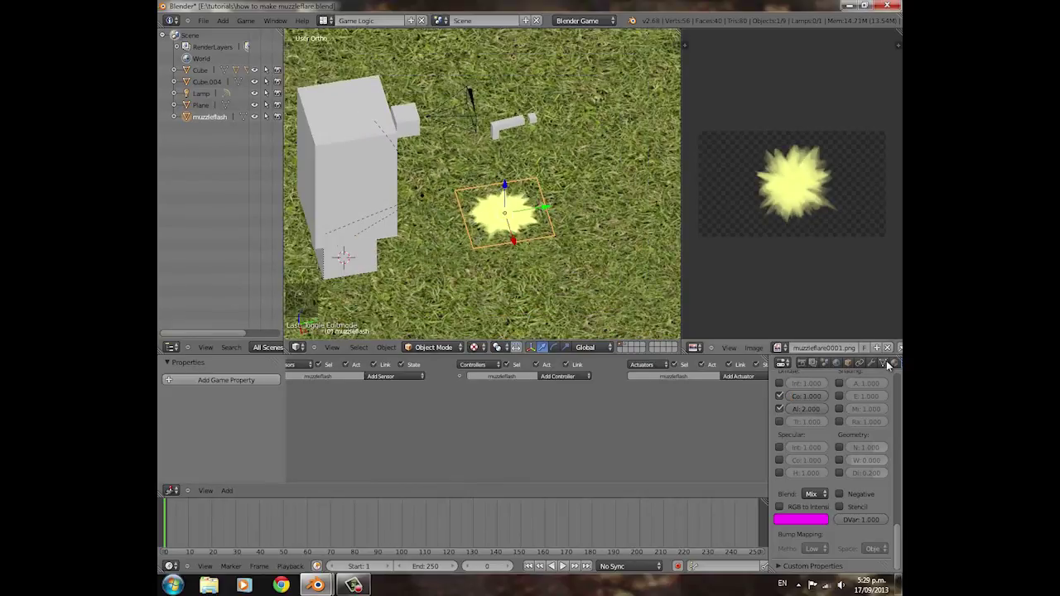
{"action": "left_click", "coordinate": [893, 365]}
{"action": "scroll", "coordinate": [876, 389], "scroll_direction": "up", "scroll_amount": 10}
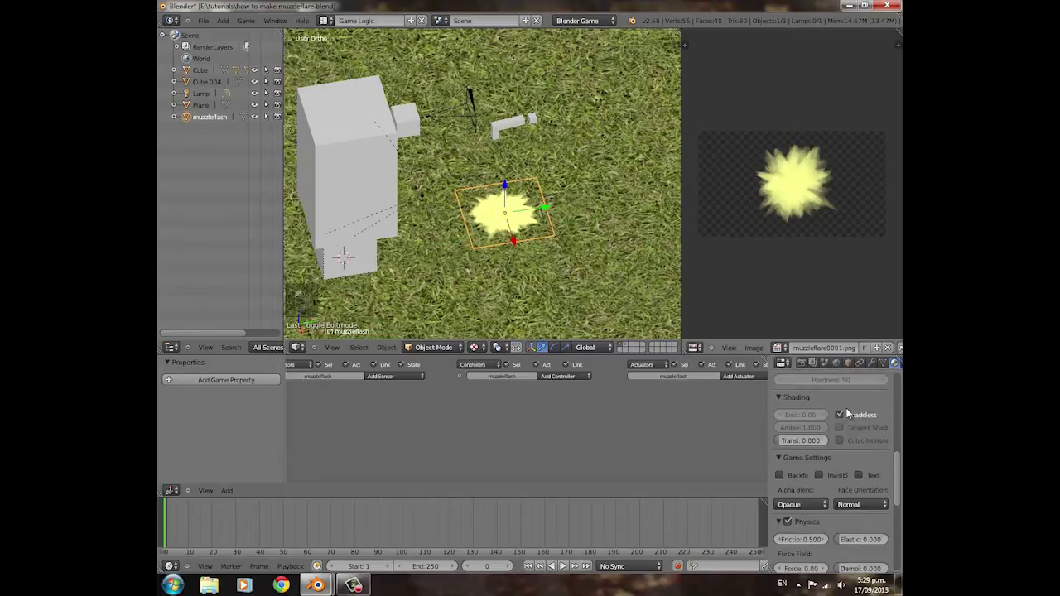
{"action": "scroll", "coordinate": [843, 410], "scroll_direction": "up", "scroll_amount": 4}
{"action": "scroll", "coordinate": [555, 211], "scroll_direction": "down", "scroll_amount": 2}
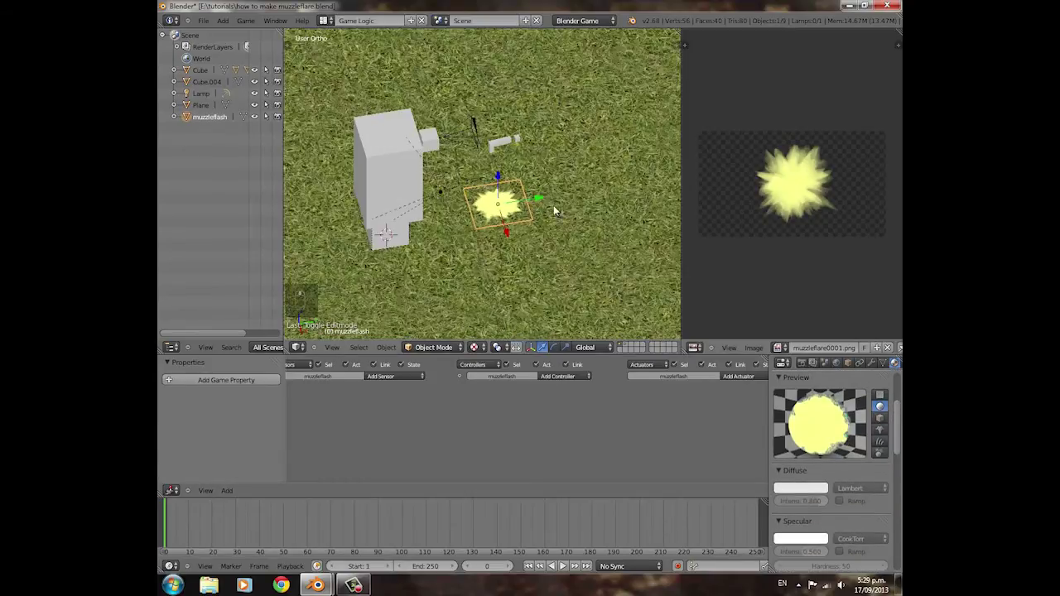
{"action": "mouse_move", "coordinate": [539, 201]}
{"action": "left_mouse_down"}
{"action": "mouse_move", "coordinate": [594, 188]}
{"action": "mouse_move", "coordinate": [577, 188]}
{"action": "left_mouse_up"}
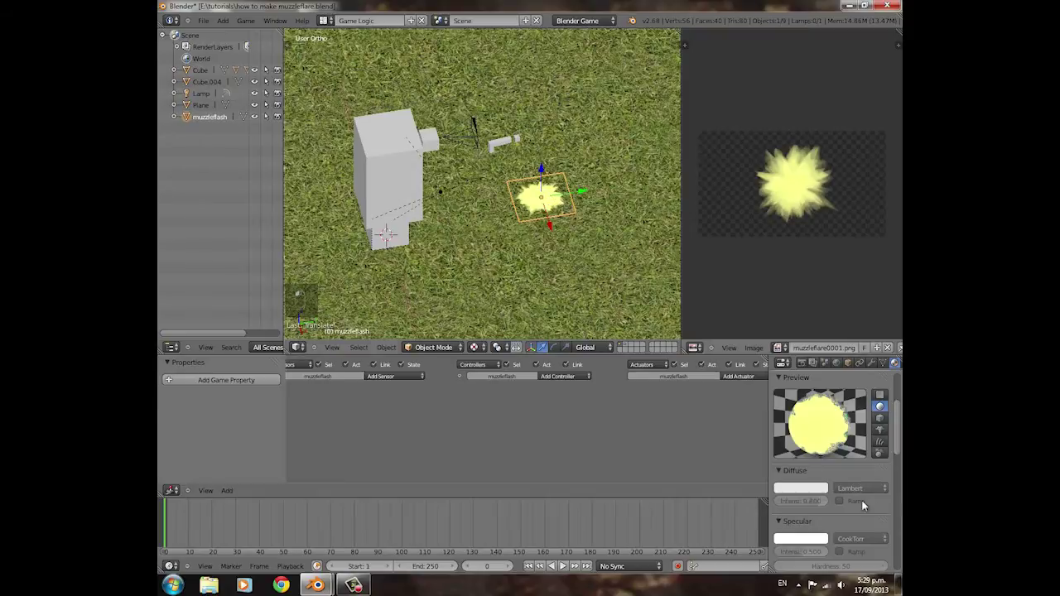
Step: Check the flash material's Z Transparency settings and raise the plane along Z toward the gun's height
{"action": "scroll", "coordinate": [845, 489], "scroll_direction": "down", "scroll_amount": 3}
{"action": "scroll", "coordinate": [845, 488], "scroll_direction": "down", "scroll_amount": 3}
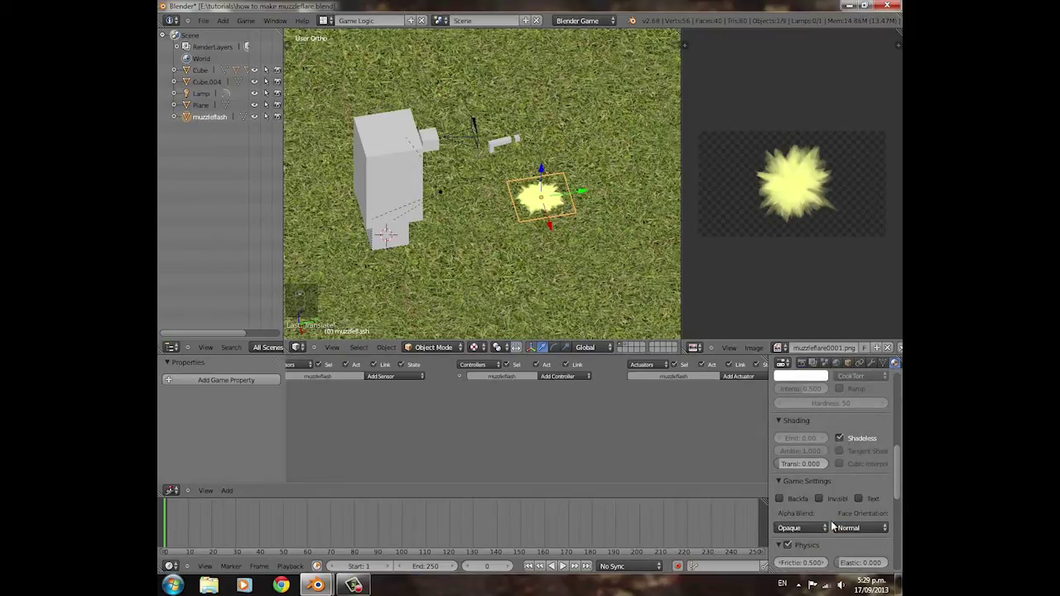
{"action": "scroll", "coordinate": [834, 527], "scroll_direction": "down", "scroll_amount": 10}
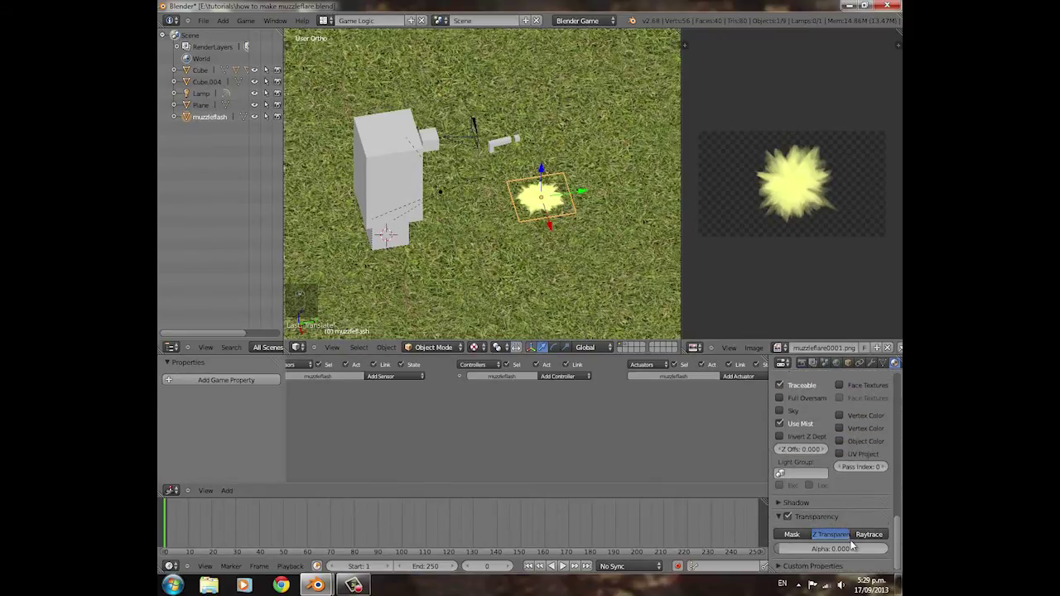
{"action": "scroll", "coordinate": [853, 543], "scroll_direction": "up", "scroll_amount": 2}
{"action": "scroll", "coordinate": [546, 240], "scroll_direction": "up", "scroll_amount": 4}
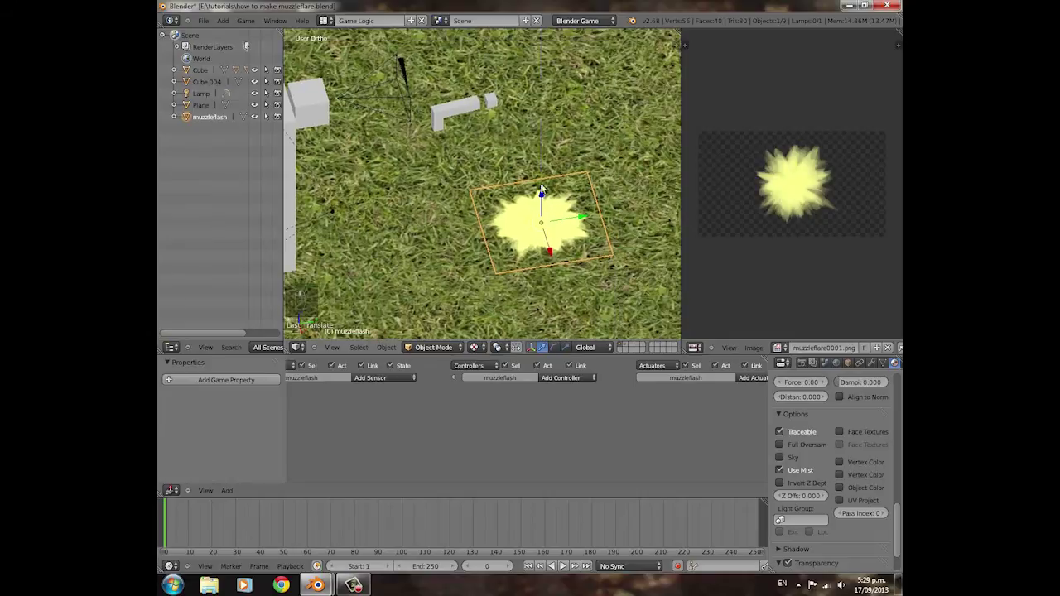
{"action": "left_click_drag", "start_coordinate": [540, 189], "coordinate": [541, 89]}
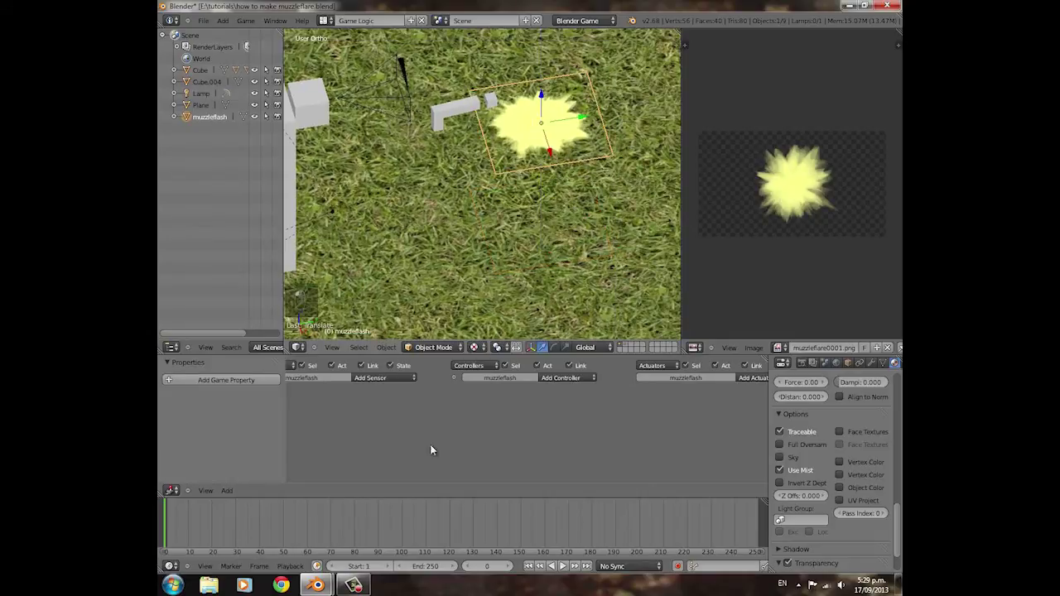
Step: Review the scene's GLSL shading mode in the game render settings and return to the flash material's settings
{"action": "left_click", "coordinate": [811, 362]}
{"action": "scroll", "coordinate": [878, 492], "scroll_direction": "down", "scroll_amount": 5}
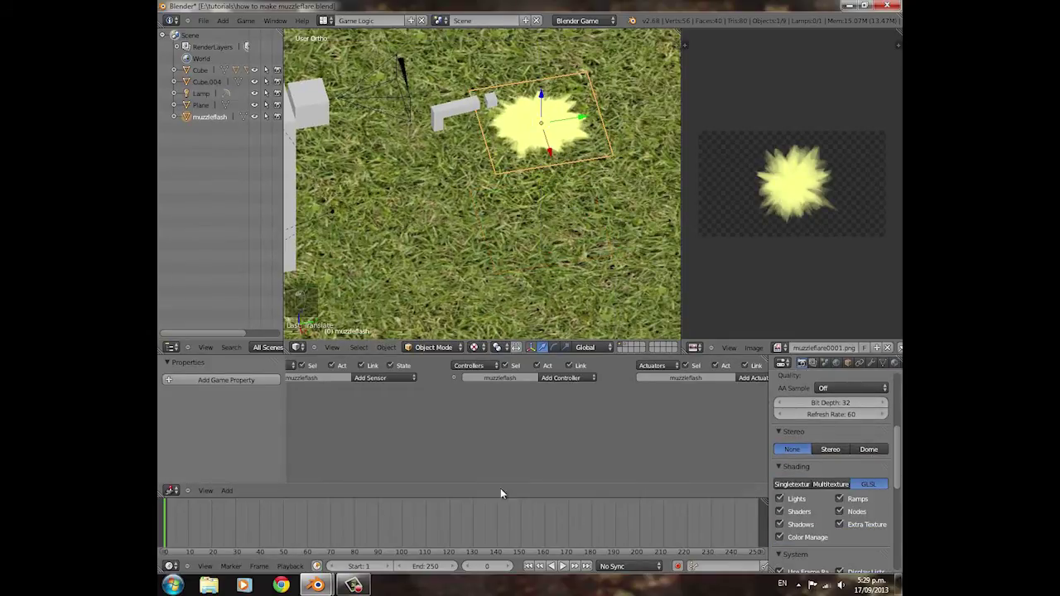
{"action": "scroll", "coordinate": [820, 462], "scroll_direction": "up", "scroll_amount": 5}
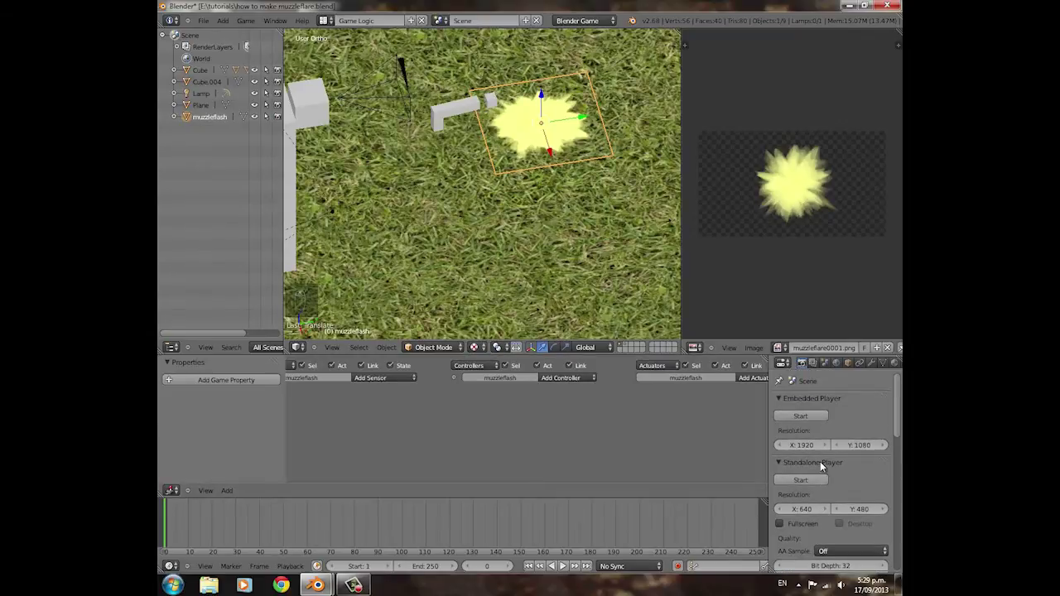
{"action": "left_click", "coordinate": [847, 363]}
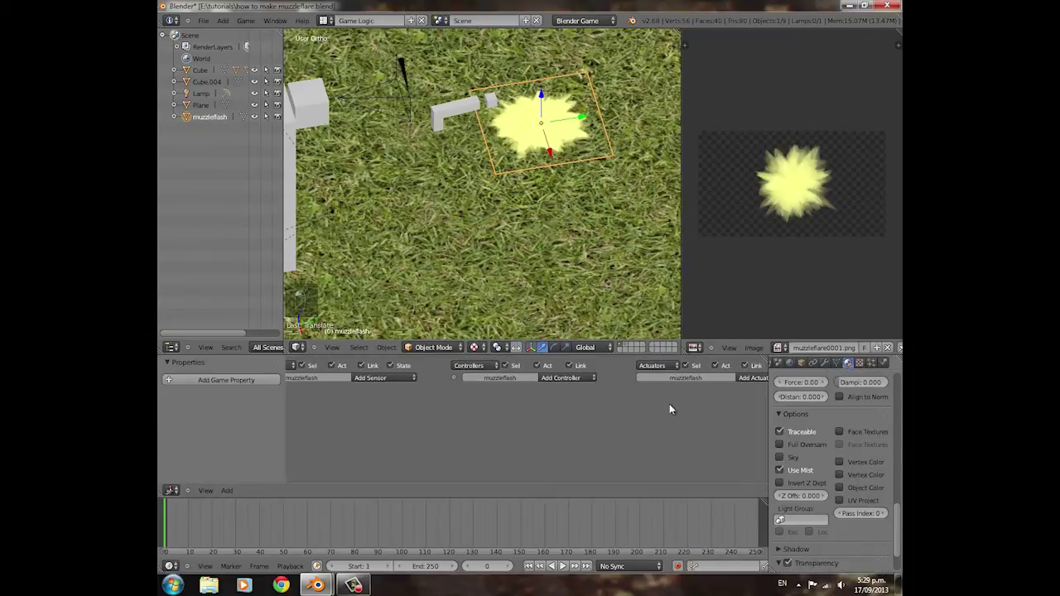
Step: Rotate the muzzleflash plane 90 degrees about the global X axis so it stands upright in front of the gun
{"action": "scroll", "coordinate": [531, 185], "scroll_direction": "down", "scroll_amount": 3}
{"action": "middle_click_drag", "start_coordinate": [517, 234], "coordinate": [550, 253], "text": "shift"}
{"action": "key", "text": "r"}
{"action": "key", "text": "x"}
{"action": "key", "text": "9"}
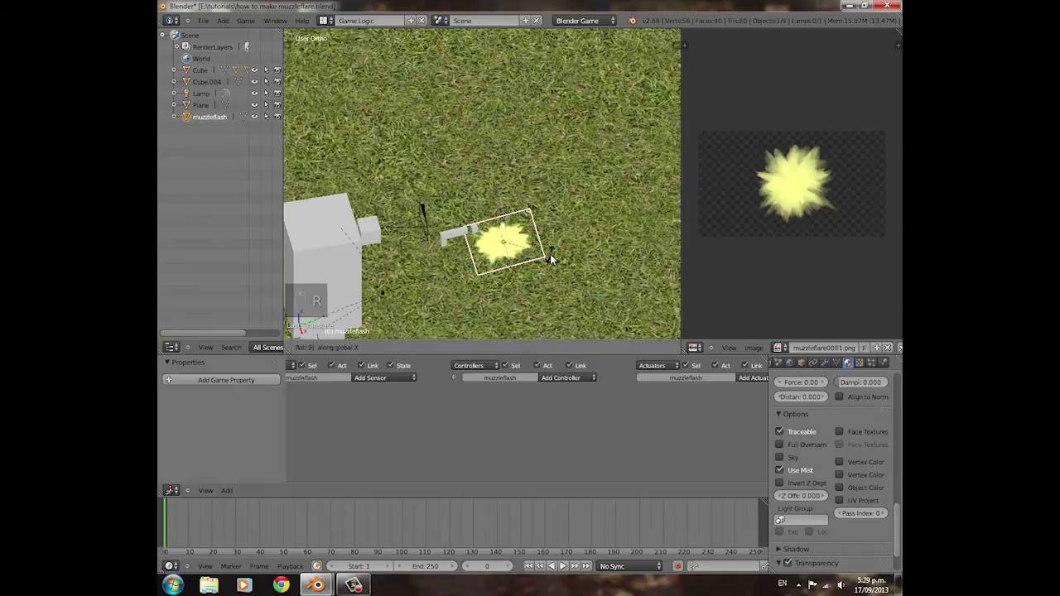
{"action": "key", "text": "0"}
{"action": "key", "text": "Return"}
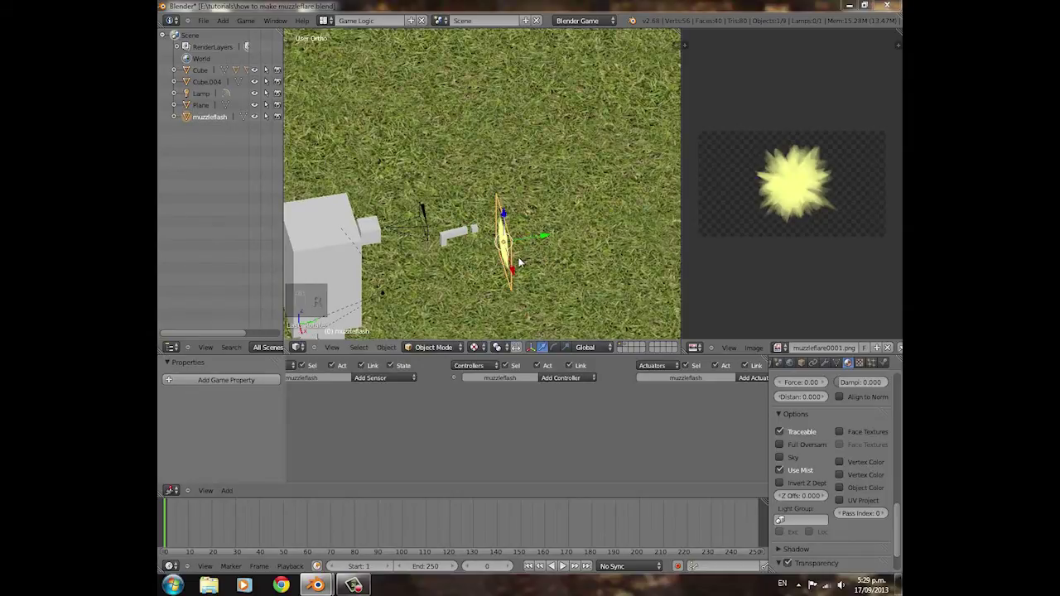
Step: Move the upright flash plane back along Y and up along Z onto the gun's muzzle
{"action": "key", "text": "g"}
{"action": "key", "text": "g"}
{"action": "key", "text": "z"}
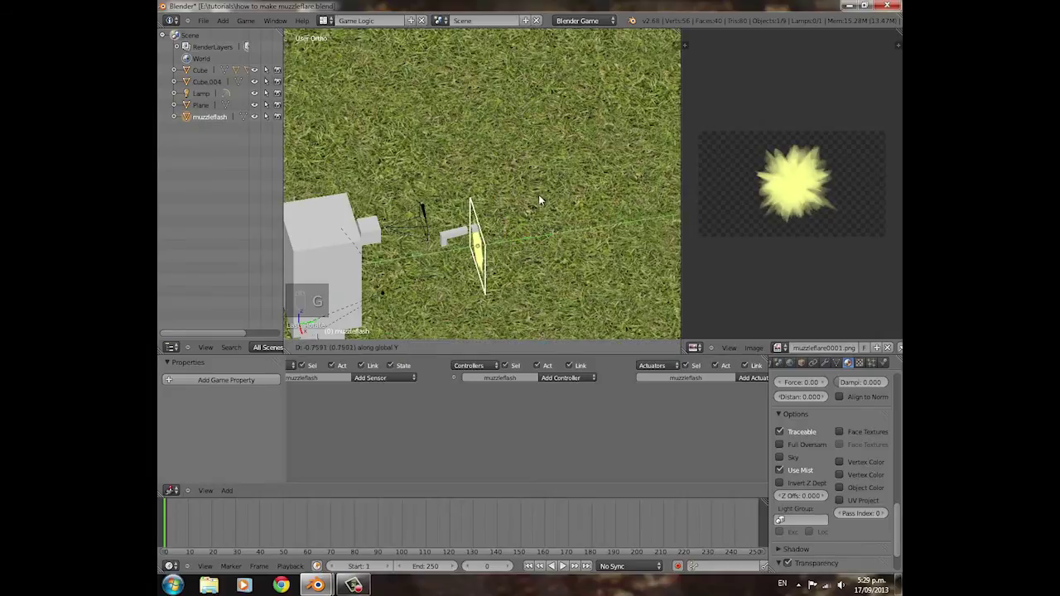
{"action": "left_click", "coordinate": [534, 174]}
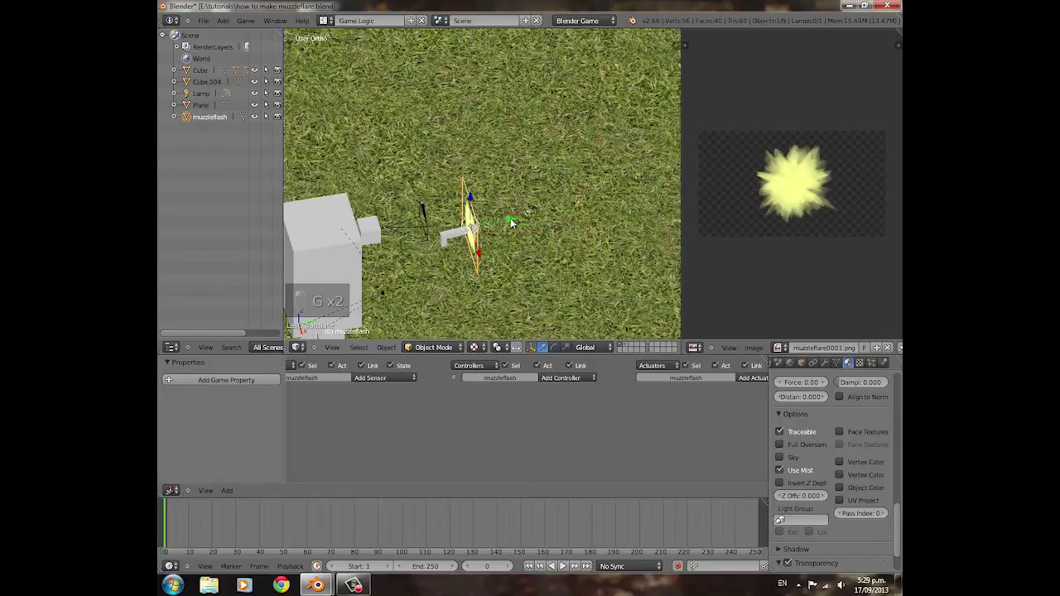
Step: Nudge the muzzleflash plane back along Y, sideways along X and up along Z toward the gun barrel
{"action": "left_click_drag", "start_coordinate": [510, 220], "coordinate": [504, 219]}
{"action": "left_click", "coordinate": [503, 219]}
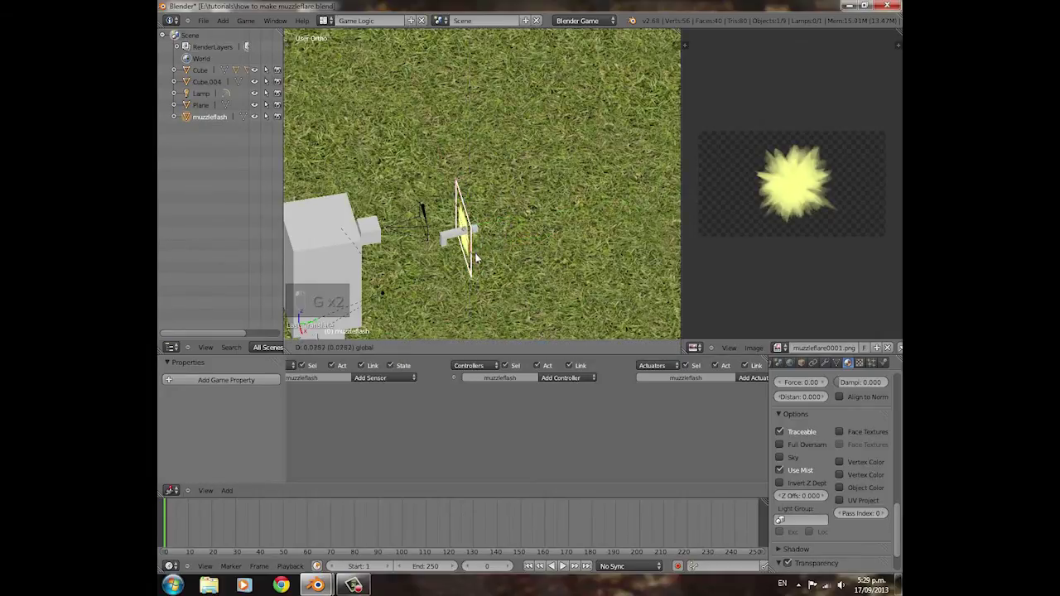
{"action": "left_click_drag", "start_coordinate": [476, 254], "coordinate": [478, 261]}
{"action": "left_click_drag", "start_coordinate": [464, 208], "coordinate": [464, 198]}
{"action": "scroll", "coordinate": [531, 241], "scroll_direction": "up", "scroll_amount": 3}
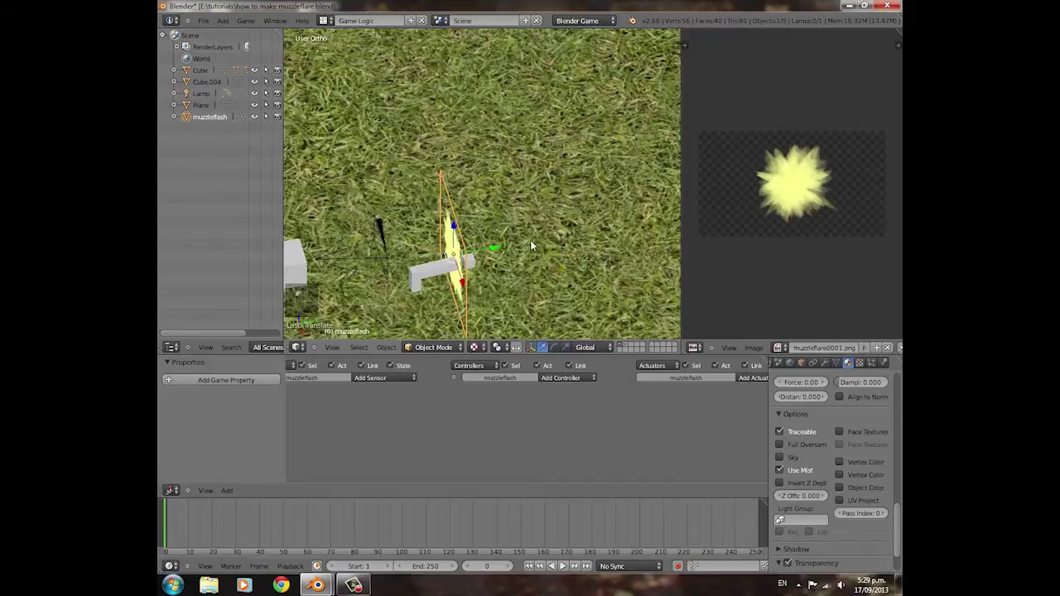
Step: Shift the muzzleflash plane along X and slightly up along Z so it is centred on the gun barrel
{"action": "middle_click_drag", "start_coordinate": [531, 245], "coordinate": [443, 254]}
{"action": "right_click", "coordinate": [372, 222]}
{"action": "right_click", "coordinate": [336, 212]}
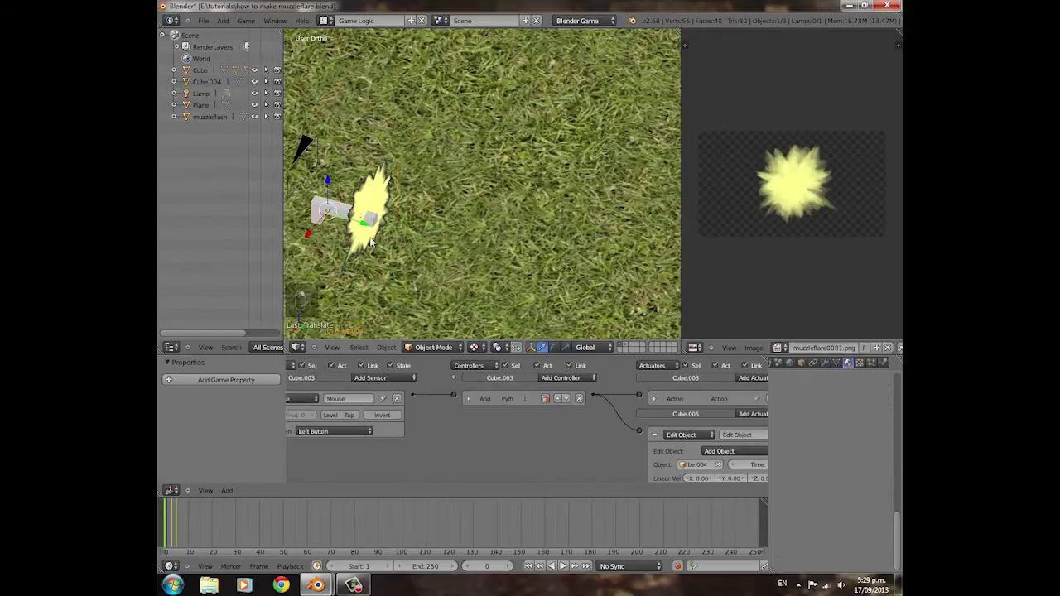
{"action": "middle_click_drag", "start_coordinate": [371, 239], "coordinate": [603, 243]}
{"action": "right_click", "coordinate": [426, 220]}
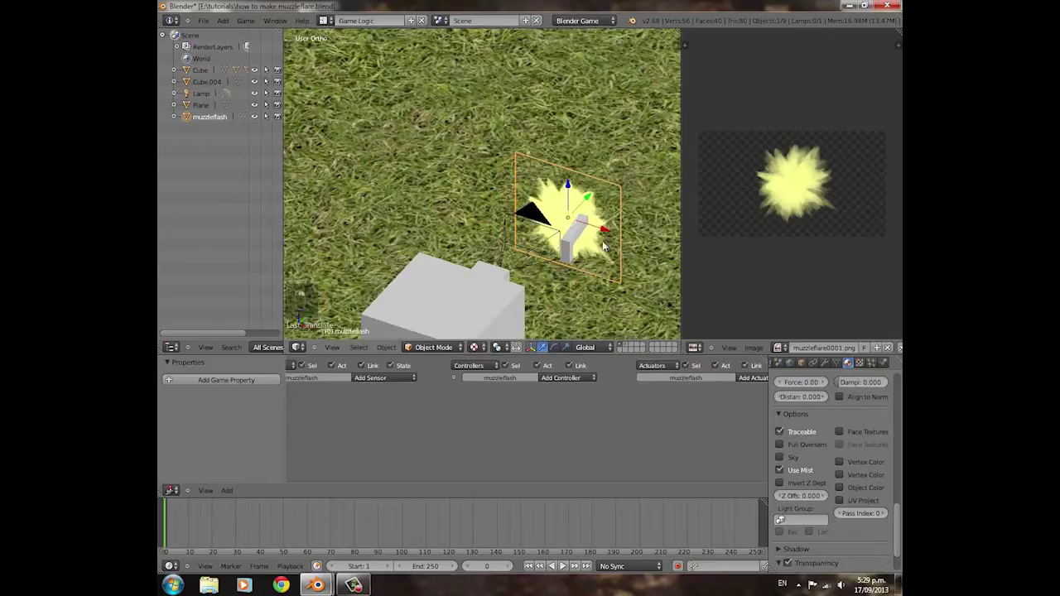
{"action": "left_click_drag", "start_coordinate": [605, 230], "coordinate": [617, 229]}
{"action": "left_click_drag", "start_coordinate": [587, 190], "coordinate": [587, 189]}
{"action": "left_click_drag", "start_coordinate": [615, 228], "coordinate": [618, 231]}
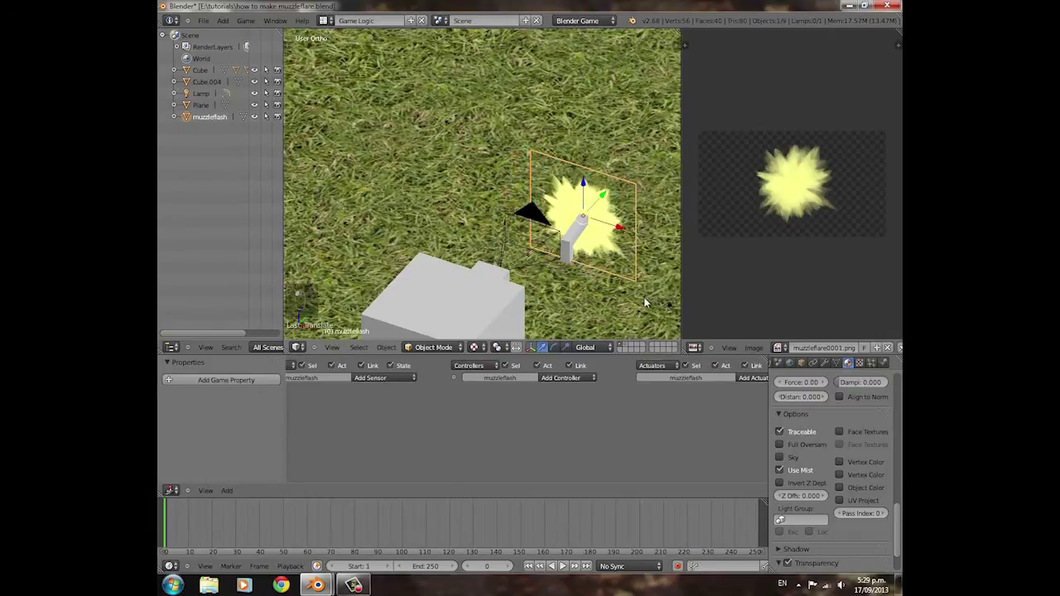
Step: Scale the muzzleflash plane down to suit the gun in the camera view and test-run the game
{"action": "key", "text": "s"}
{"action": "left_click", "coordinate": [602, 263]}
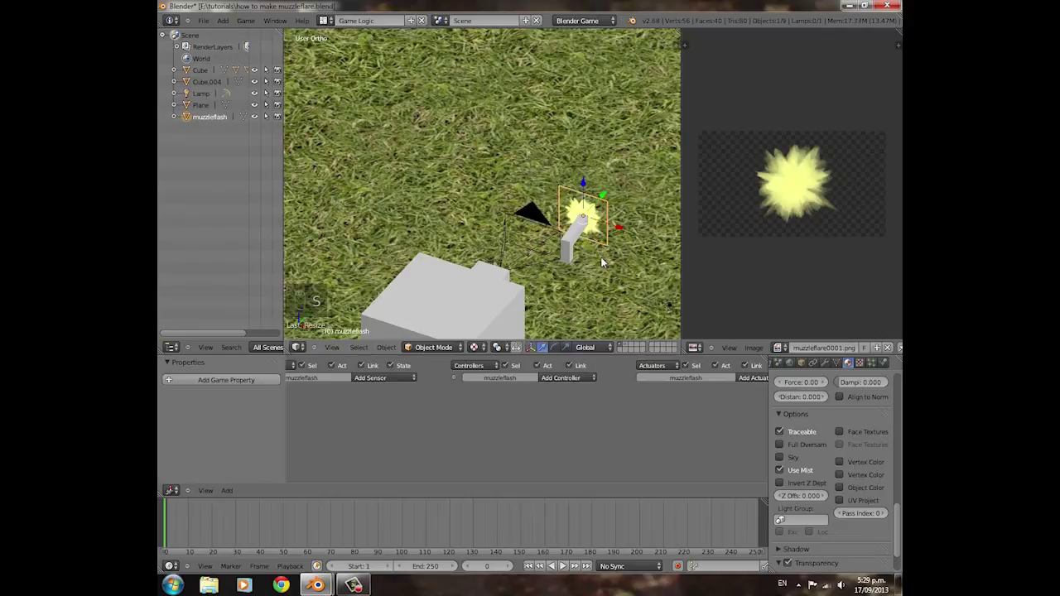
{"action": "key", "text": "KP_0"}
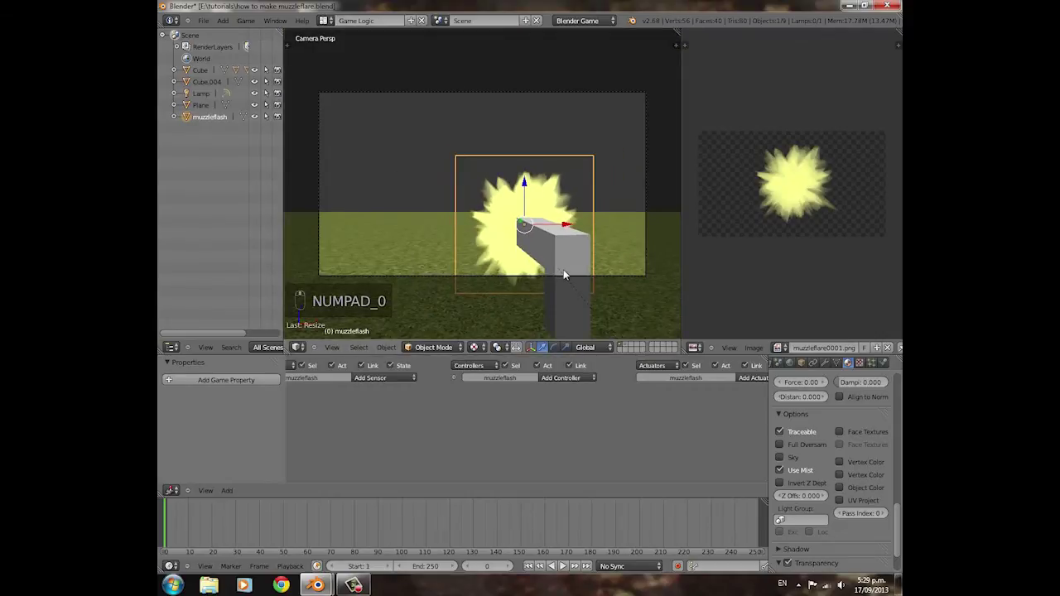
{"action": "key", "text": "s"}
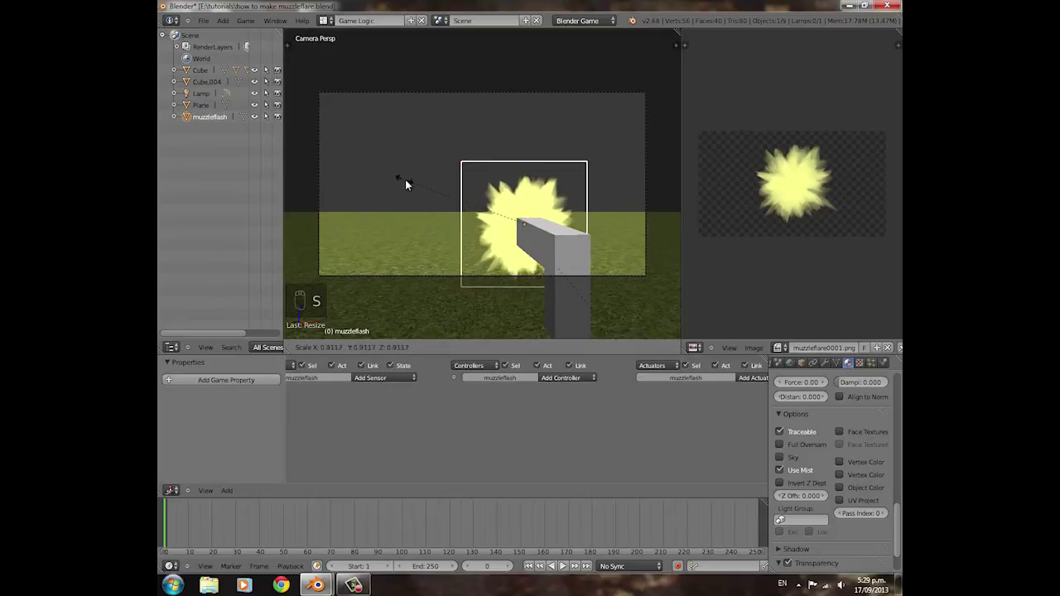
{"action": "left_click", "coordinate": [450, 196]}
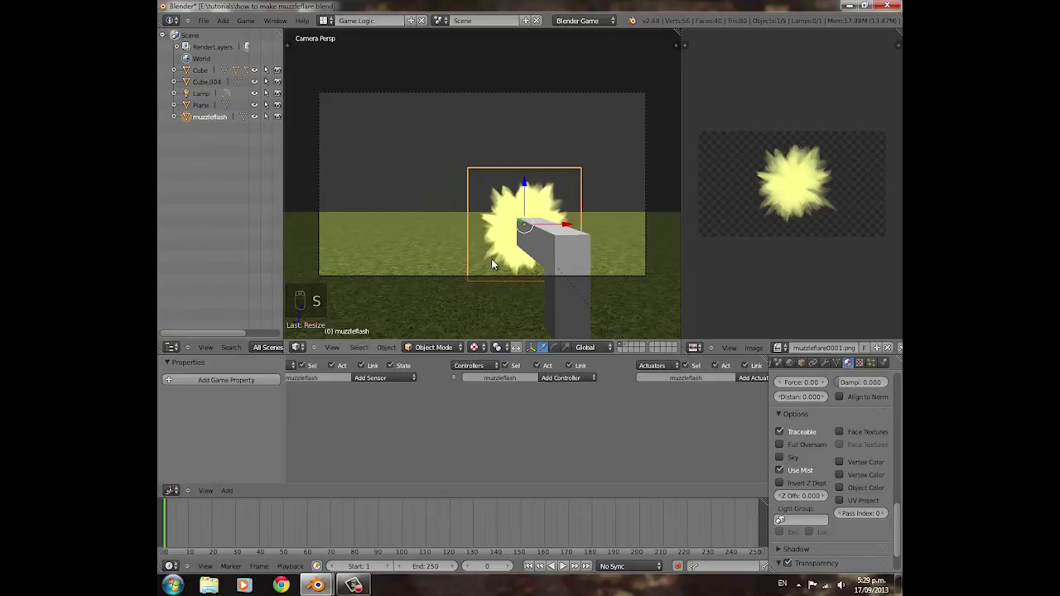
{"action": "key", "text": "p"}
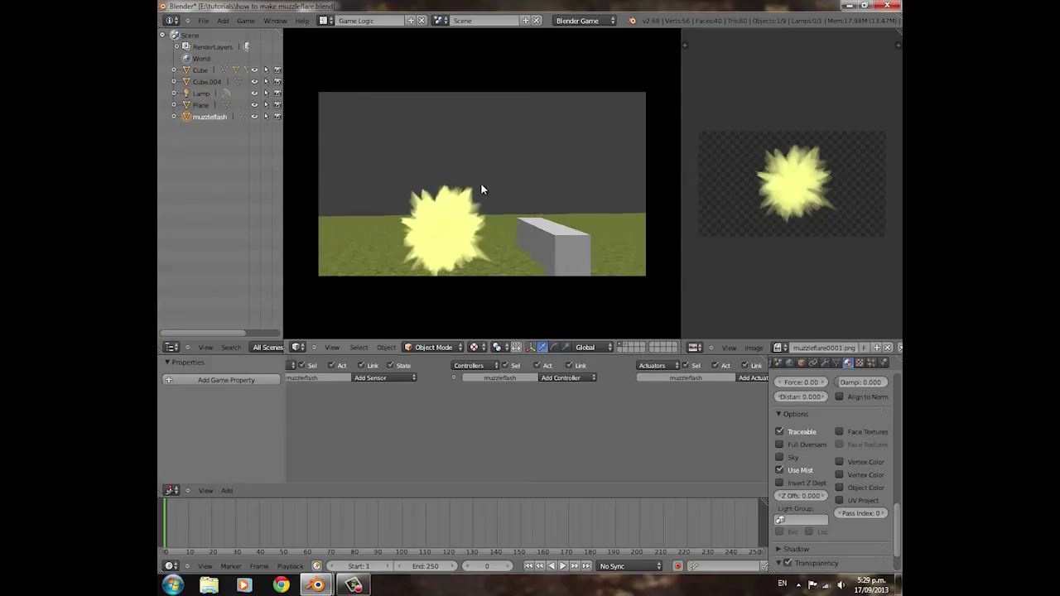
{"action": "key", "text": "Escape"}
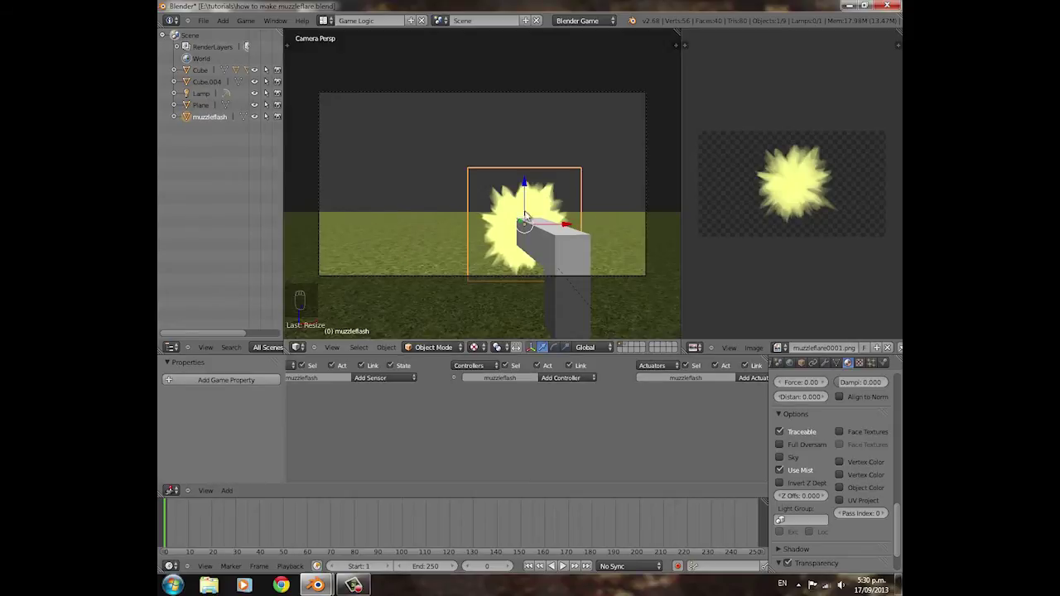
Step: Parent the muzzleflash plane to the gun with the gun as the active object
{"action": "middle_click_drag", "start_coordinate": [468, 212], "coordinate": [575, 242]}
{"action": "scroll", "coordinate": [575, 242], "scroll_direction": "down", "scroll_amount": 8}
{"action": "middle_click_drag", "start_coordinate": [527, 193], "coordinate": [421, 197], "text": "shift"}
{"action": "scroll", "coordinate": [487, 197], "scroll_direction": "up", "scroll_amount": 1}
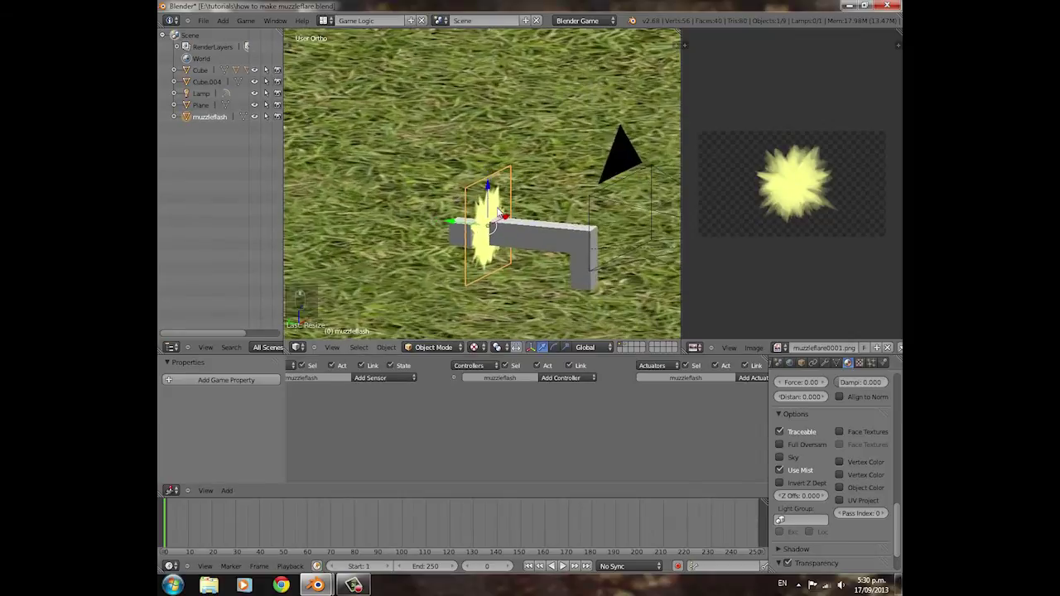
{"action": "right_click", "coordinate": [552, 238], "text": "shift"}
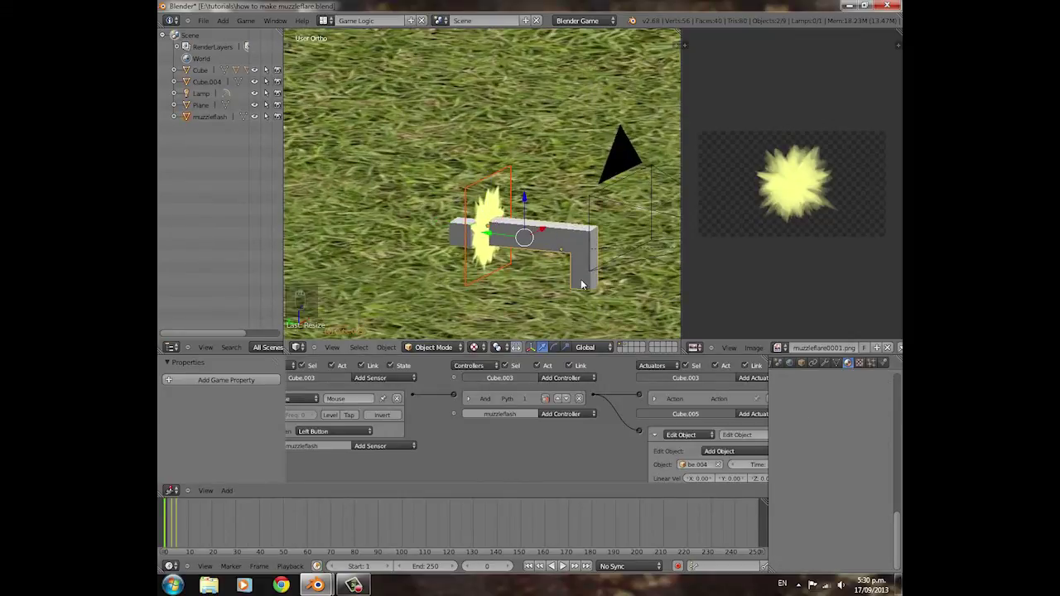
{"action": "key", "text": "n"}
{"action": "scroll", "coordinate": [588, 281], "scroll_direction": "down", "scroll_amount": 3}
{"action": "key", "text": "n"}
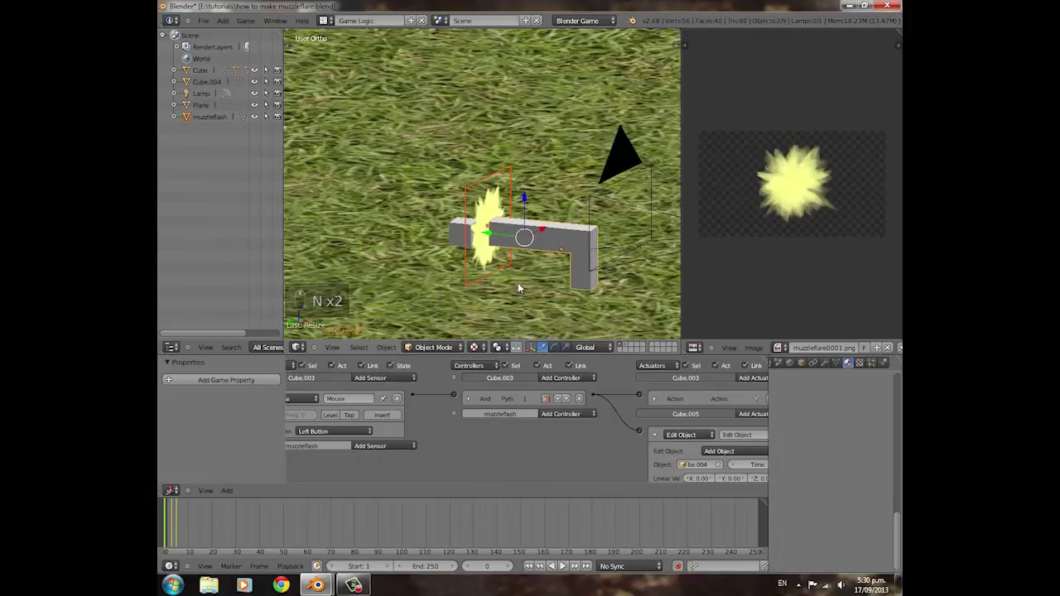
{"action": "key", "text": "ctrl+p"}
{"action": "left_click", "coordinate": [530, 238]}
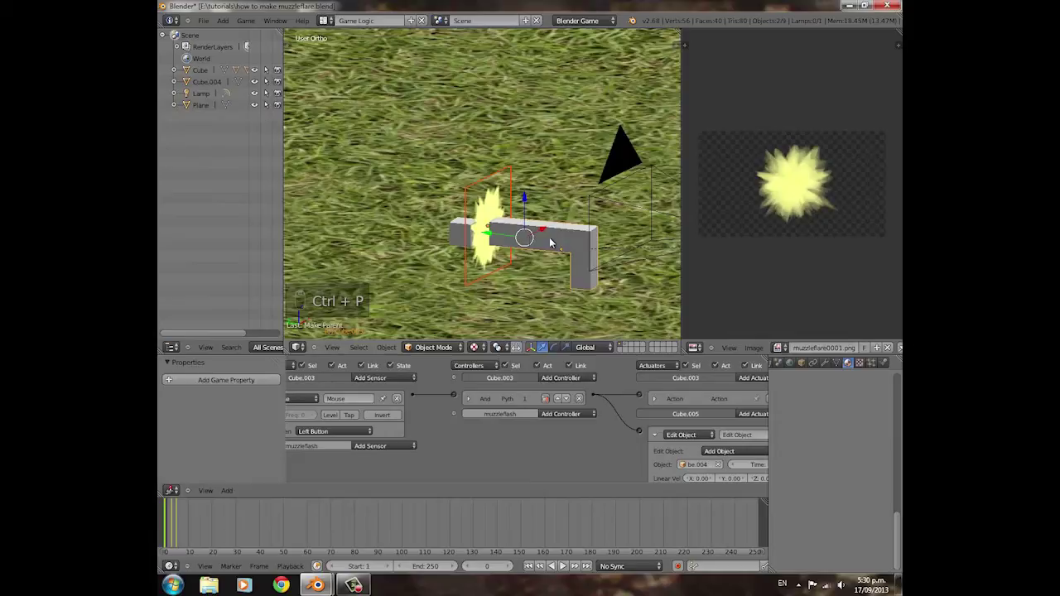
Step: Select only the gun and apply its object transform
{"action": "right_click", "coordinate": [555, 234]}
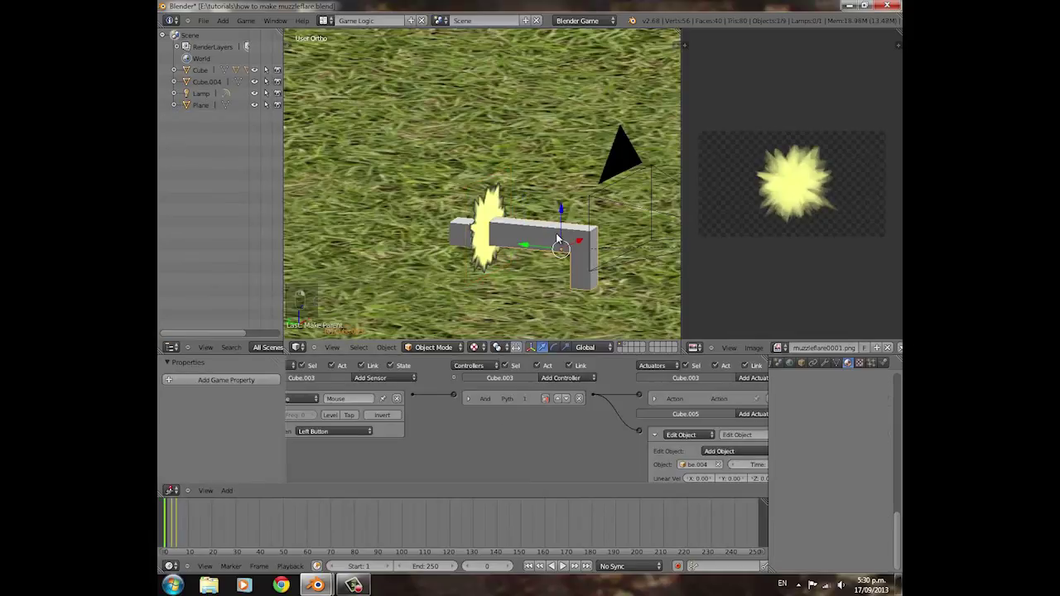
{"action": "key", "text": "ctrl+a"}
{"action": "left_click", "coordinate": [552, 258]}
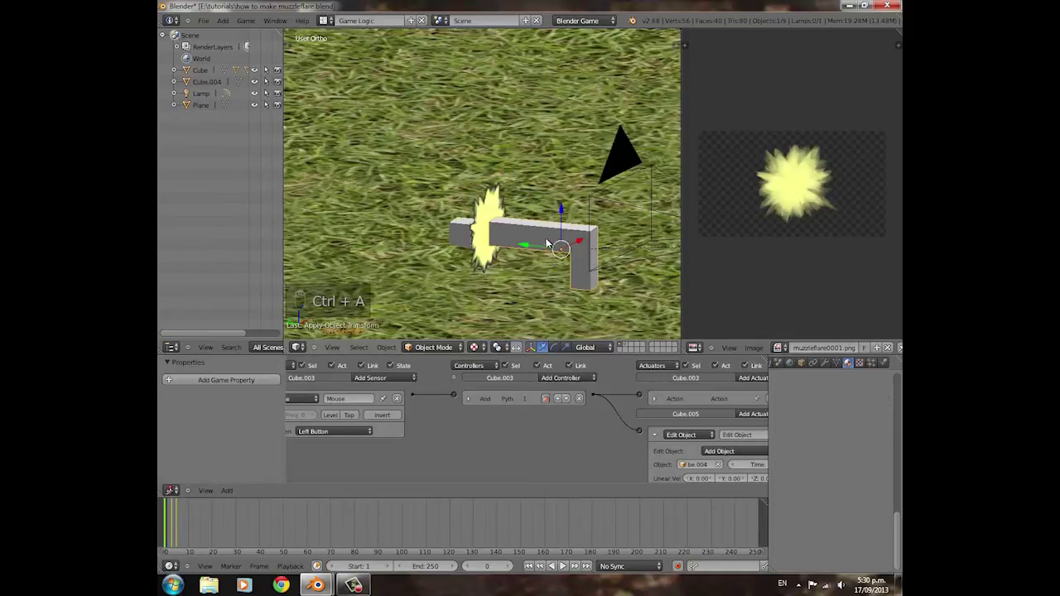
Step: Run the game from the camera view and fire several shots to test the flash's parenting to the gun
{"action": "key", "text": "KP_0"}
{"action": "key", "text": "p"}
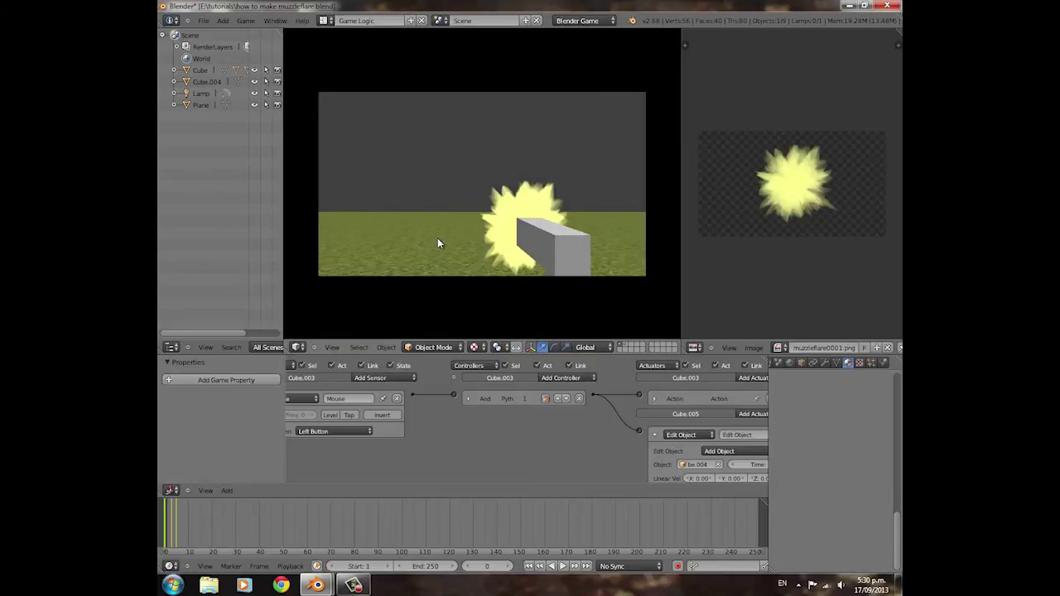
{"action": "left_click", "coordinate": [477, 186]}
{"action": "left_click", "coordinate": [454, 184]}
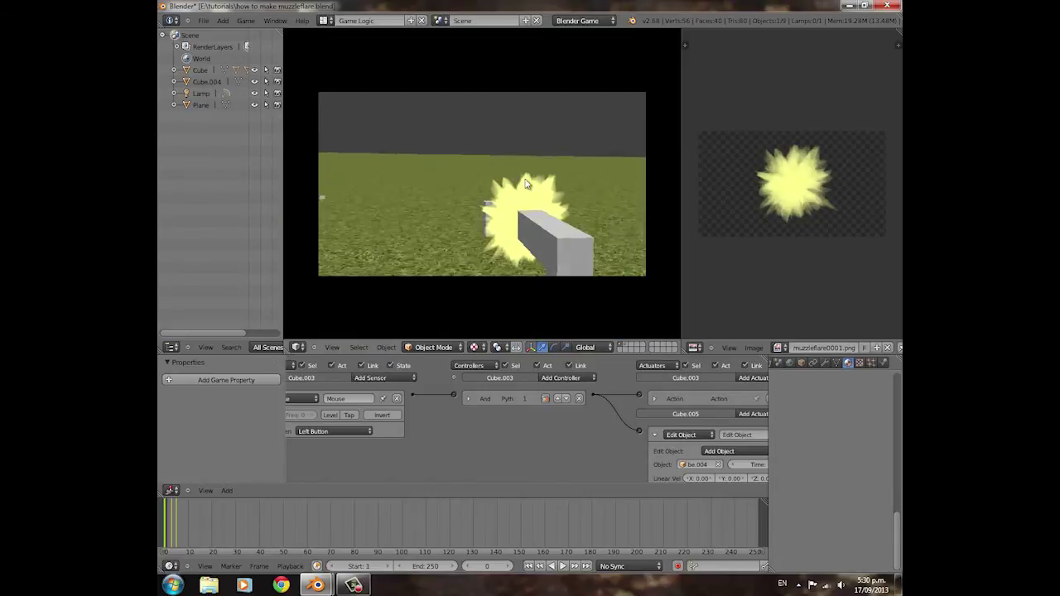
{"action": "left_click", "coordinate": [468, 189]}
{"action": "left_click", "coordinate": [481, 185]}
{"action": "left_click", "coordinate": [481, 186]}
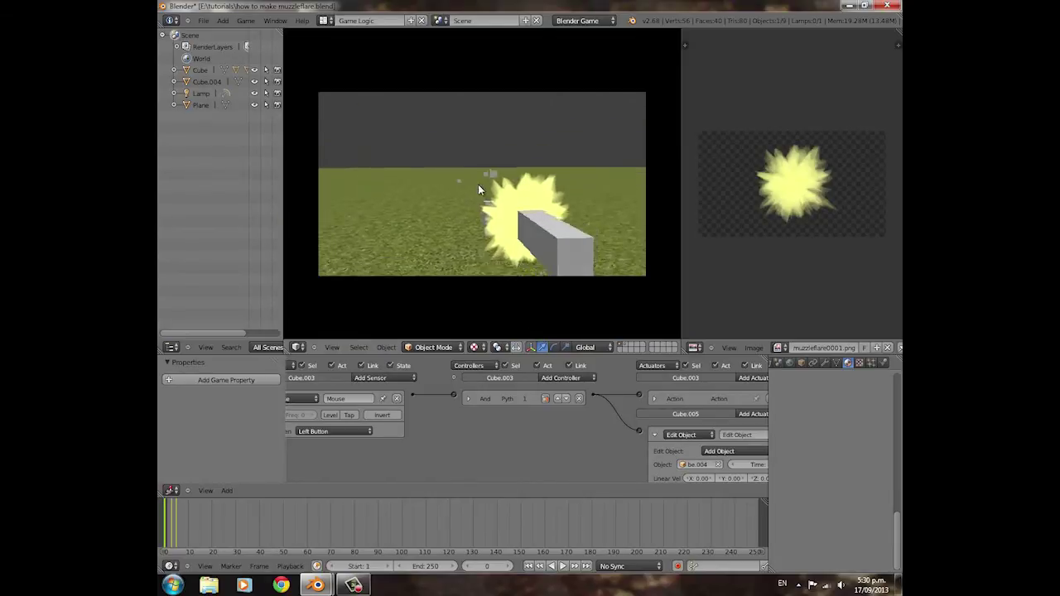
{"action": "key", "text": "Escape"}
Step: Reselect the muzzleflash plane and fine-tune its position along X and slightly down along Z in the camera view
{"action": "right_click", "coordinate": [559, 220]}
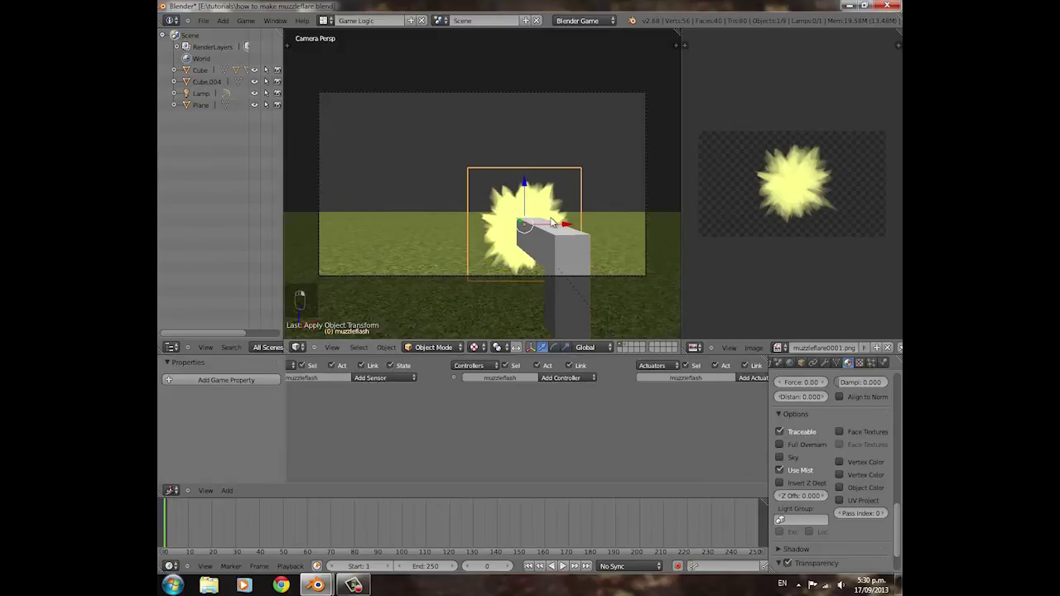
{"action": "left_click_drag", "start_coordinate": [571, 221], "coordinate": [575, 222]}
{"action": "left_click_drag", "start_coordinate": [535, 180], "coordinate": [535, 186]}
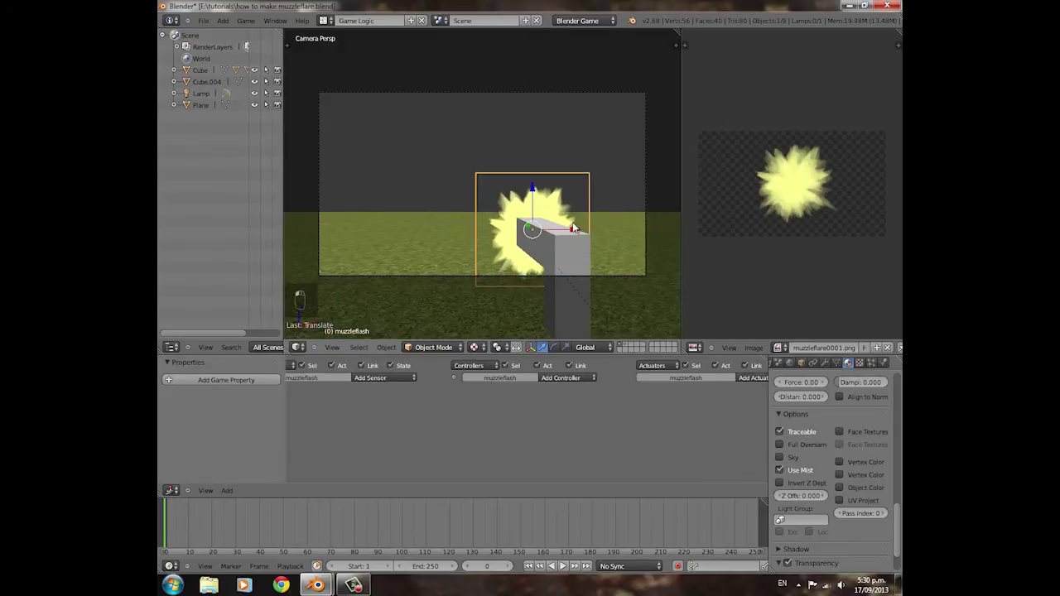
{"action": "left_click_drag", "start_coordinate": [572, 228], "coordinate": [568, 228]}
{"action": "left_click", "coordinate": [566, 229]}
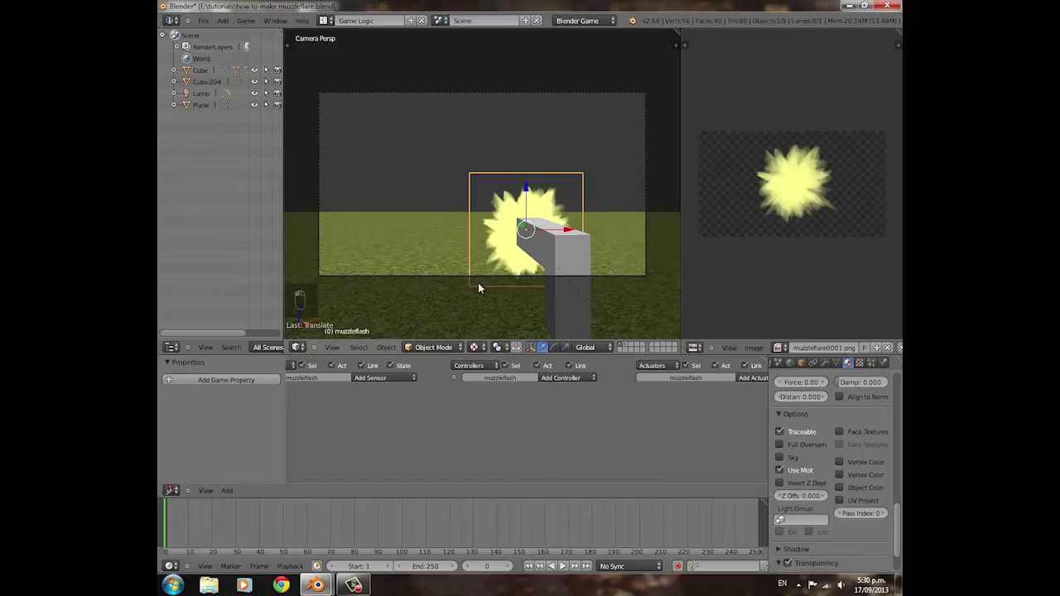
Step: Select the gun and examine its mouse sensor and the logic bricks that fire it
{"action": "right_click", "coordinate": [540, 241]}
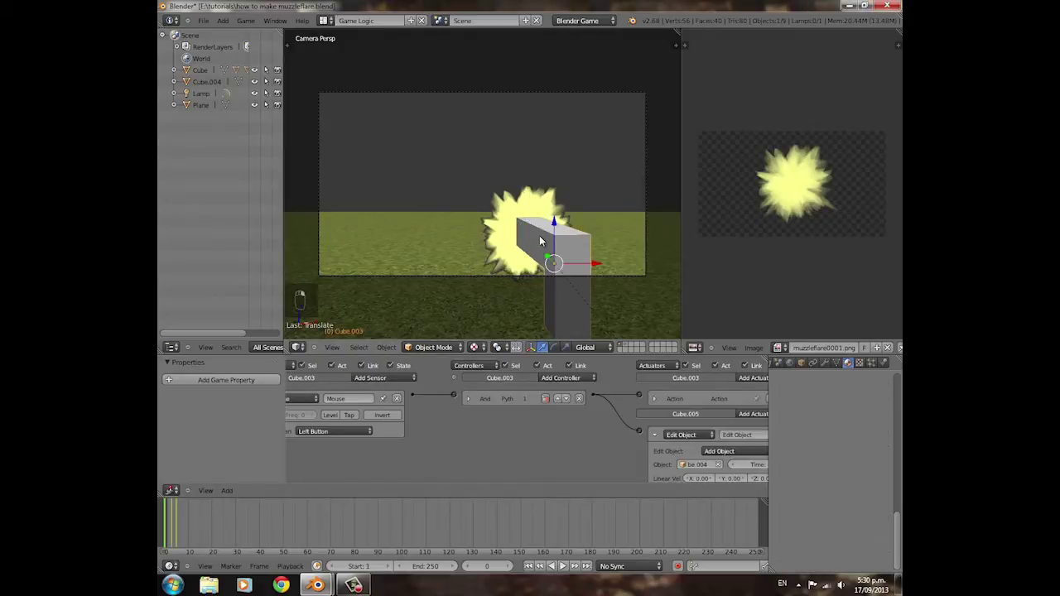
{"action": "middle_click_drag", "start_coordinate": [497, 347], "coordinate": [430, 471]}
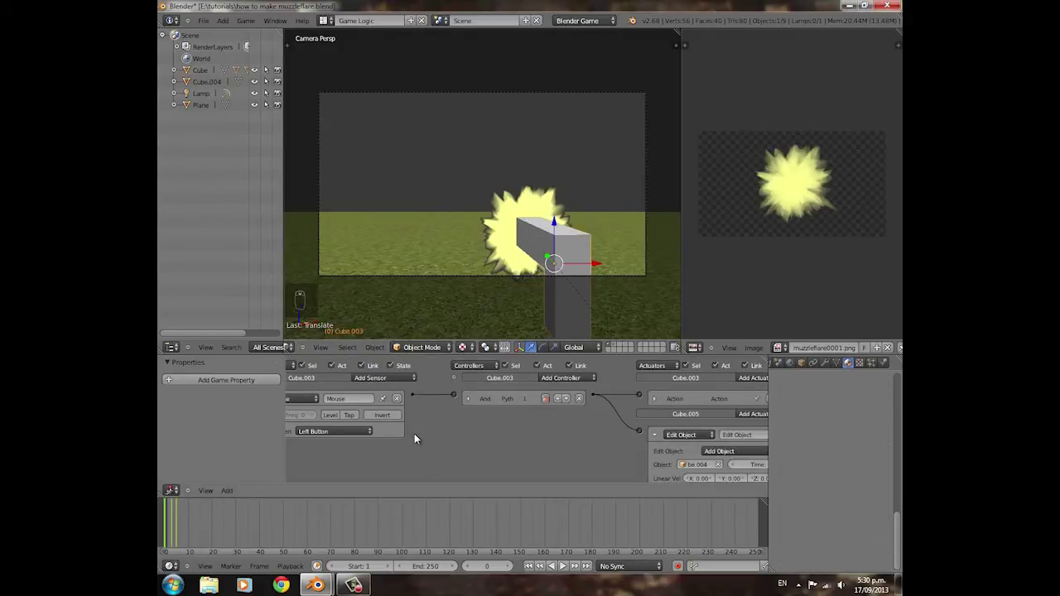
{"action": "middle_click_drag", "start_coordinate": [414, 433], "coordinate": [615, 438]}
{"action": "scroll", "coordinate": [558, 315], "scroll_direction": "up", "scroll_amount": 4}
Step: Show the logic of muzzleflash and the gun together, add two Visibility actuators to muzzleflash, and turn off Visible on the second
{"action": "right_click", "coordinate": [550, 240]}
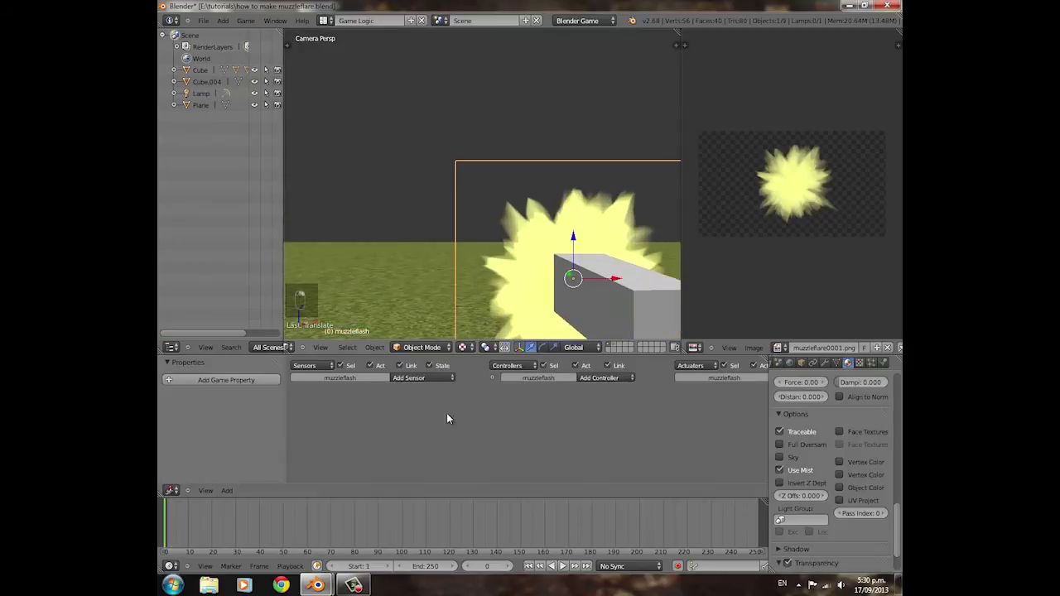
{"action": "left_click", "coordinate": [414, 377]}
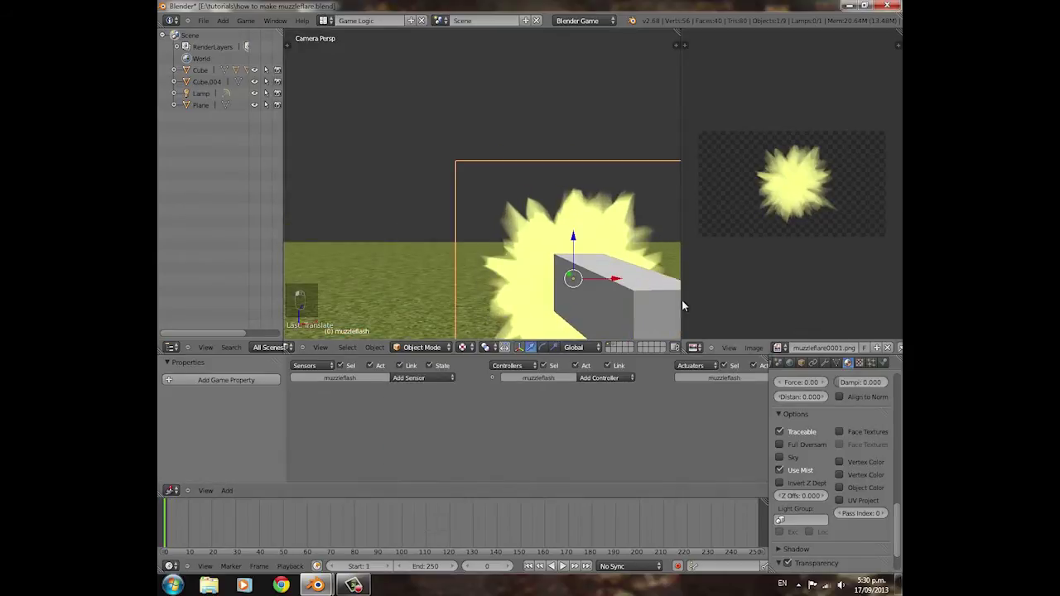
{"action": "scroll", "coordinate": [540, 266], "scroll_direction": "down", "scroll_amount": 4}
{"action": "right_click", "coordinate": [566, 243], "text": "shift"}
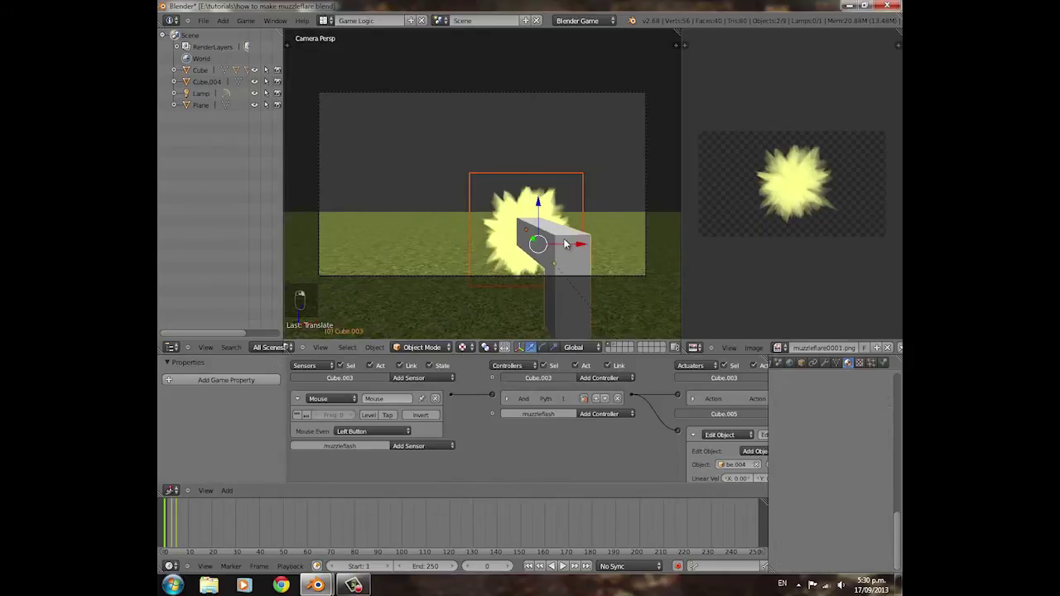
{"action": "middle_click_drag", "start_coordinate": [489, 412], "coordinate": [419, 377]}
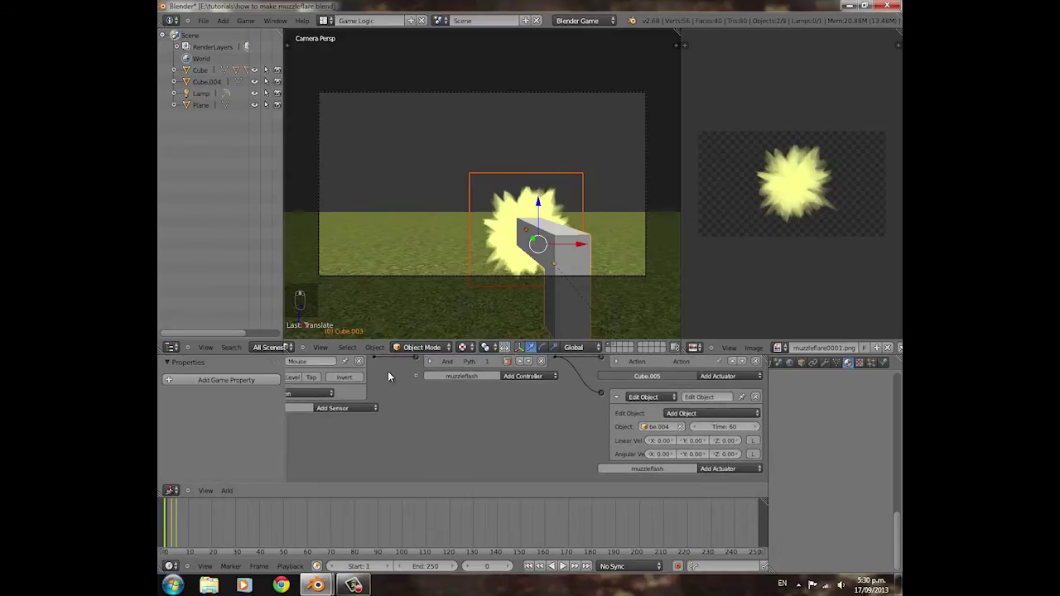
{"action": "left_click", "coordinate": [712, 469]}
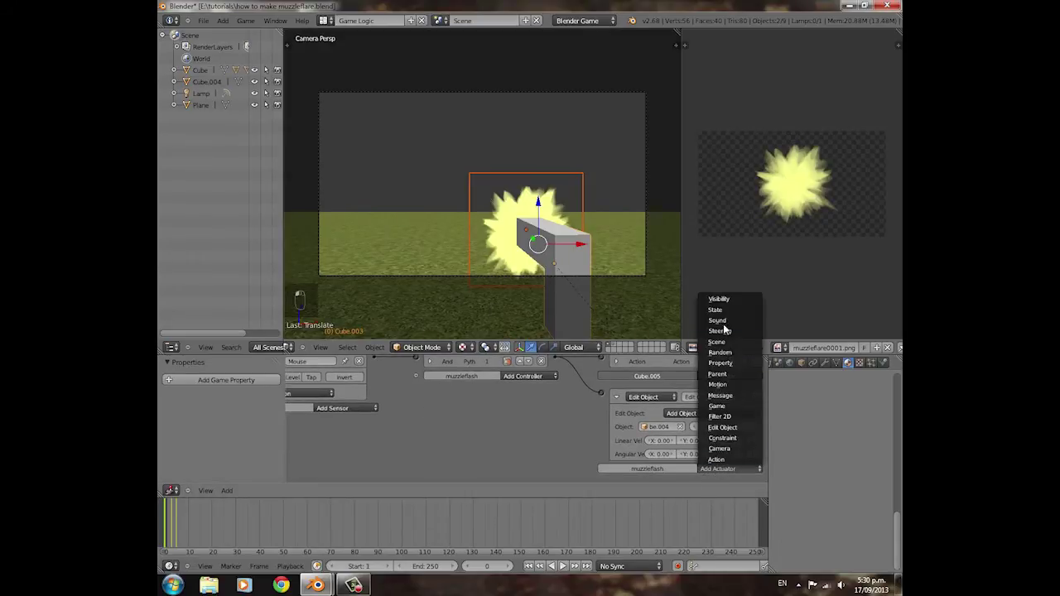
{"action": "left_click", "coordinate": [718, 300]}
{"action": "left_click", "coordinate": [718, 469]}
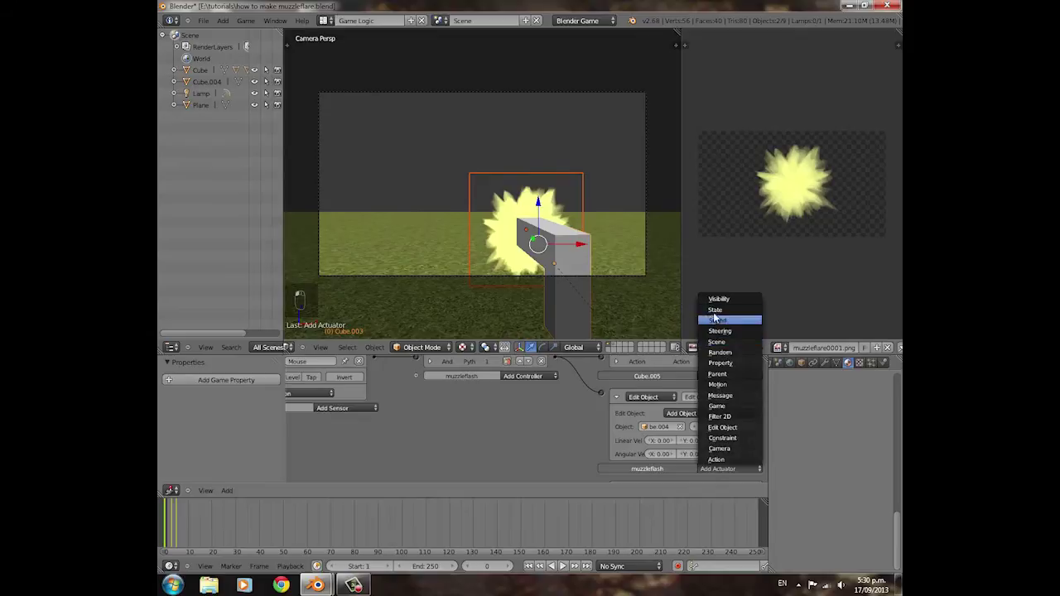
{"action": "left_click", "coordinate": [718, 300]}
{"action": "middle_click_drag", "start_coordinate": [544, 449], "coordinate": [549, 398]}
{"action": "scroll", "coordinate": [569, 436], "scroll_direction": "down", "scroll_amount": 3}
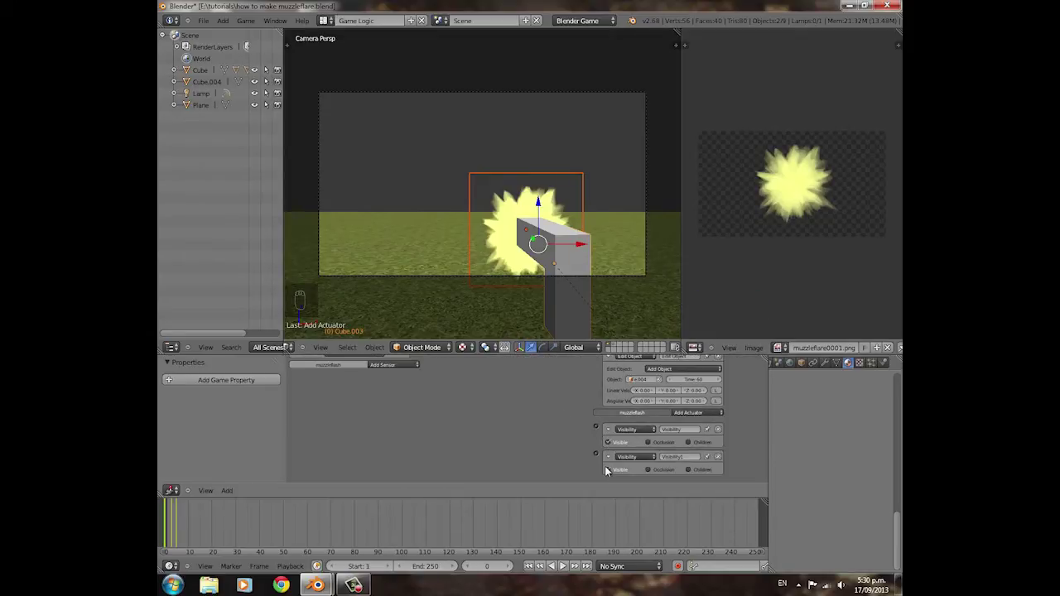
Step: Connect the gun's And controller to muzzleflash's first Visibility actuator and enlarge the logic editor area
{"action": "scroll", "coordinate": [572, 456], "scroll_direction": "up", "scroll_amount": 2}
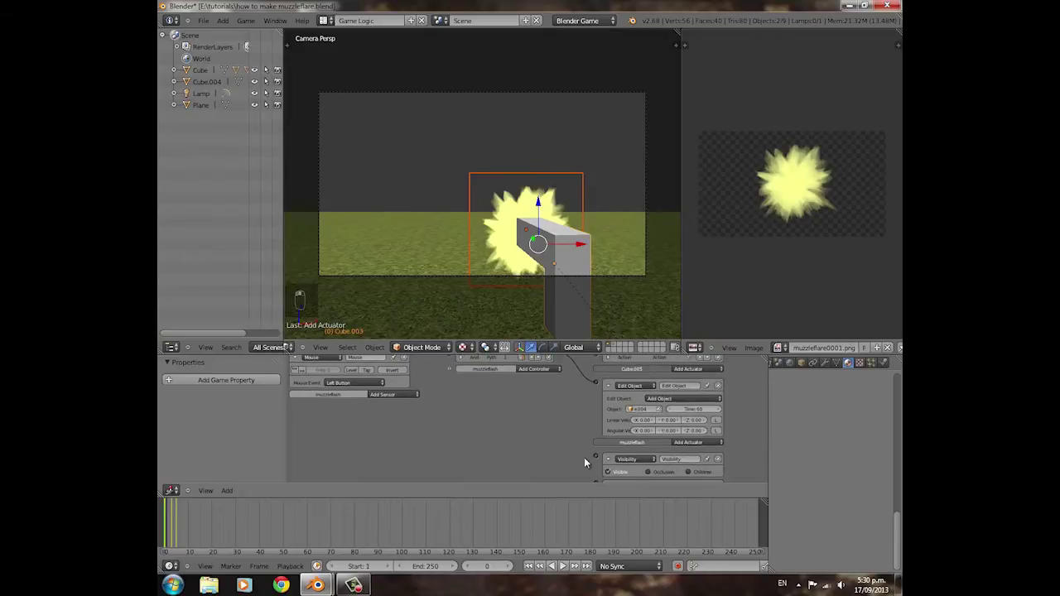
{"action": "middle_click_drag", "start_coordinate": [584, 458], "coordinate": [559, 449], "text": "ctrl"}
{"action": "left_click_drag", "start_coordinate": [506, 362], "coordinate": [532, 443]}
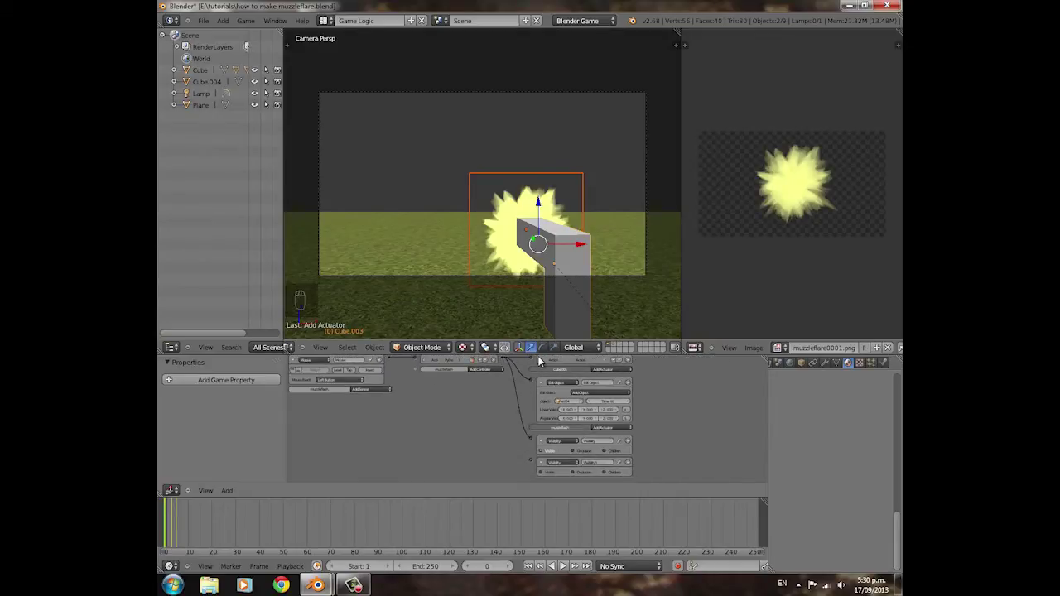
{"action": "left_click_drag", "start_coordinate": [539, 352], "coordinate": [537, 157]}
{"action": "scroll", "coordinate": [529, 323], "scroll_direction": "up", "scroll_amount": 3}
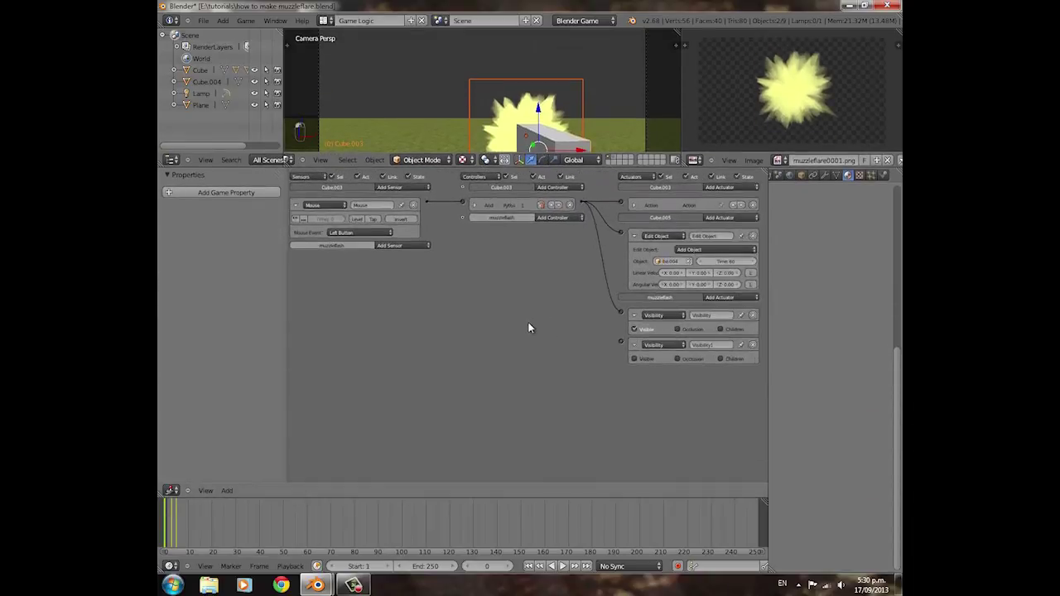
Step: Try linking the gun's And controller to muzzleflash's second Visibility actuator
{"action": "middle_click_drag", "start_coordinate": [529, 250], "coordinate": [563, 250]}
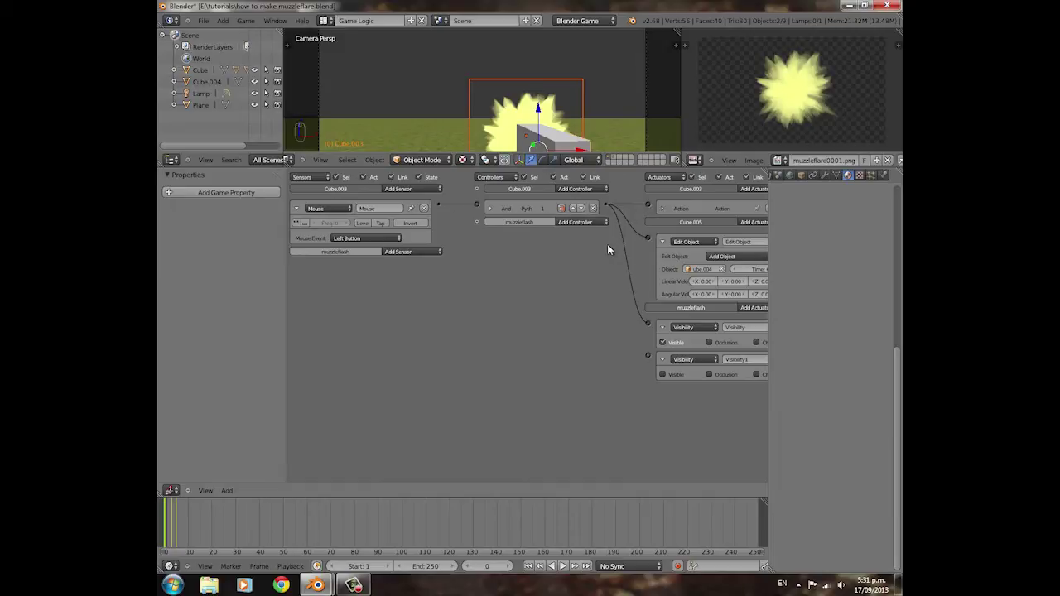
{"action": "left_click_drag", "start_coordinate": [607, 205], "coordinate": [647, 356]}
{"action": "middle_click_drag", "start_coordinate": [530, 343], "coordinate": [497, 343]}
{"action": "middle_click_drag", "start_coordinate": [549, 290], "coordinate": [565, 290]}
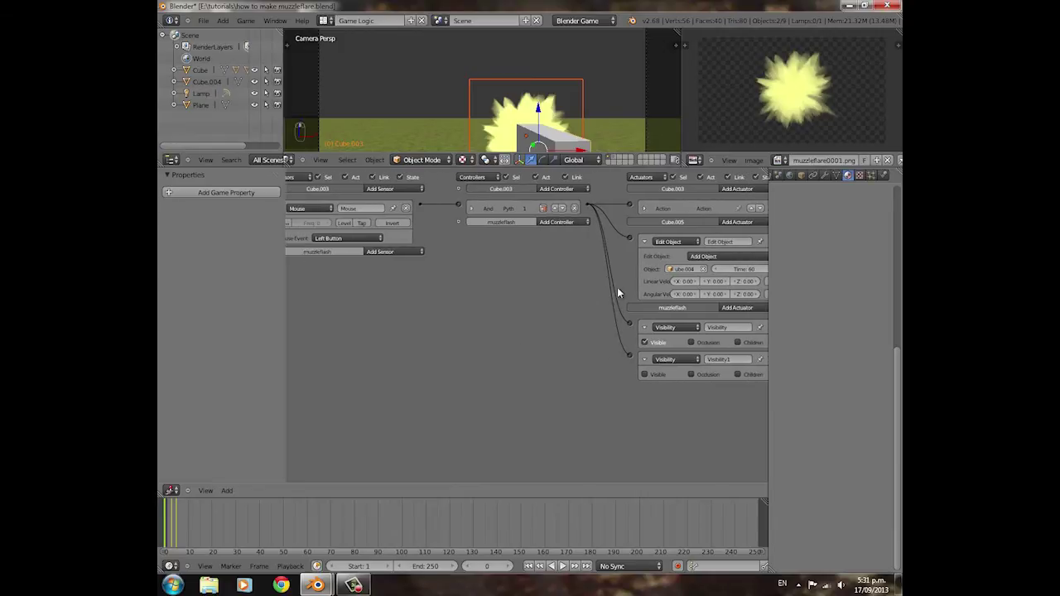
Step: Add a Nand controller to the gun and link its mouse sensor to it
{"action": "left_click", "coordinate": [563, 189]}
{"action": "left_click", "coordinate": [565, 216]}
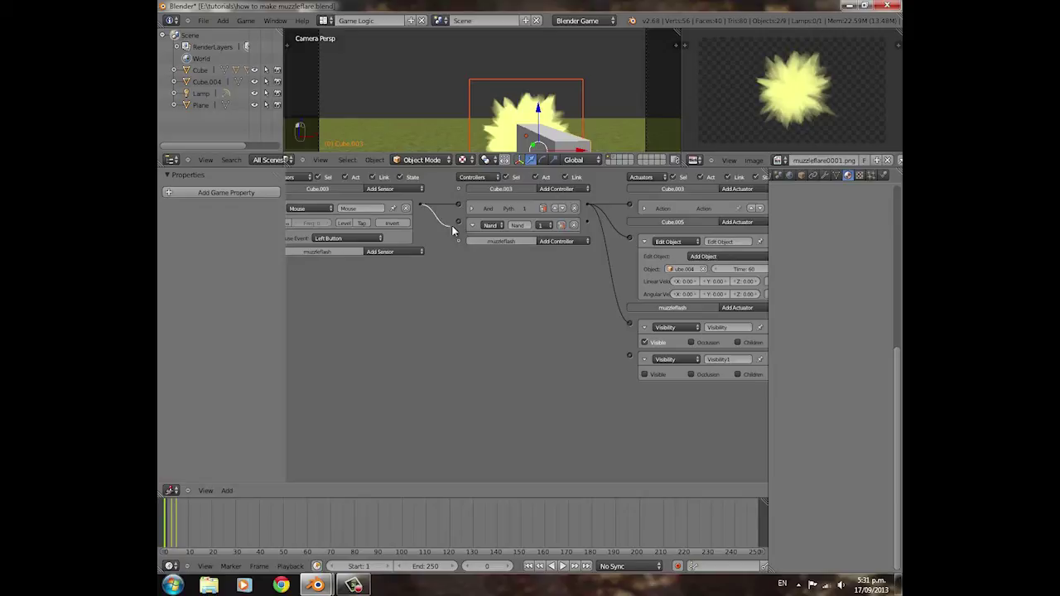
{"action": "middle_click_drag", "start_coordinate": [449, 248], "coordinate": [468, 248]}
{"action": "middle_click_drag", "start_coordinate": [367, 240], "coordinate": [335, 239]}
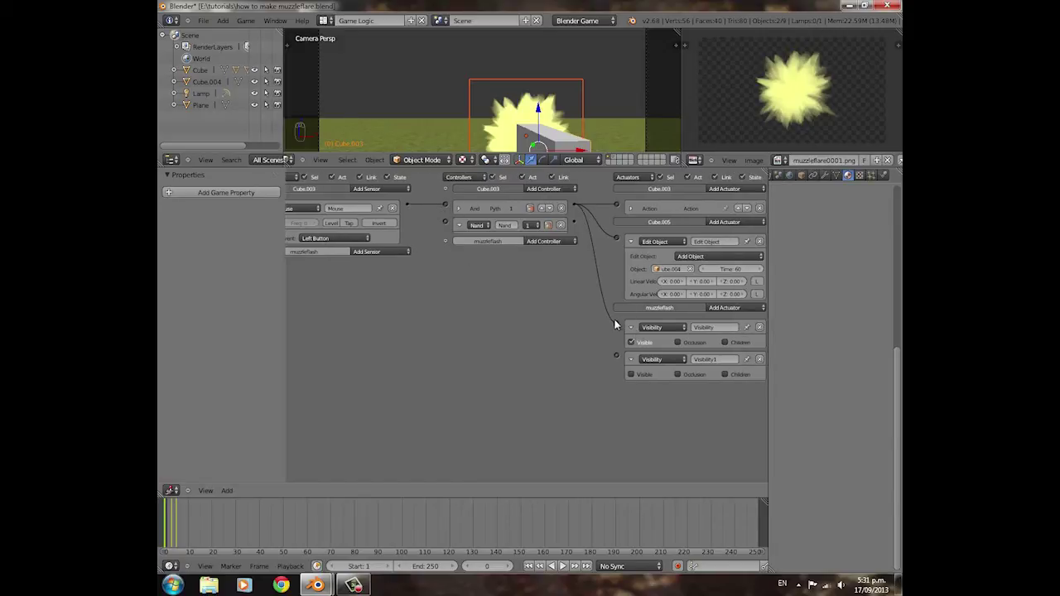
Step: Link the Nand controller to muzzleflash's second Visibility actuator and collapse both Visibility actuators
{"action": "left_click", "coordinate": [477, 225]}
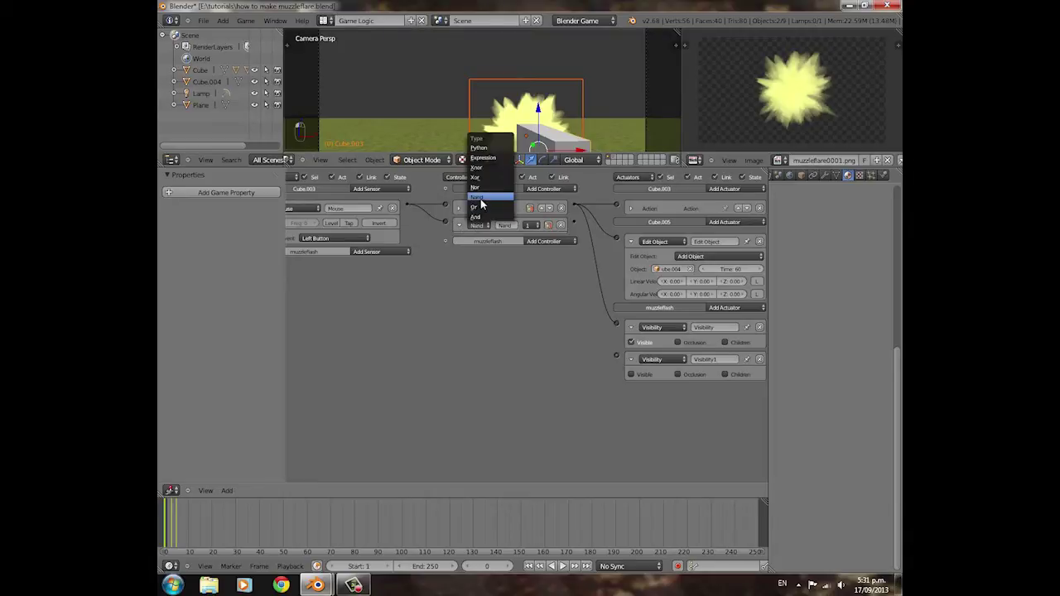
{"action": "left_click_drag", "start_coordinate": [574, 225], "coordinate": [617, 357]}
{"action": "left_click", "coordinate": [631, 359]}
{"action": "left_click", "coordinate": [629, 328]}
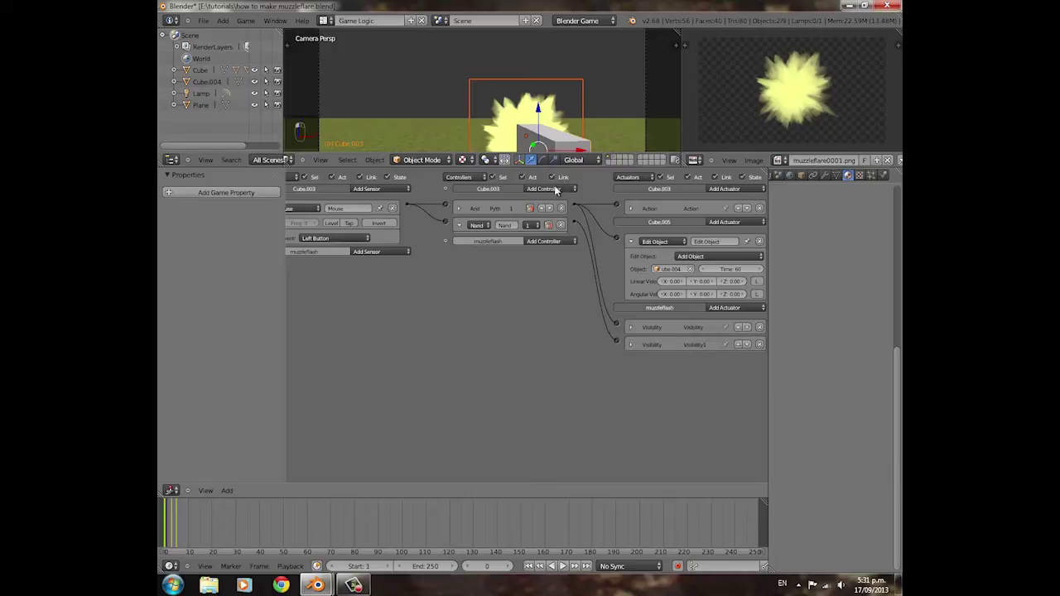
Step: Enable Tap on the gun's mouse sensor, enlarge the 3D view and test-fire the gun repeatedly in the running game
{"action": "middle_click_drag", "start_coordinate": [516, 294], "coordinate": [547, 294]}
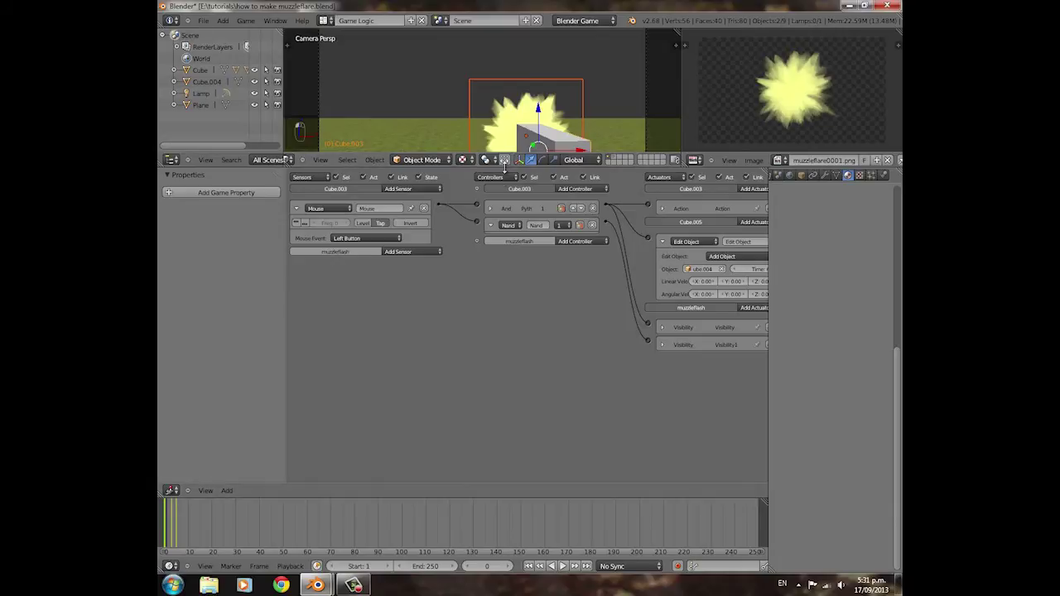
{"action": "left_click_drag", "start_coordinate": [504, 165], "coordinate": [503, 424]}
{"action": "key", "text": "p"}
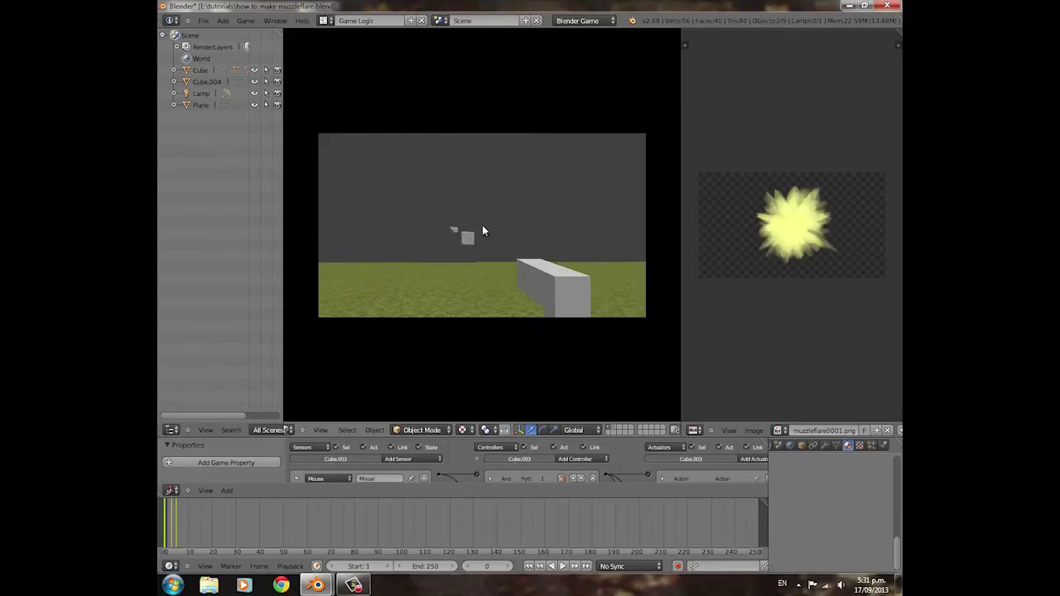
{"action": "left_click", "coordinate": [483, 226]}
{"action": "left_click", "coordinate": [483, 226]}
{"action": "left_click", "coordinate": [481, 224]}
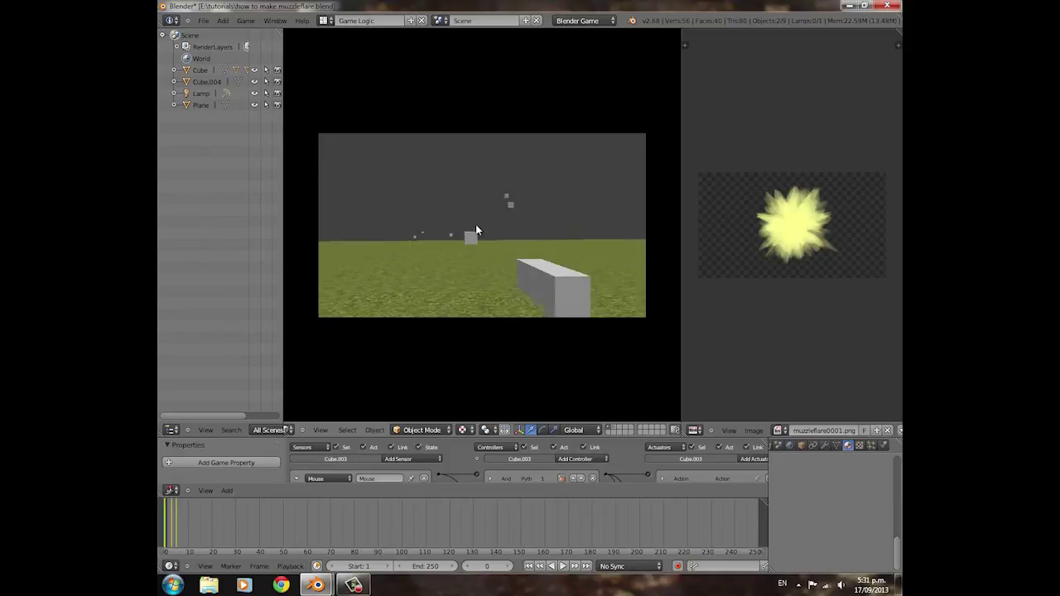
{"action": "left_click", "coordinate": [481, 230]}
{"action": "left_click", "coordinate": [480, 226]}
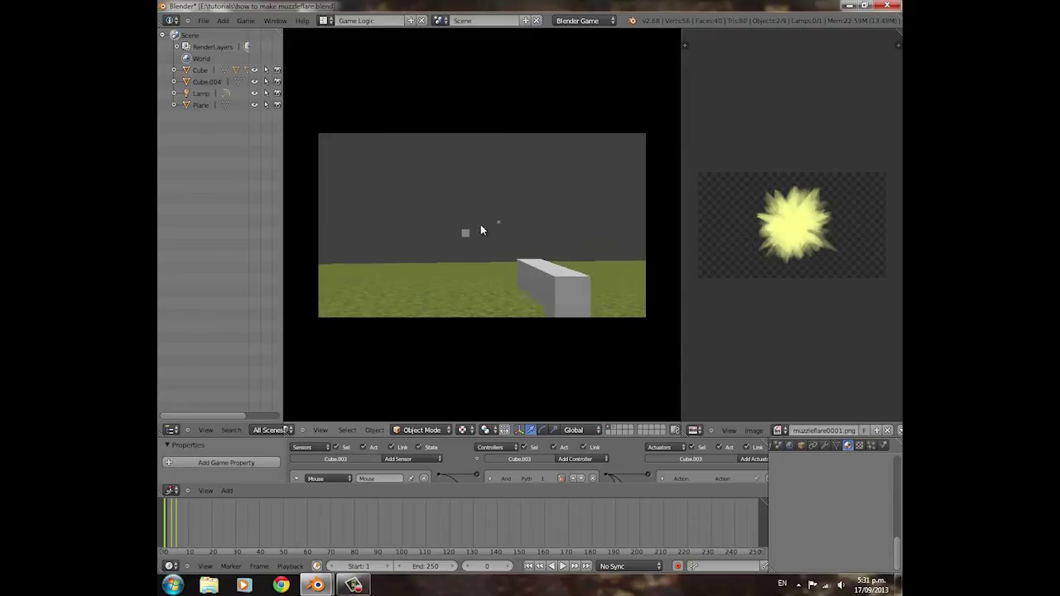
{"action": "left_click", "coordinate": [483, 225]}
{"action": "left_click", "coordinate": [481, 224]}
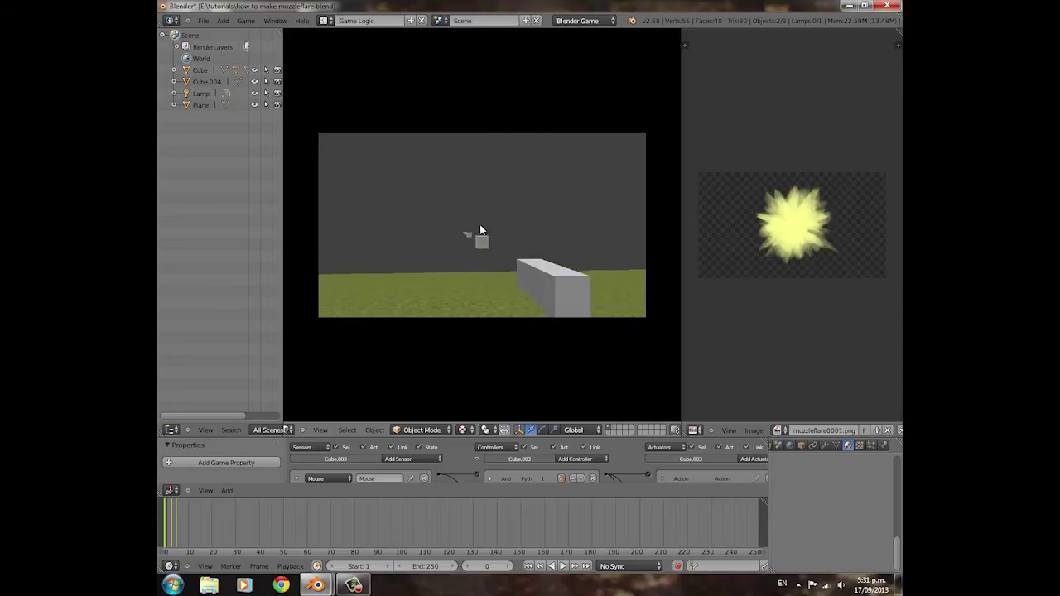
{"action": "key", "text": "Escape"}
Step: Reselect the gun, switch its mouse sensor from Tap to true level triggering, and collapse the Edit Object actuator and Nand controller
{"action": "scroll", "coordinate": [533, 265], "scroll_direction": "down", "scroll_amount": 2}
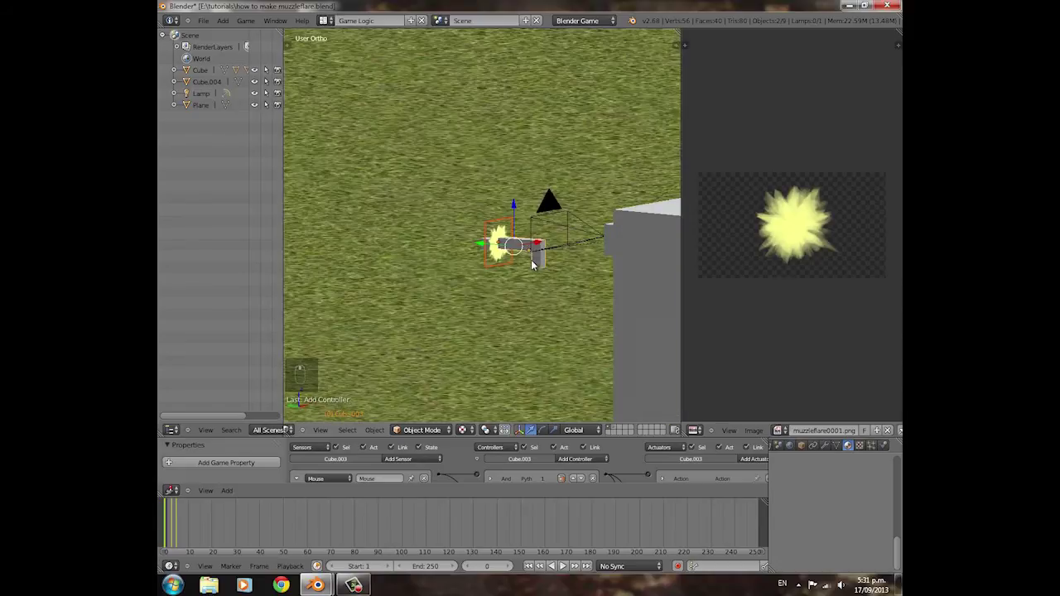
{"action": "scroll", "coordinate": [514, 248], "scroll_direction": "up", "scroll_amount": 6}
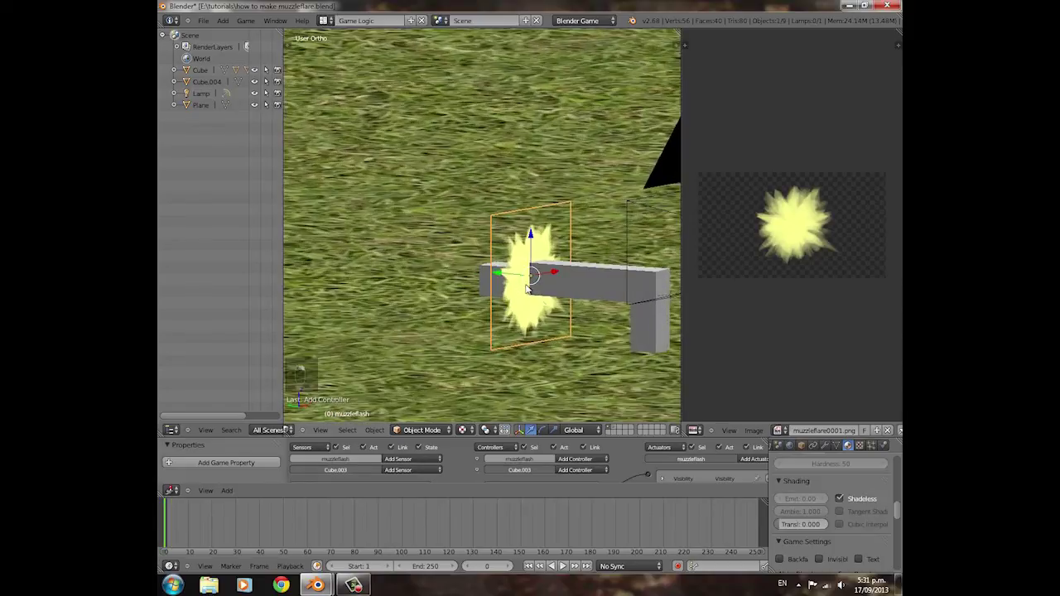
{"action": "middle_click_drag", "start_coordinate": [581, 279], "coordinate": [432, 337]}
{"action": "scroll", "coordinate": [432, 337], "scroll_direction": "up", "scroll_amount": 1}
{"action": "scroll", "coordinate": [499, 457], "scroll_direction": "down", "scroll_amount": 6}
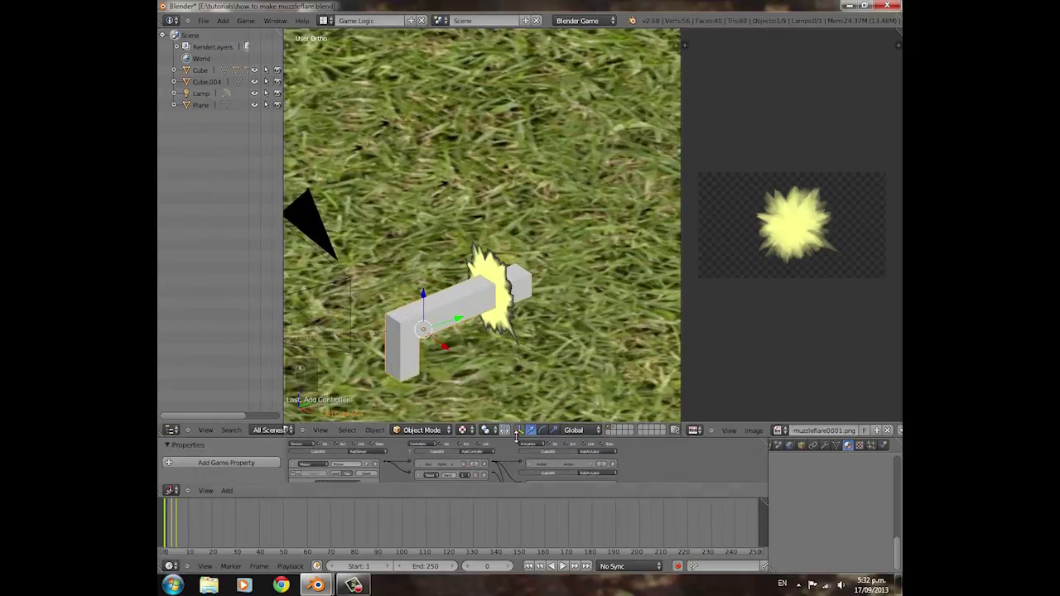
{"action": "left_click_drag", "start_coordinate": [527, 438], "coordinate": [507, 251]}
{"action": "scroll", "coordinate": [492, 324], "scroll_direction": "up", "scroll_amount": 5}
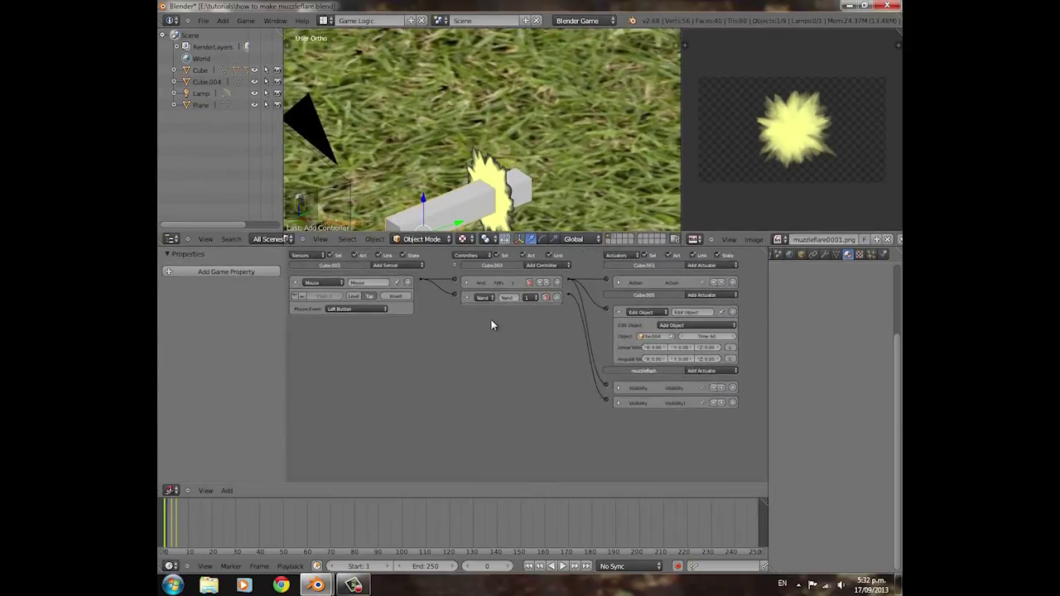
{"action": "left_click", "coordinate": [635, 318]}
{"action": "middle_click_drag", "start_coordinate": [438, 352], "coordinate": [449, 352]}
{"action": "left_click", "coordinate": [296, 300]}
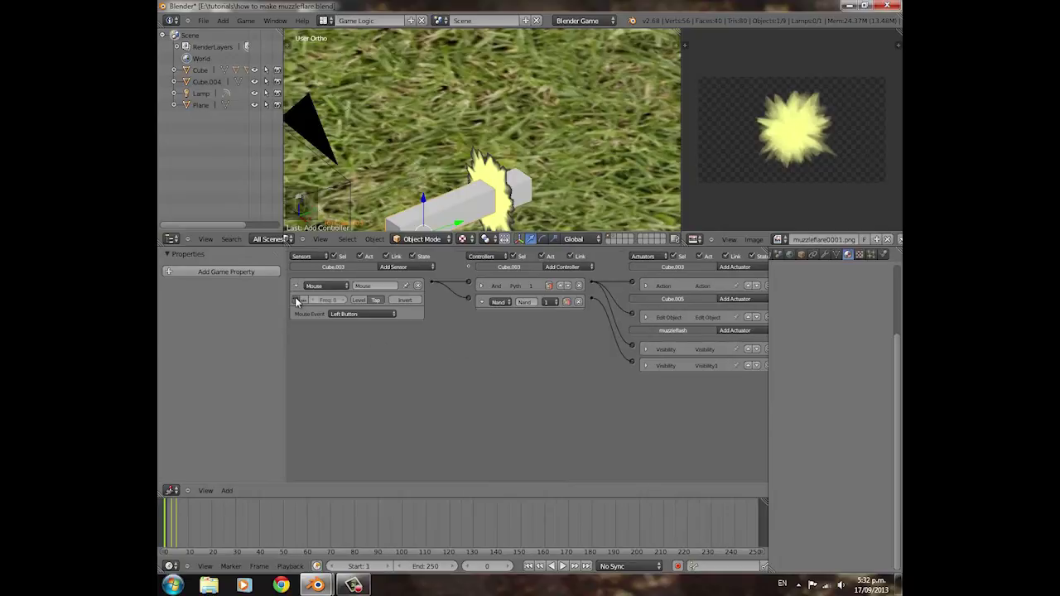
{"action": "left_click", "coordinate": [481, 303]}
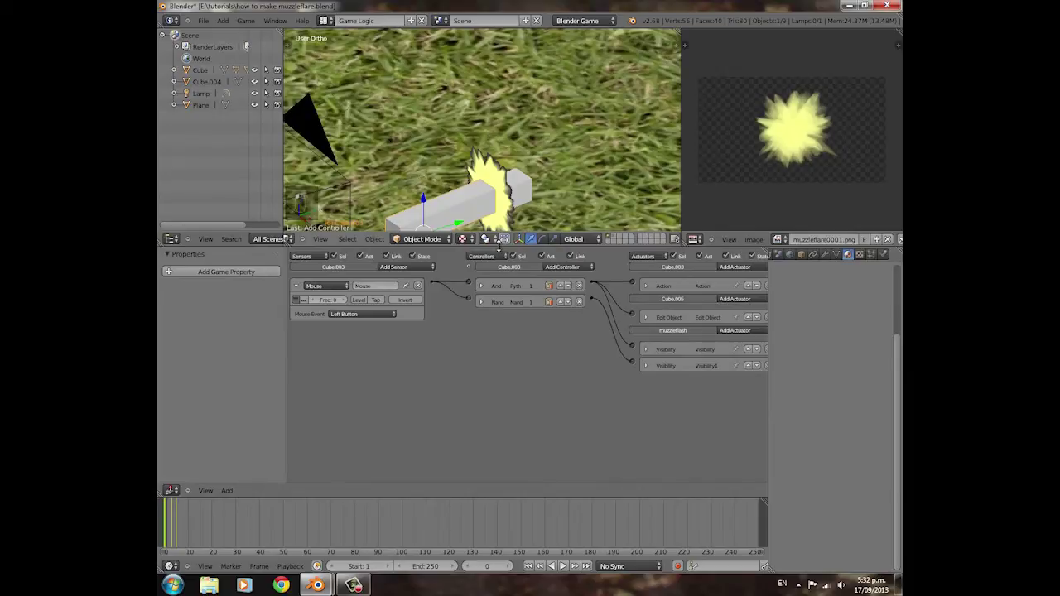
Step: Enlarge the 3D view, run the game from the camera view and test continuous firing
{"action": "left_click_drag", "start_coordinate": [498, 247], "coordinate": [499, 319]}
{"action": "key", "text": "KP_0"}
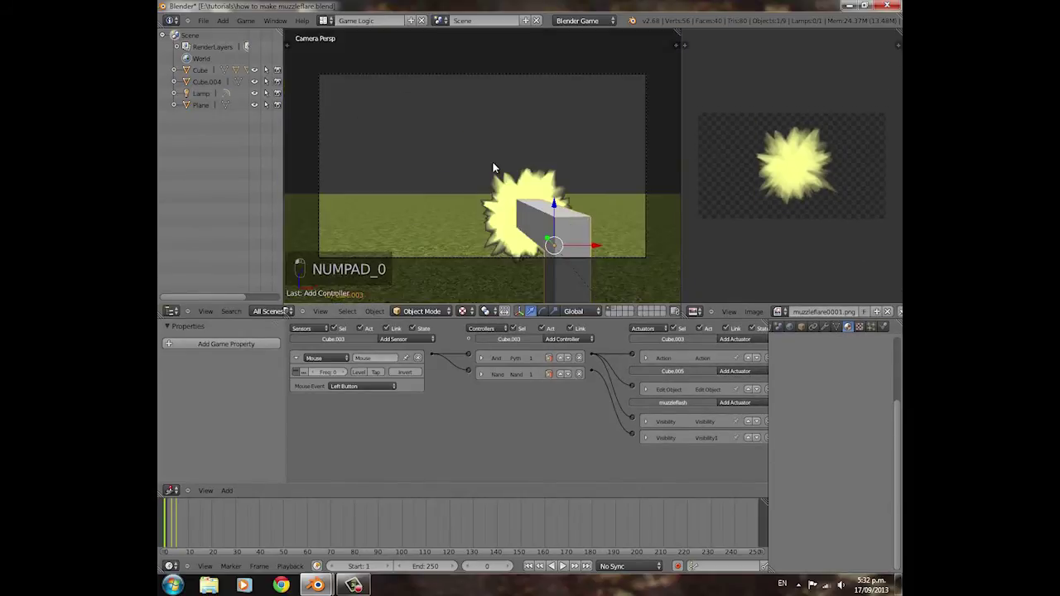
{"action": "key", "text": "p"}
{"action": "left_click", "coordinate": [492, 161]}
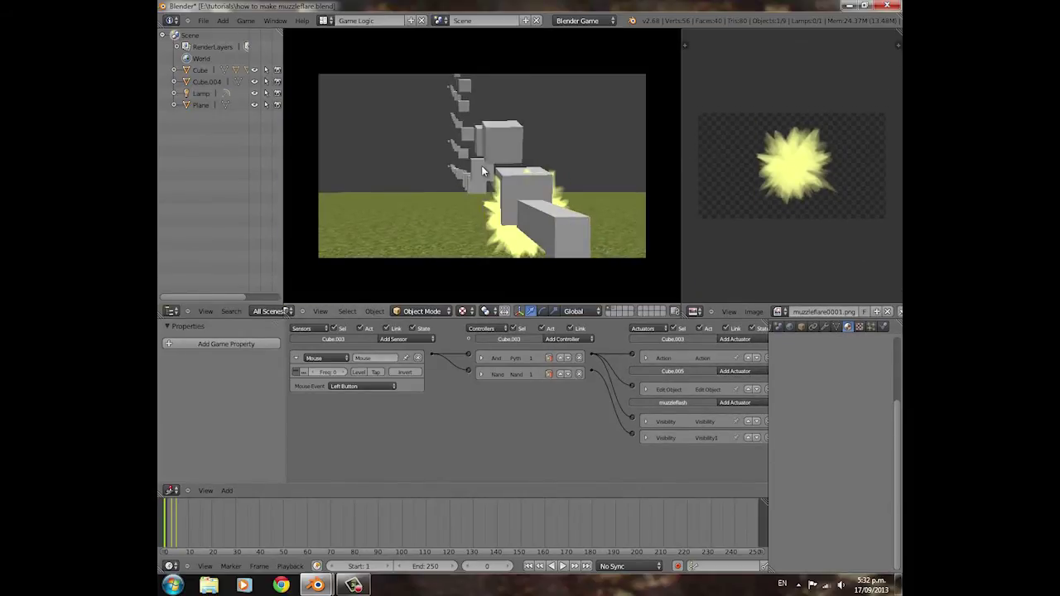
{"action": "key", "text": "Escape"}
Step: Select the small cube in front of the gun and raise the pulse frequency of the gun's mouse sensor
{"action": "middle_click_drag", "start_coordinate": [522, 172], "coordinate": [679, 195]}
{"action": "scroll", "coordinate": [503, 202], "scroll_direction": "down", "scroll_amount": 7}
{"action": "right_click", "coordinate": [461, 198]}
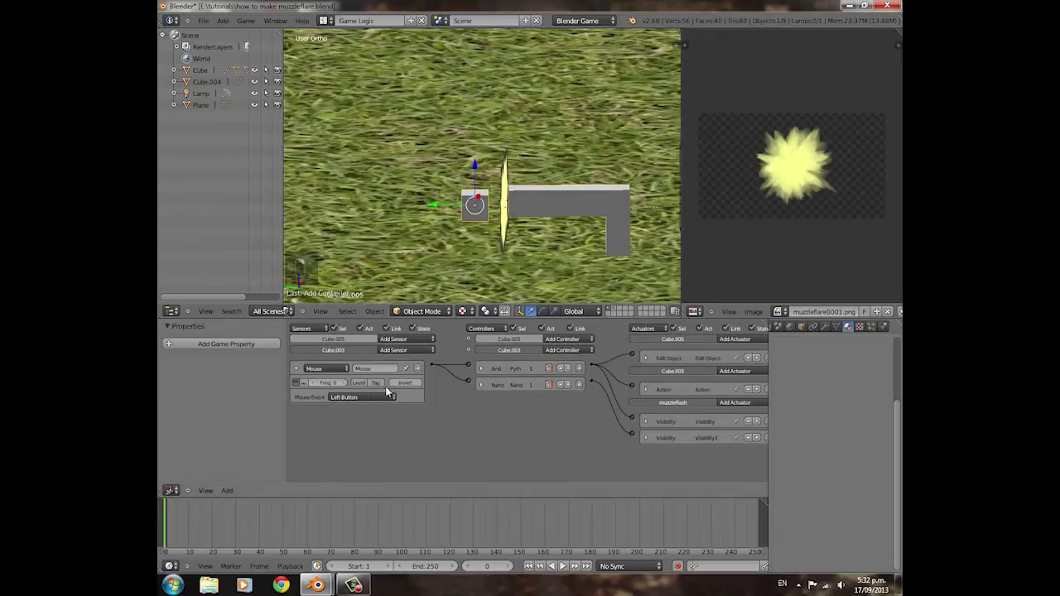
{"action": "left_click", "coordinate": [343, 382]}
Step: Run the game from the camera view again and fire the gun to check the slower firing rate
{"action": "key", "text": "KP_0"}
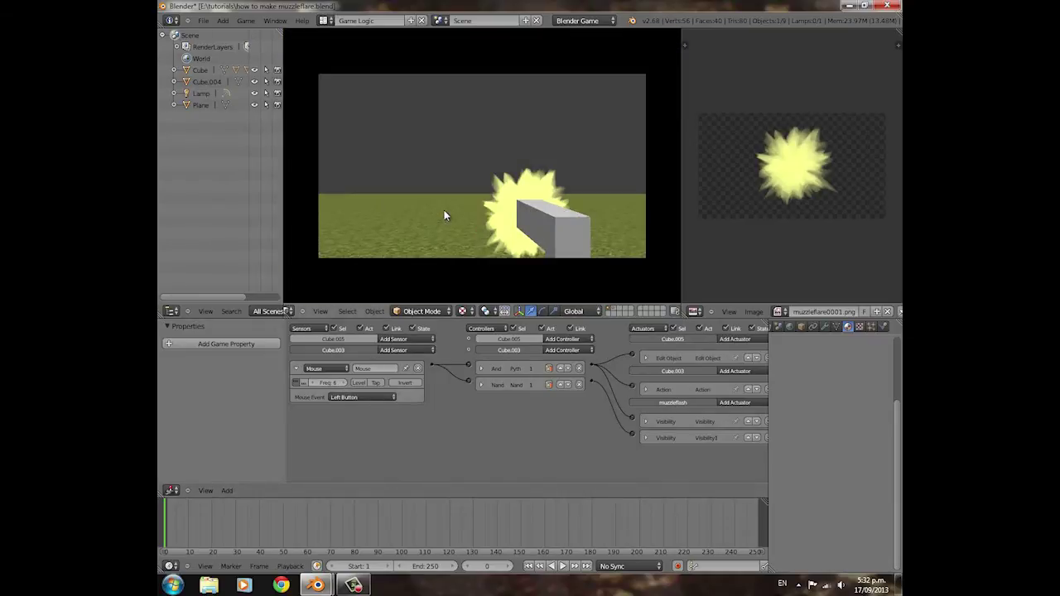
{"action": "left_click", "coordinate": [482, 168]}
{"action": "left_click", "coordinate": [482, 167]}
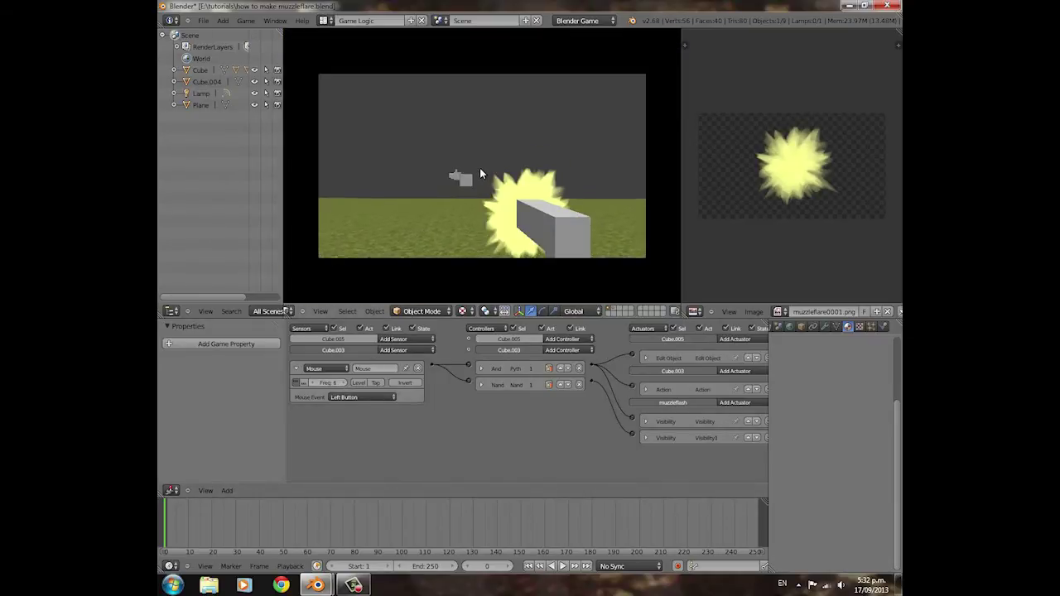
{"action": "mouse_move", "coordinate": [480, 169]}
{"action": "left_mouse_down"}
{"action": "mouse_move", "coordinate": [447, 163]}
{"action": "mouse_move", "coordinate": [482, 166]}
{"action": "left_mouse_up"}
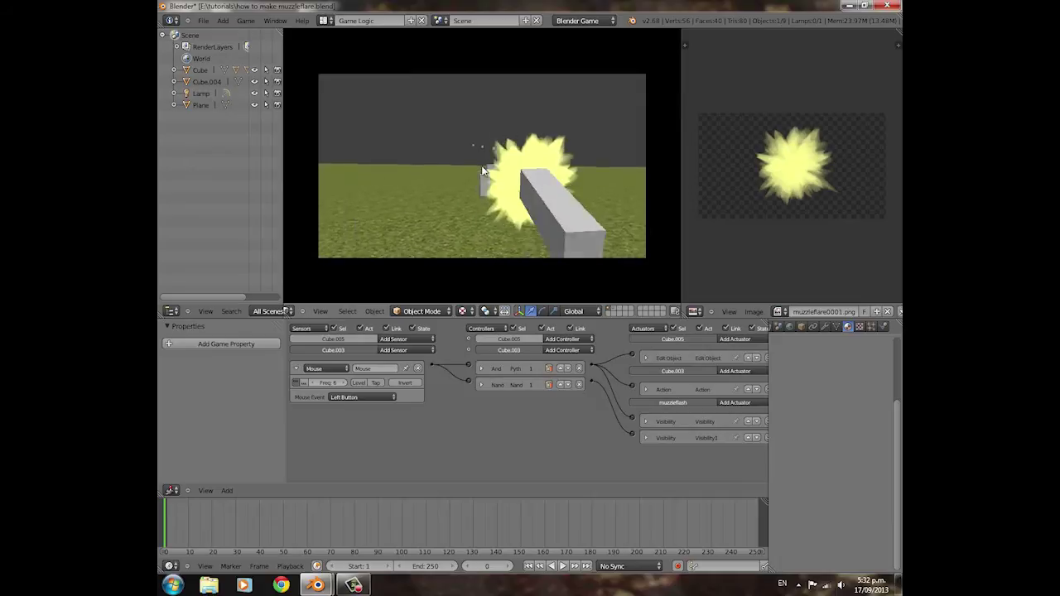
{"action": "key", "text": "Escape"}
Step: Select the muzzleflash plane, collapse the mouse sensor and insert a Rotation keyframe at frame 0
{"action": "right_click", "coordinate": [507, 178]}
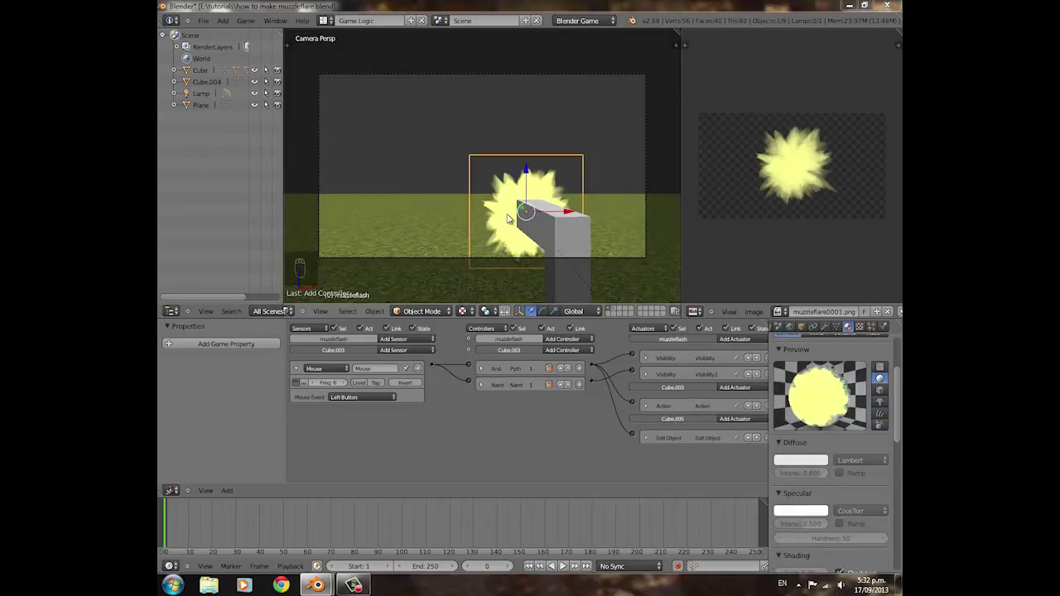
{"action": "mouse_move", "coordinate": [489, 452]}
{"action": "middle_mouse_down"}
{"action": "mouse_move", "coordinate": [477, 451]}
{"action": "mouse_move", "coordinate": [488, 451]}
{"action": "middle_mouse_up"}
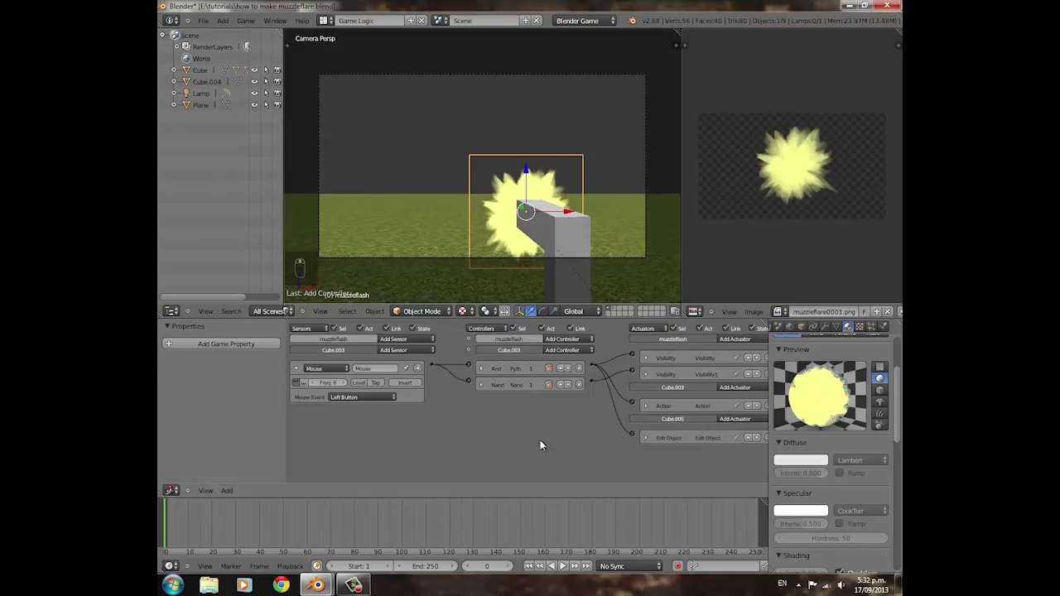
{"action": "left_click", "coordinate": [297, 369]}
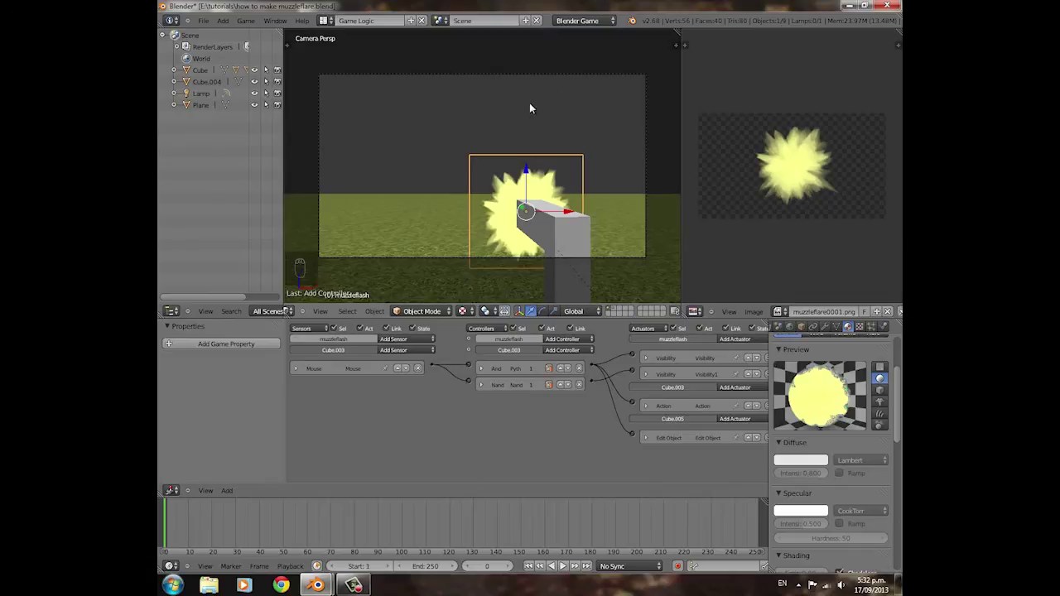
{"action": "scroll", "coordinate": [520, 232], "scroll_direction": "down", "scroll_amount": 3}
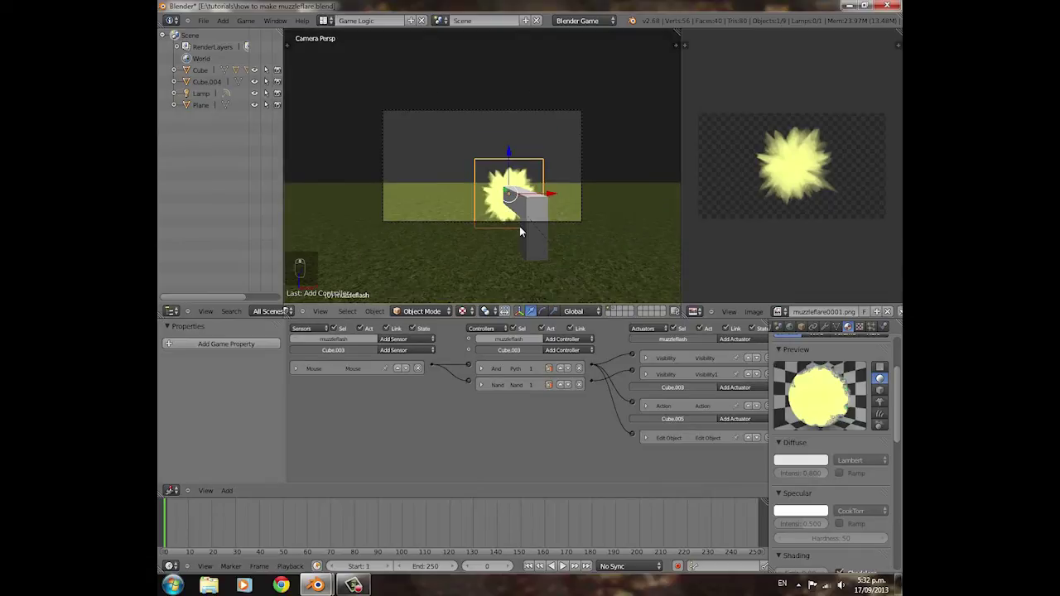
{"action": "left_click_drag", "start_coordinate": [201, 507], "coordinate": [160, 524]}
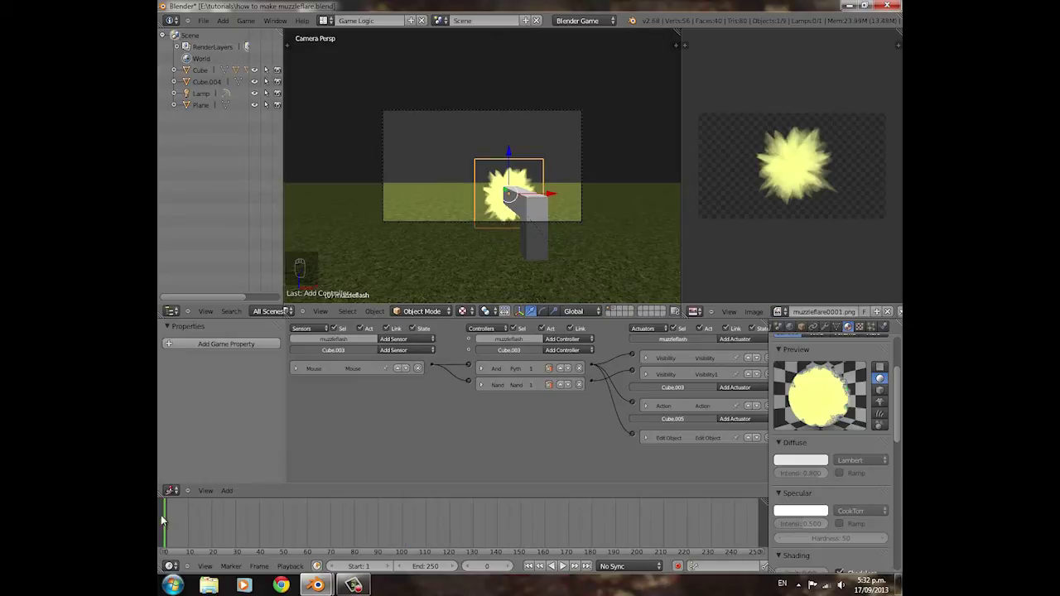
{"action": "key", "text": "i"}
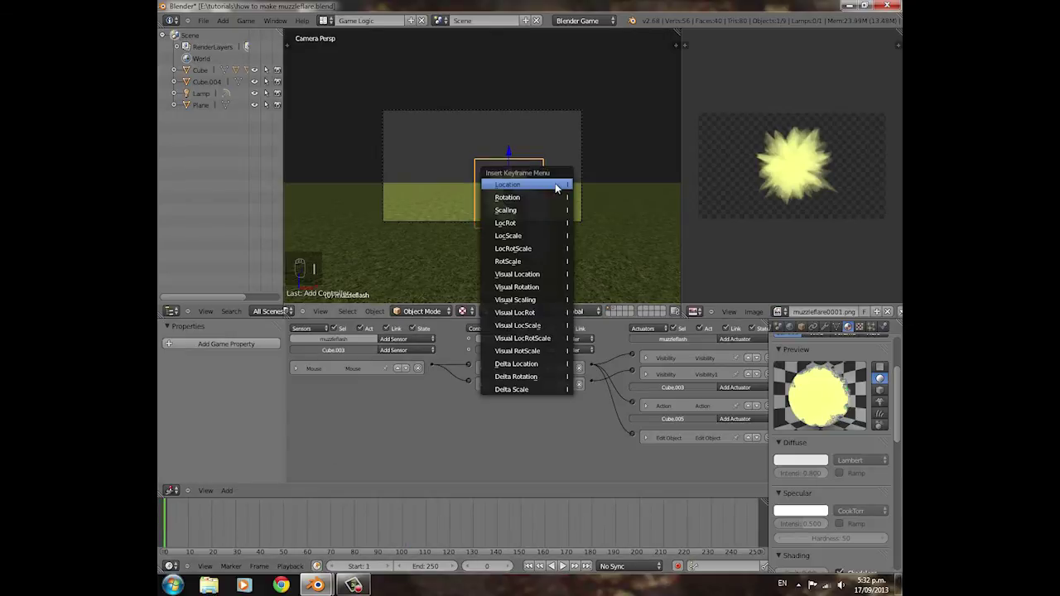
{"action": "left_click", "coordinate": [548, 196]}
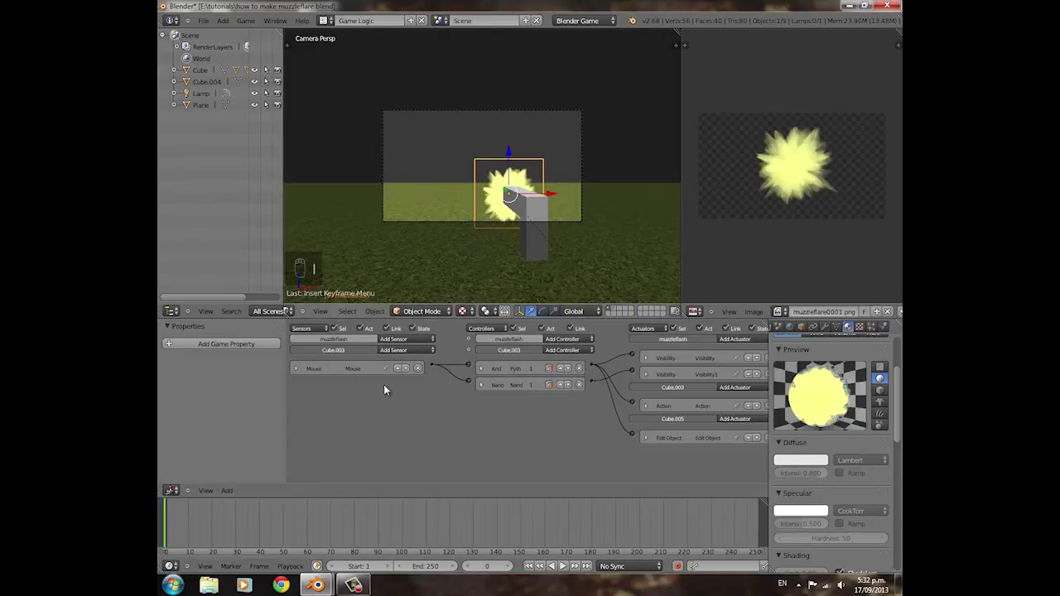
Step: At frame 30, rotate the muzzleflash plane around the global Y axis and insert a Rotation keyframe
{"action": "left_click_drag", "start_coordinate": [181, 522], "coordinate": [238, 528]}
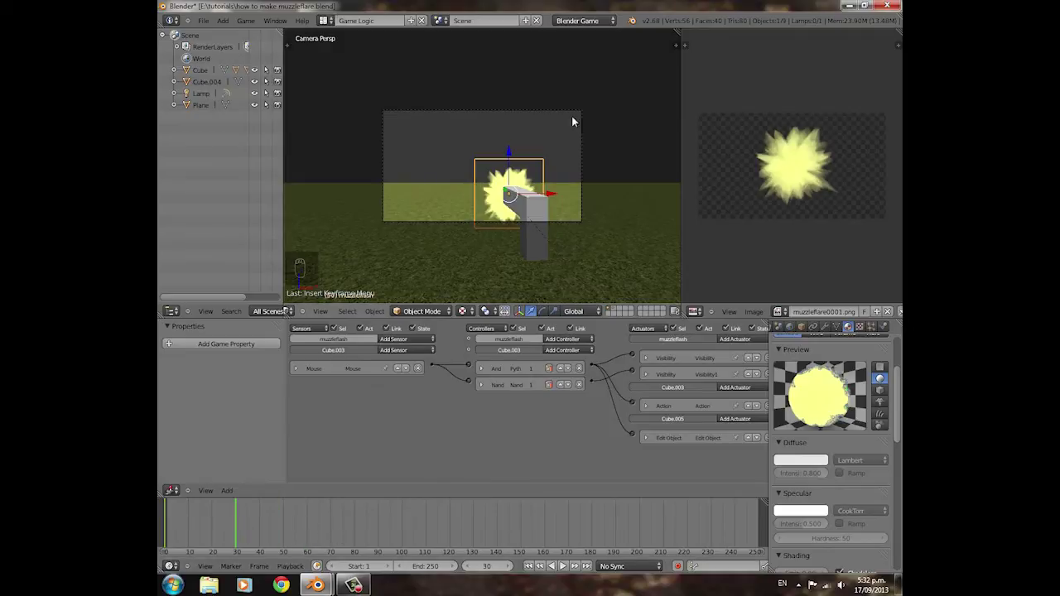
{"action": "scroll", "coordinate": [559, 199], "scroll_direction": "up", "scroll_amount": 4}
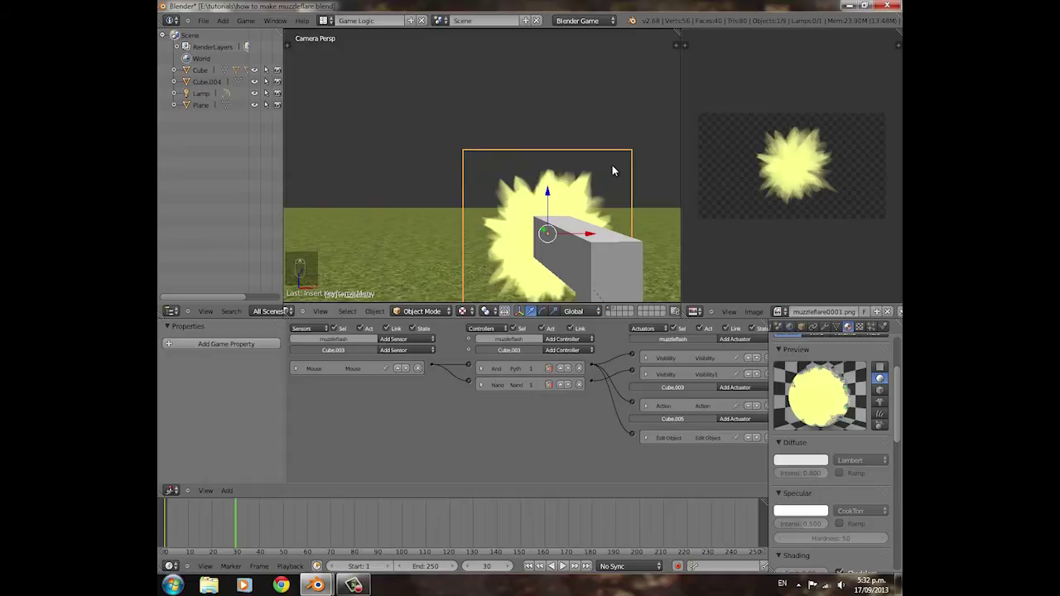
{"action": "key", "text": "r"}
{"action": "key", "text": "y"}
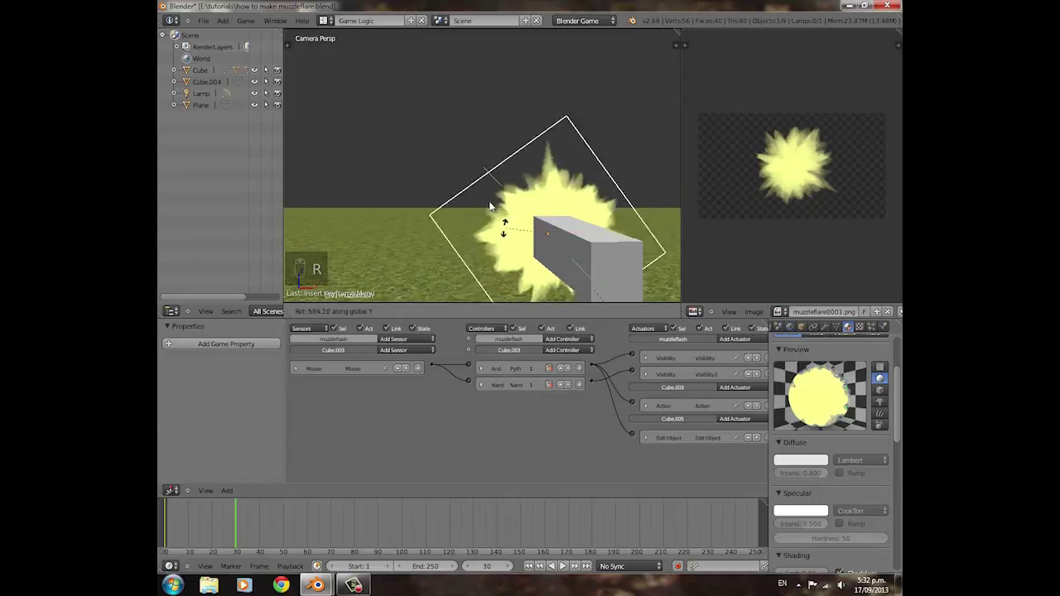
{"action": "left_click", "coordinate": [582, 188]}
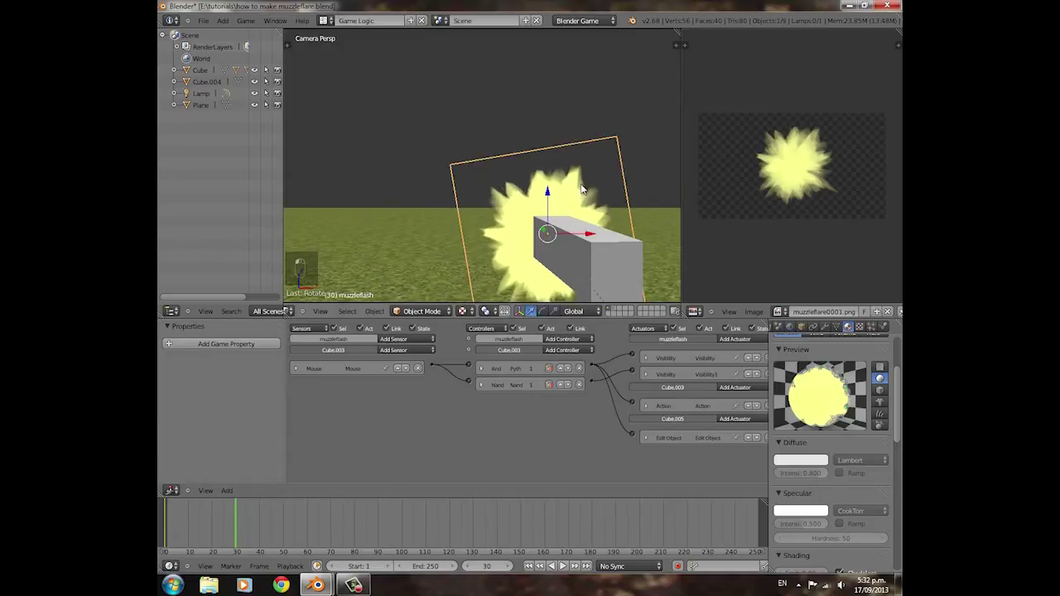
{"action": "key", "text": "i"}
{"action": "left_click", "coordinate": [583, 189]}
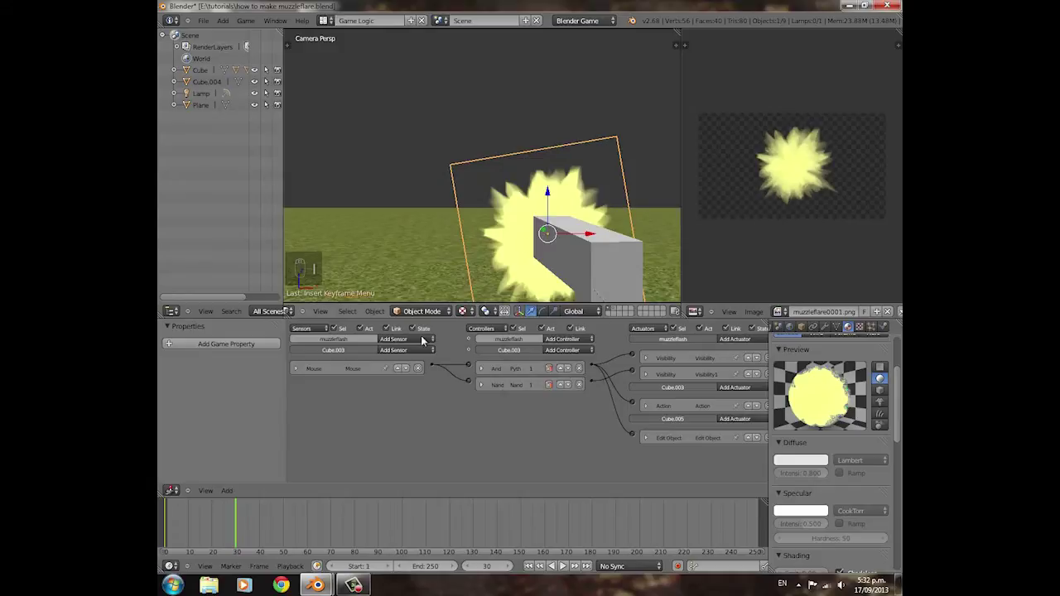
Step: Return to frame 0 and insert a Scaling keyframe for the muzzleflash plane at its present size
{"action": "mouse_move", "coordinate": [192, 516]}
{"action": "left_mouse_down"}
{"action": "mouse_move", "coordinate": [169, 519]}
{"action": "mouse_move", "coordinate": [188, 524]}
{"action": "left_mouse_up"}
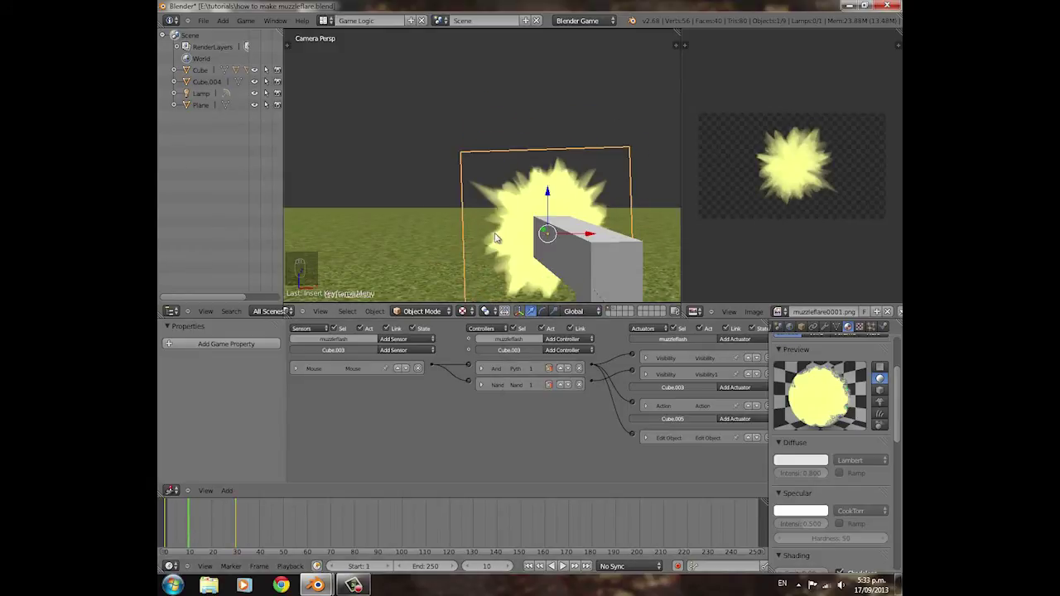
{"action": "scroll", "coordinate": [559, 238], "scroll_direction": "down", "scroll_amount": 3}
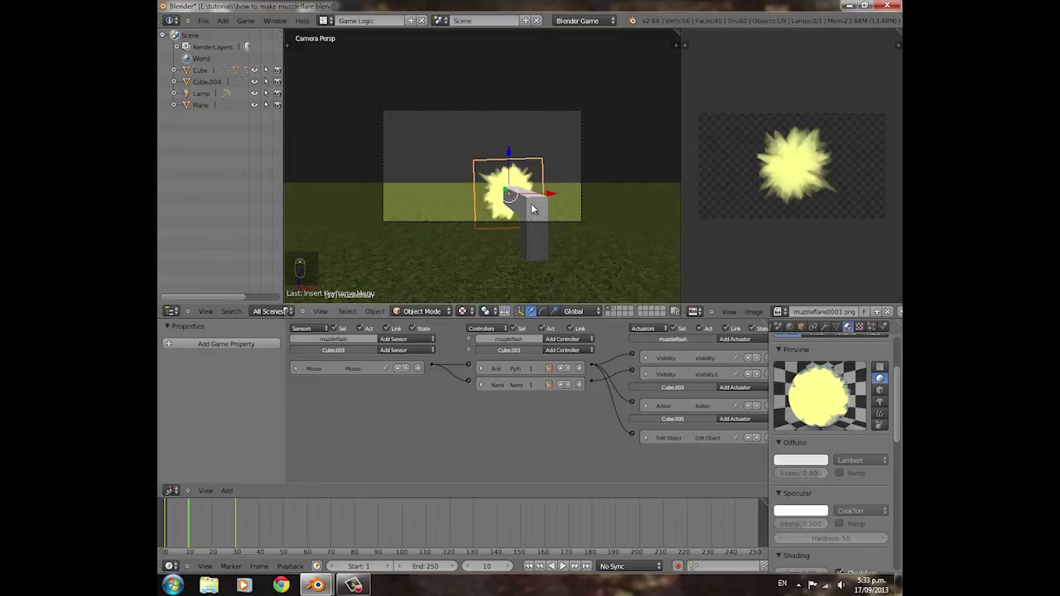
{"action": "scroll", "coordinate": [533, 208], "scroll_direction": "up", "scroll_amount": 4}
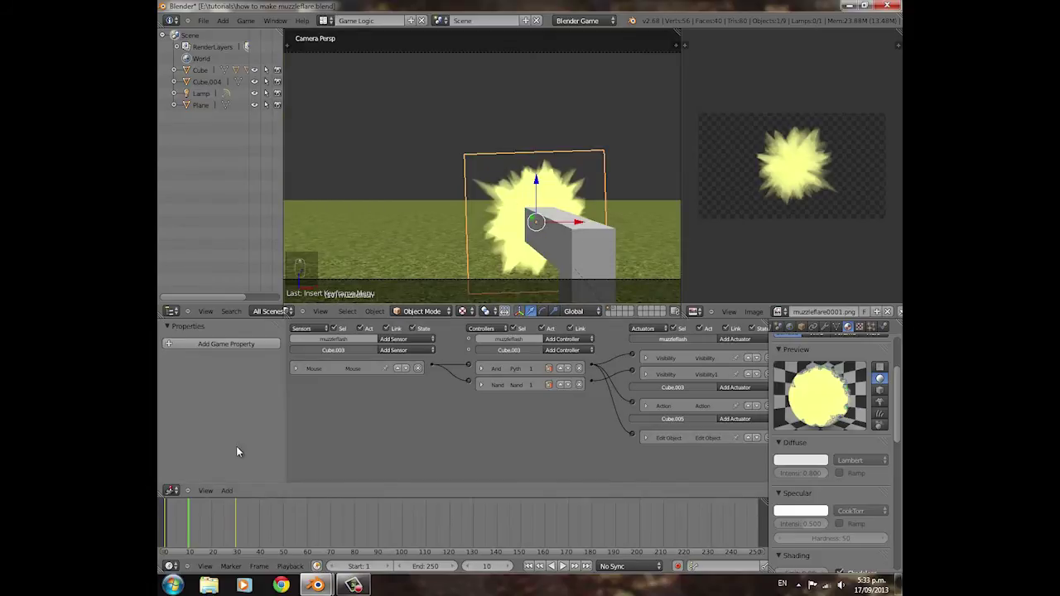
{"action": "left_click_drag", "start_coordinate": [240, 521], "coordinate": [166, 525]}
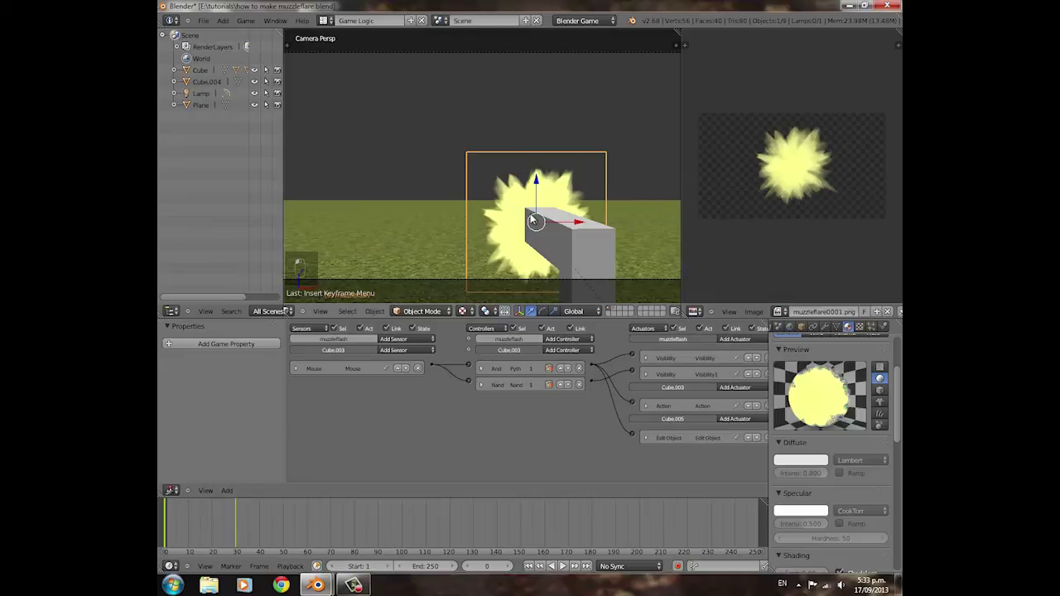
{"action": "key", "text": "i"}
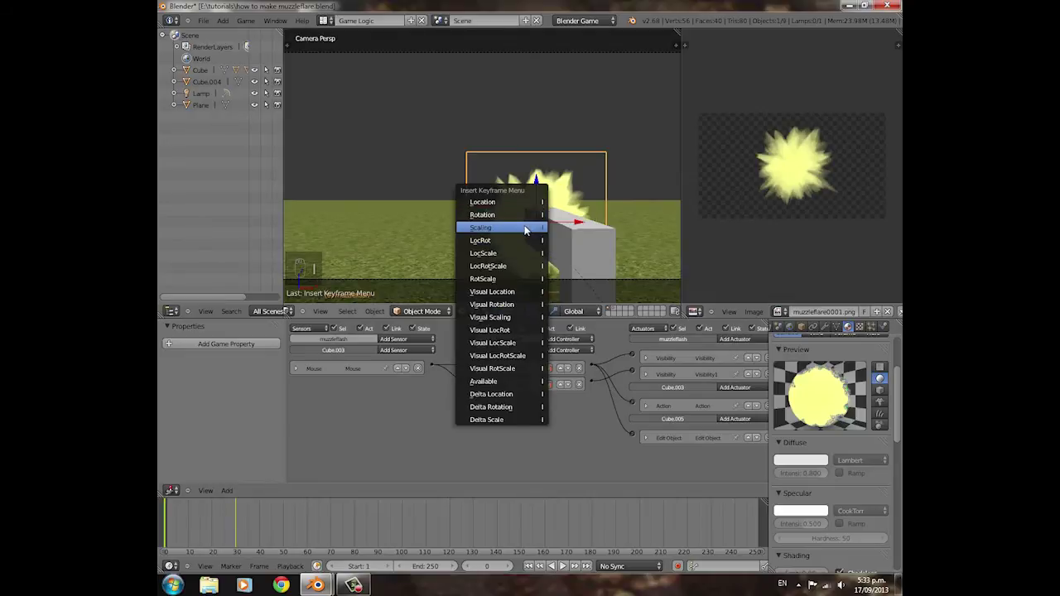
{"action": "left_click", "coordinate": [534, 224]}
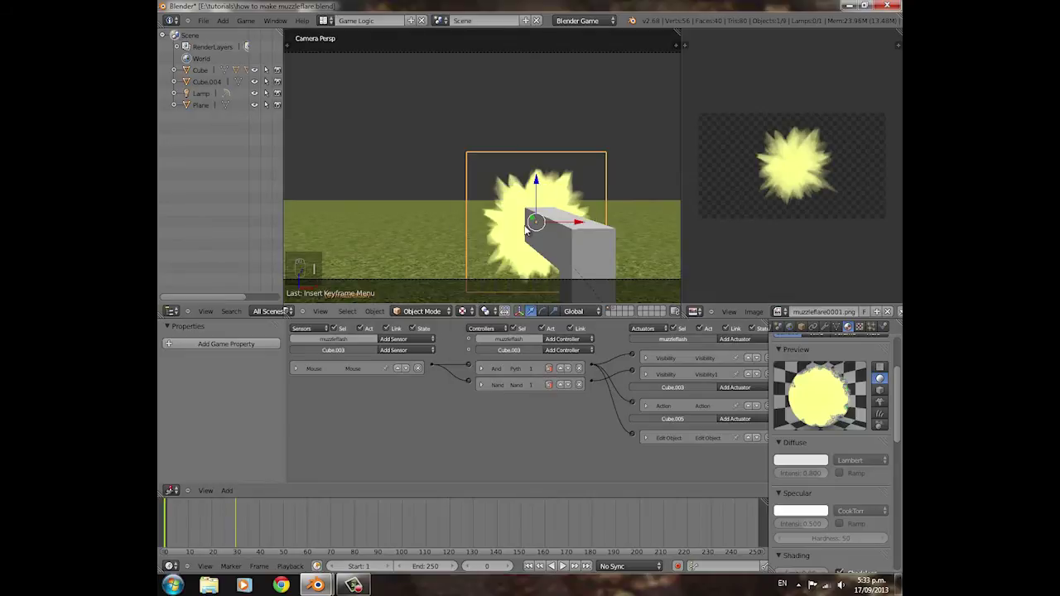
Step: At frame 10, shrink the muzzleflash plane to roughly the size of the gun tip and insert a Scaling keyframe
{"action": "left_click", "coordinate": [188, 517]}
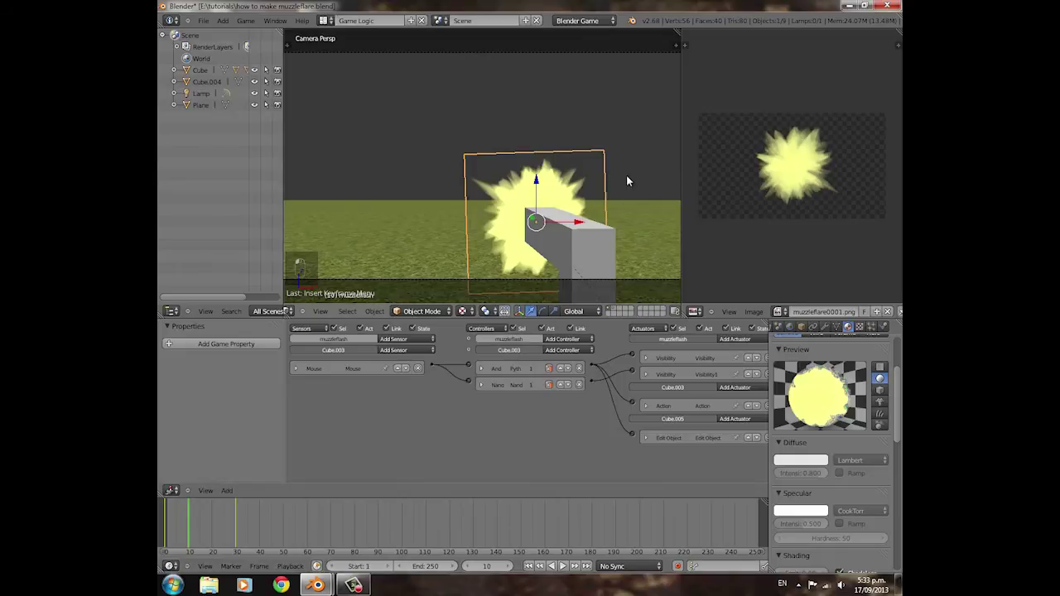
{"action": "key", "text": "s"}
{"action": "left_click", "coordinate": [570, 219]}
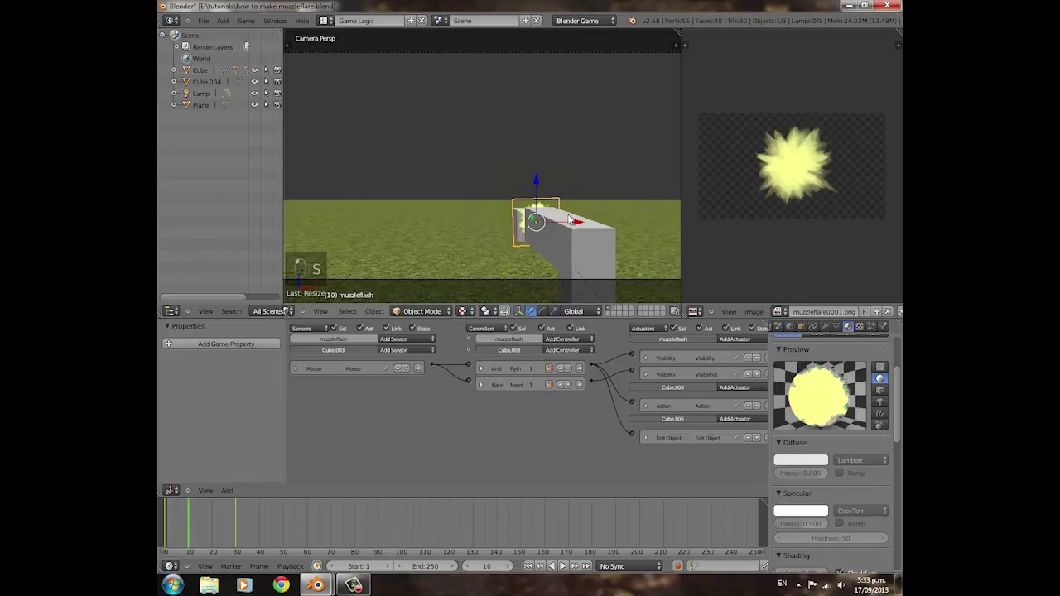
{"action": "key", "text": "i"}
{"action": "left_click", "coordinate": [570, 220]}
Step: At frame 20, scale the muzzleflash plane up by about 3.59 and insert a Scaling keyframe
{"action": "left_click", "coordinate": [213, 528]}
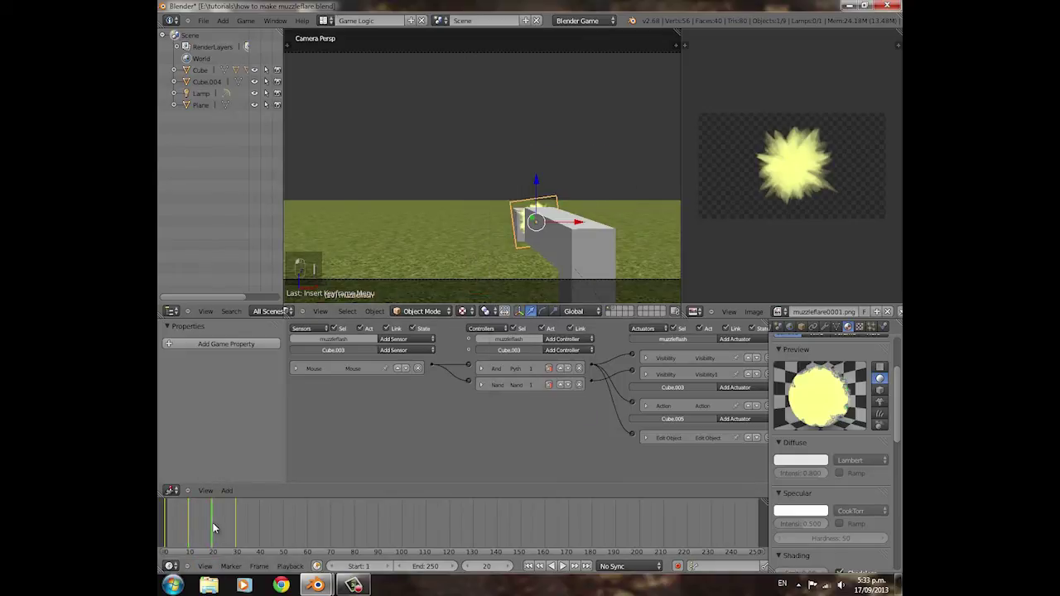
{"action": "key", "text": "s"}
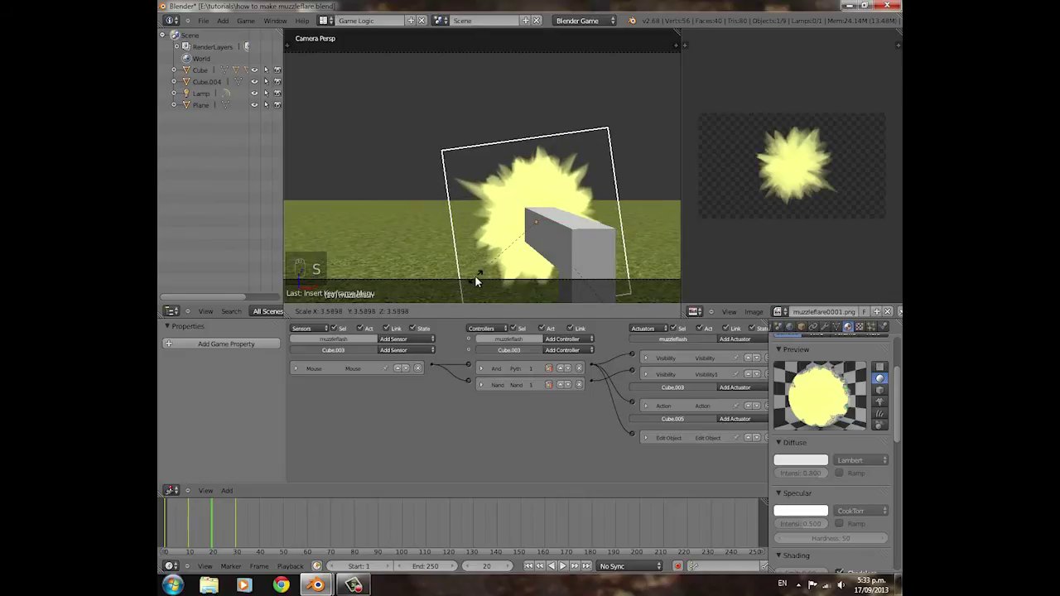
{"action": "left_click", "coordinate": [475, 277]}
{"action": "key", "text": "i"}
{"action": "left_click", "coordinate": [555, 227]}
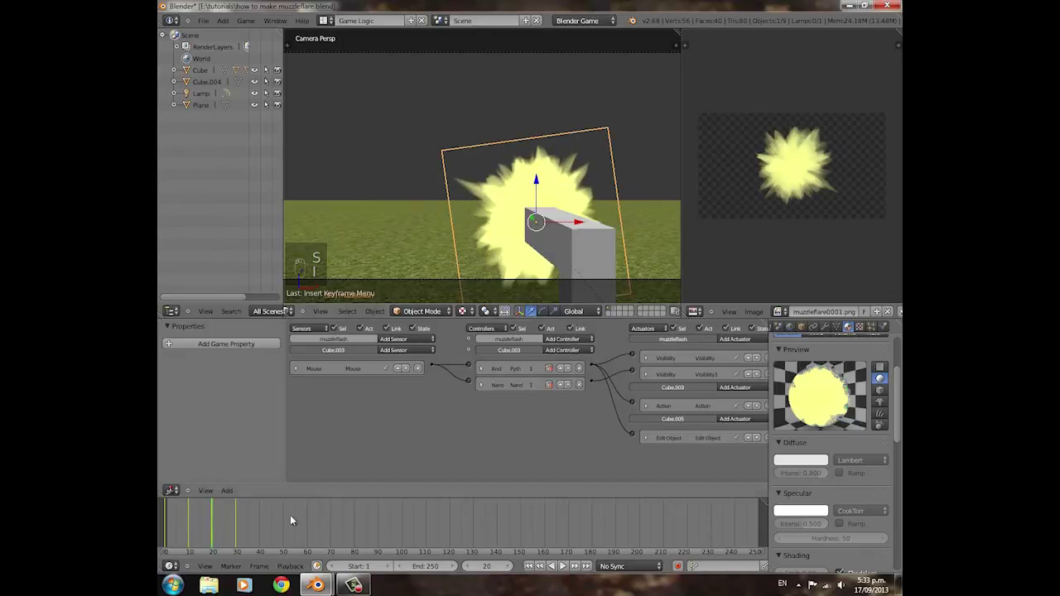
Step: At frame 30, scale the muzzleflash plane down to a medium size and insert a Scaling keyframe
{"action": "left_click", "coordinate": [234, 516]}
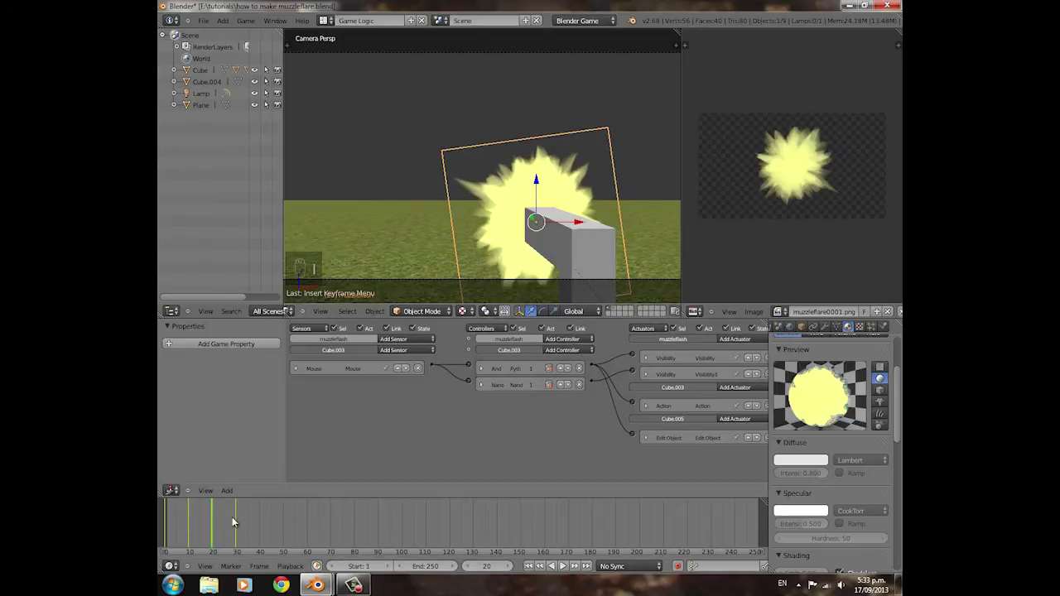
{"action": "key", "text": "s"}
{"action": "left_click", "coordinate": [578, 227]}
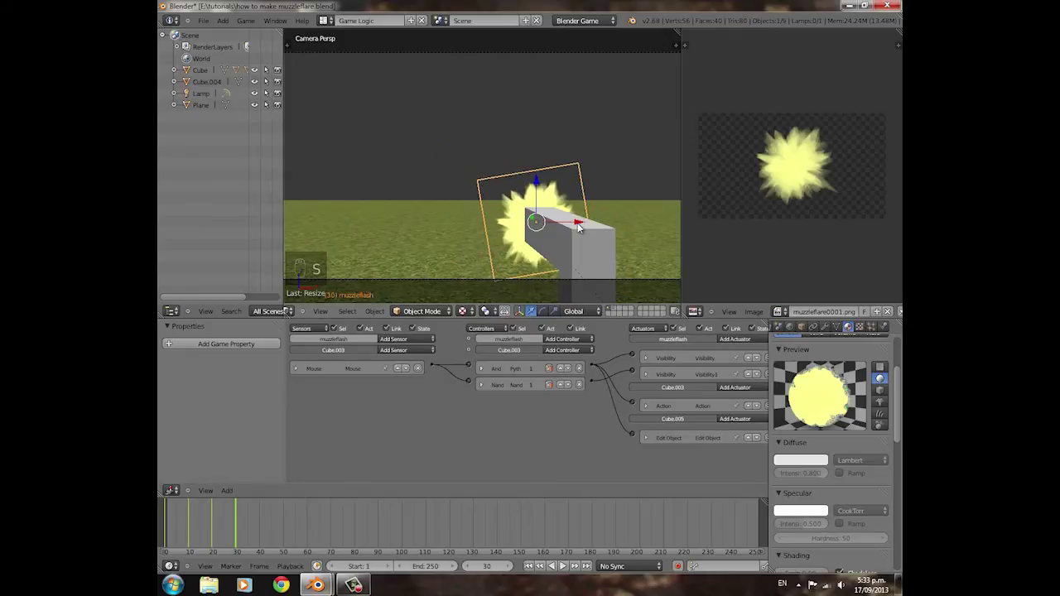
{"action": "key", "text": "i"}
{"action": "left_click", "coordinate": [578, 228]}
Step: At frame 15, rotate the muzzleflash plane around the global Y axis and insert Scaling and Rotation keyframes
{"action": "mouse_move", "coordinate": [215, 513]}
{"action": "left_mouse_down"}
{"action": "mouse_move", "coordinate": [190, 520]}
{"action": "mouse_move", "coordinate": [240, 510]}
{"action": "mouse_move", "coordinate": [180, 513]}
{"action": "mouse_move", "coordinate": [179, 523]}
{"action": "mouse_move", "coordinate": [233, 523]}
{"action": "mouse_move", "coordinate": [200, 528]}
{"action": "left_mouse_up"}
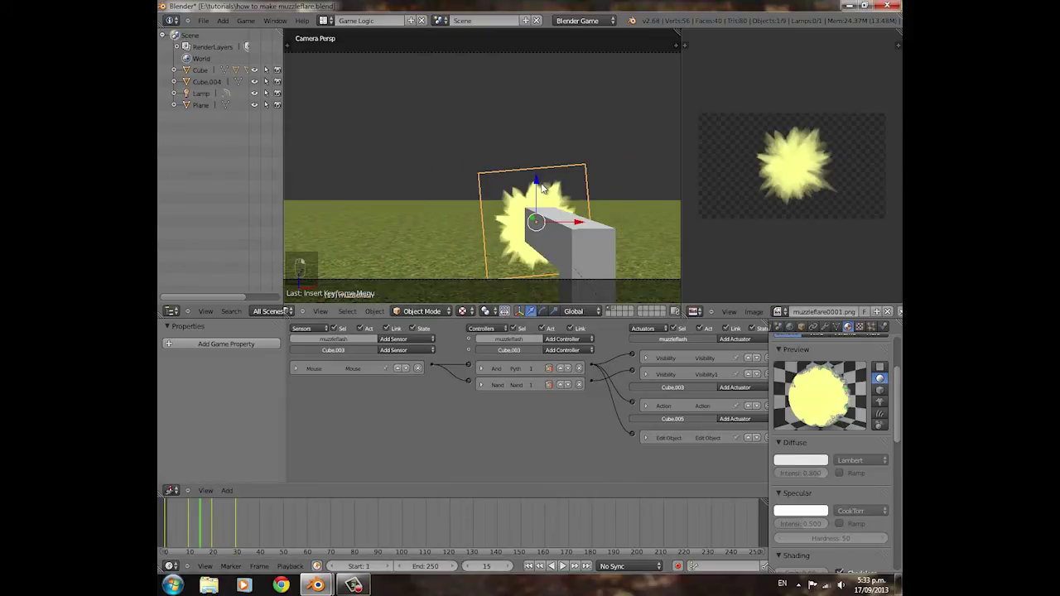
{"action": "key", "text": "i"}
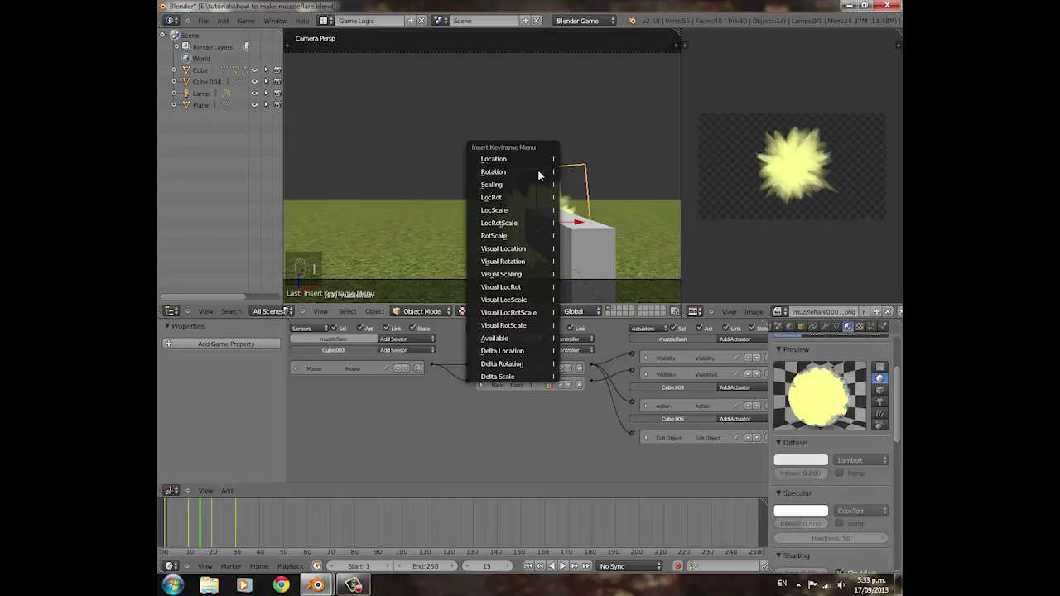
{"action": "left_click", "coordinate": [539, 172]}
{"action": "key", "text": "r"}
{"action": "key", "text": "y"}
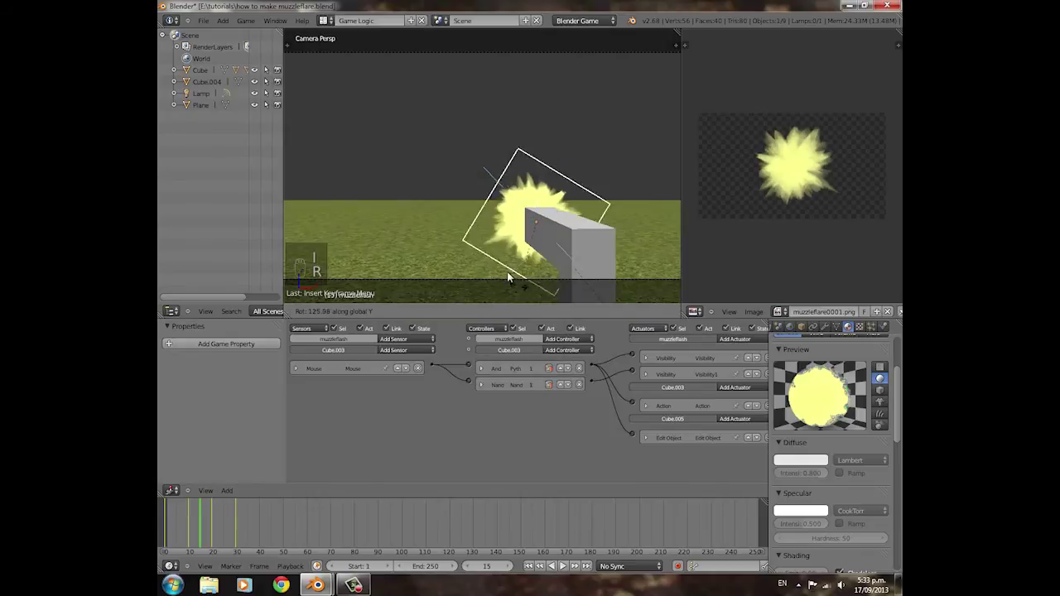
{"action": "left_click", "coordinate": [503, 272]}
{"action": "key", "text": "i"}
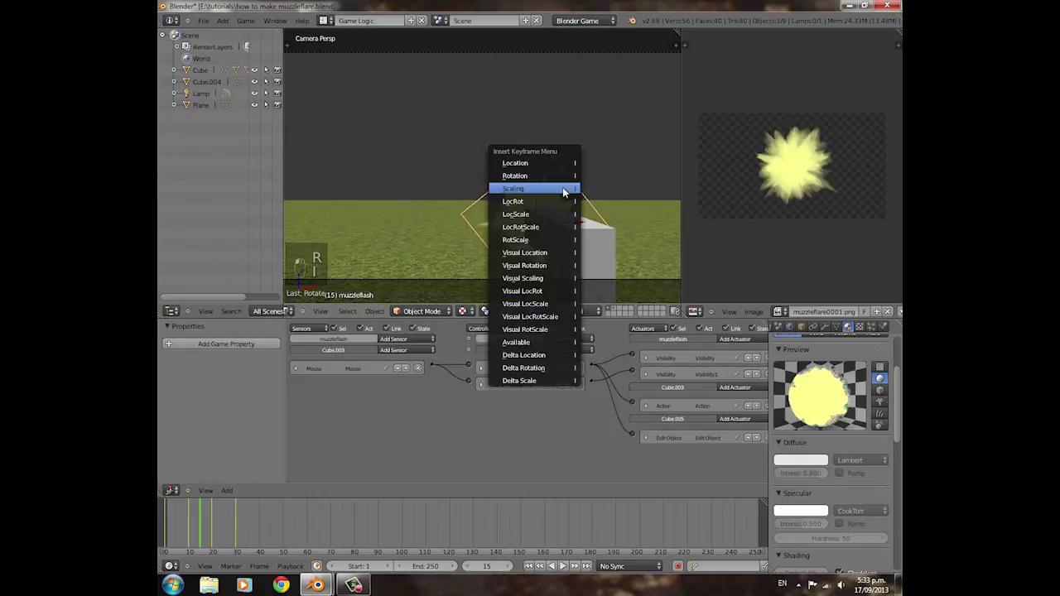
{"action": "left_click", "coordinate": [563, 189]}
{"action": "key", "text": "i"}
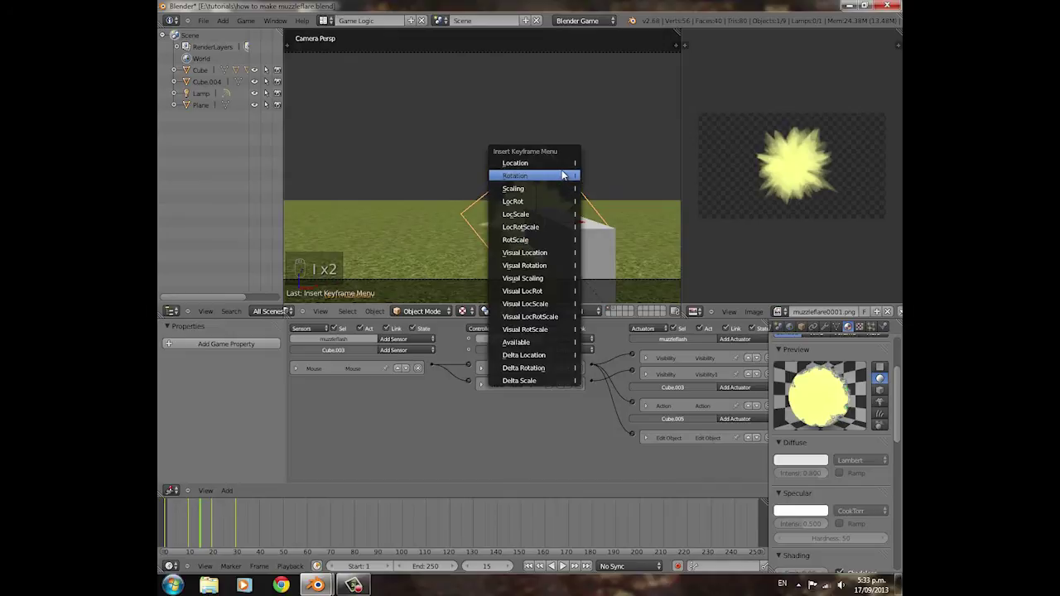
{"action": "left_click", "coordinate": [567, 176]}
Step: Enlarge the muzzleflash plane at frame 15 and insert another keyframe
{"action": "key", "text": "s"}
{"action": "left_click", "coordinate": [610, 199]}
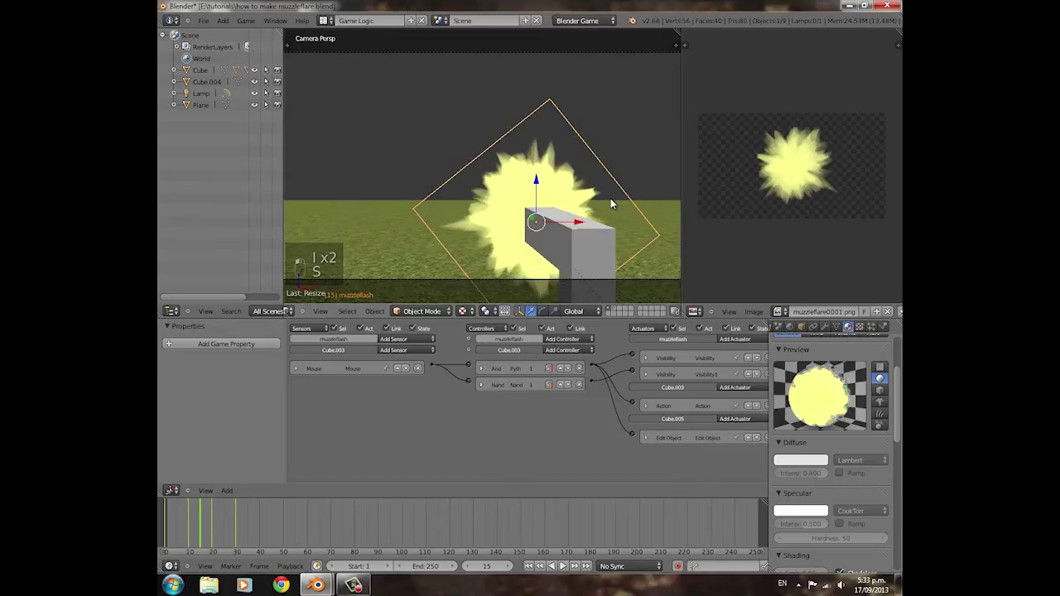
{"action": "key", "text": "i"}
{"action": "left_click", "coordinate": [610, 202]}
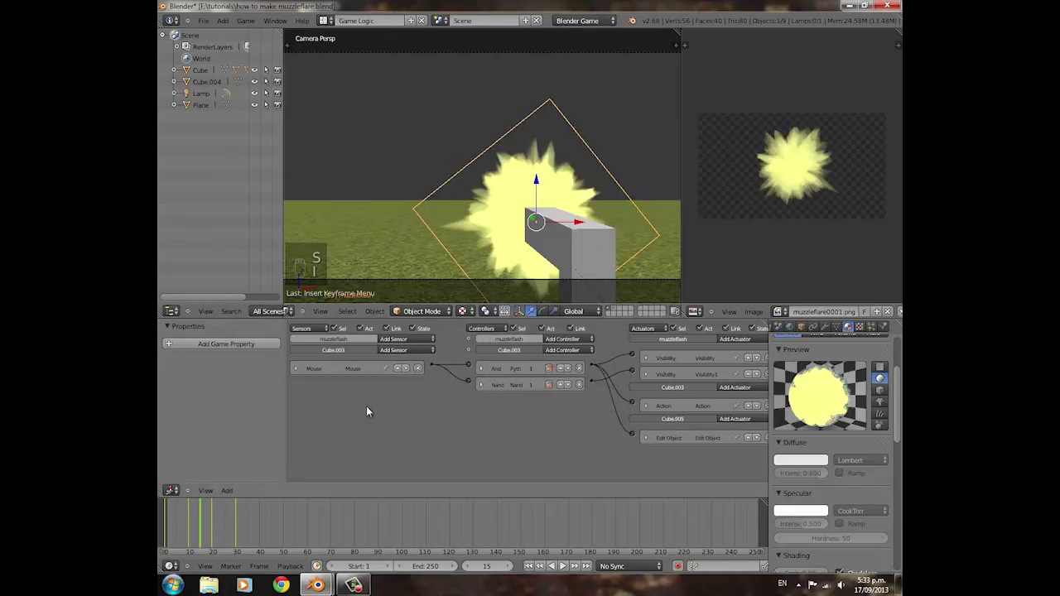
Step: Examine the muzzleflash's Object Color swatch, the material's Object Color option and the keyframe command for that colour
{"action": "left_click_drag", "start_coordinate": [212, 543], "coordinate": [166, 520]}
{"action": "left_click", "coordinate": [801, 327]}
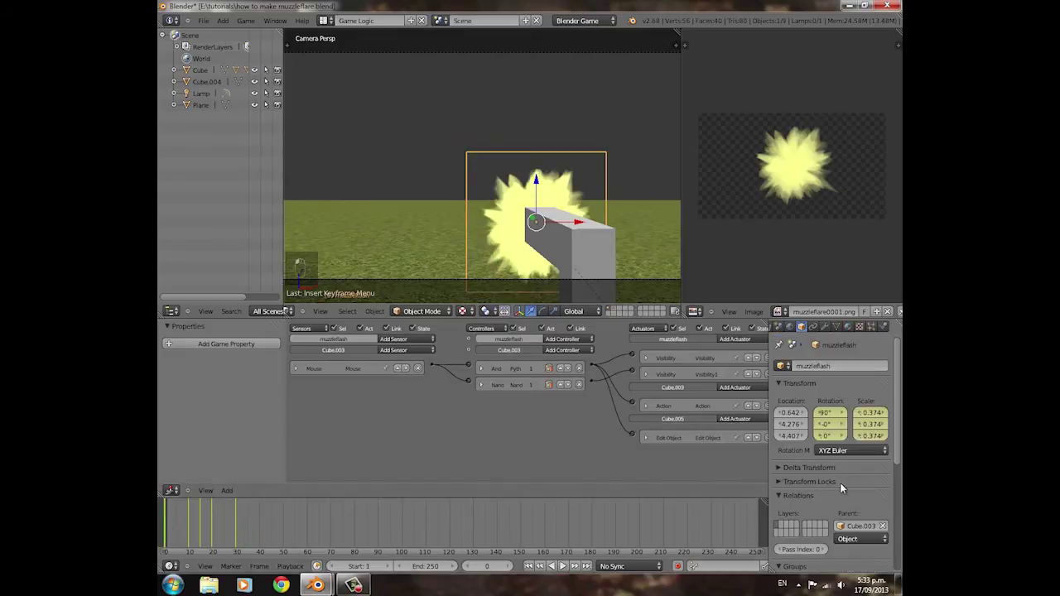
{"action": "scroll", "coordinate": [842, 489], "scroll_direction": "down", "scroll_amount": 6}
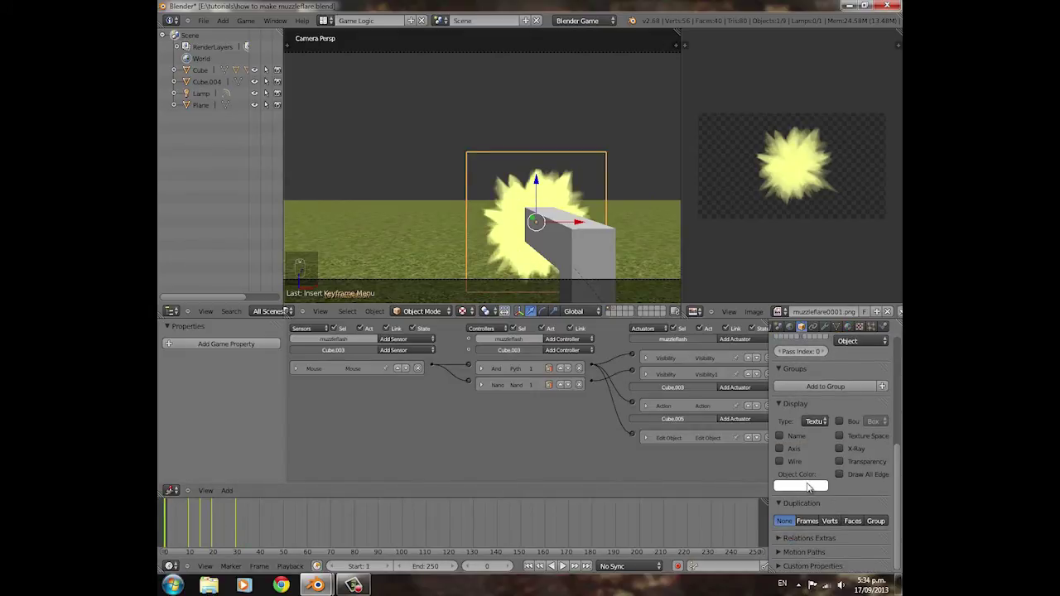
{"action": "left_click", "coordinate": [847, 327]}
{"action": "scroll", "coordinate": [865, 490], "scroll_direction": "down", "scroll_amount": 8}
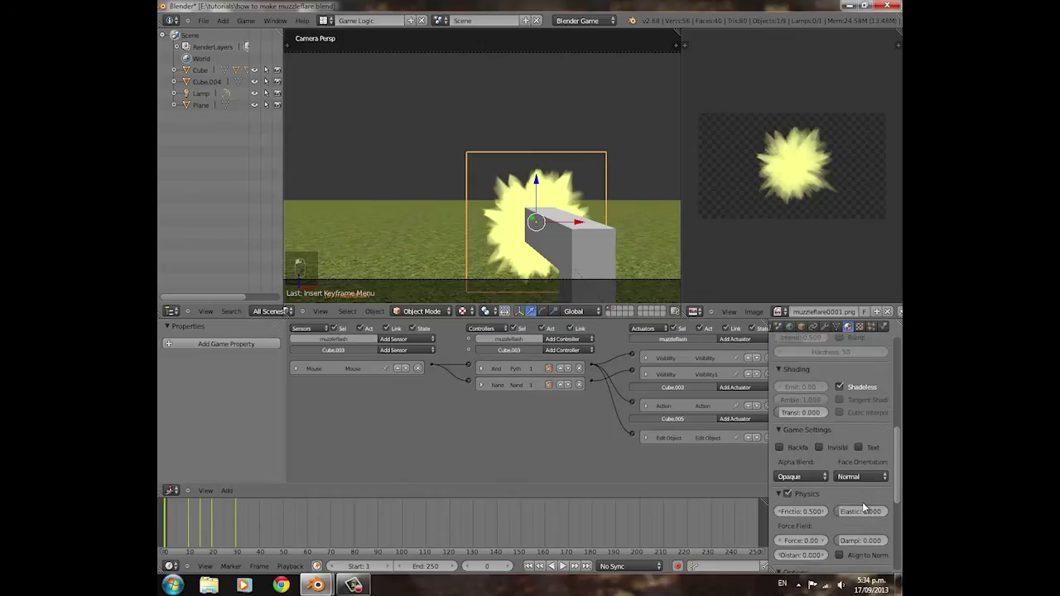
{"action": "scroll", "coordinate": [861, 503], "scroll_direction": "down", "scroll_amount": 1}
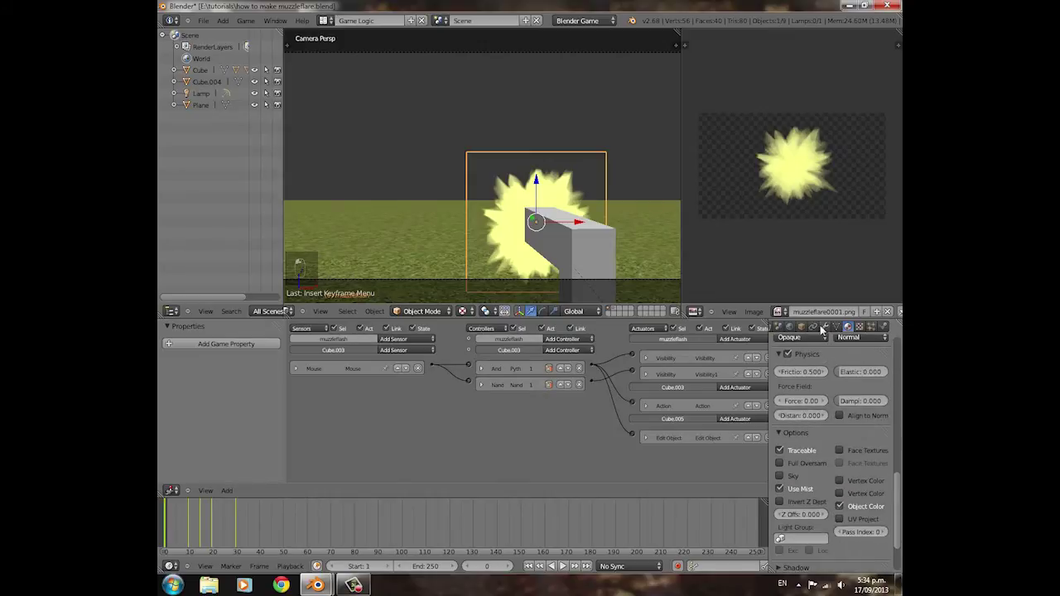
{"action": "left_click", "coordinate": [803, 327]}
{"action": "left_click", "coordinate": [808, 488]}
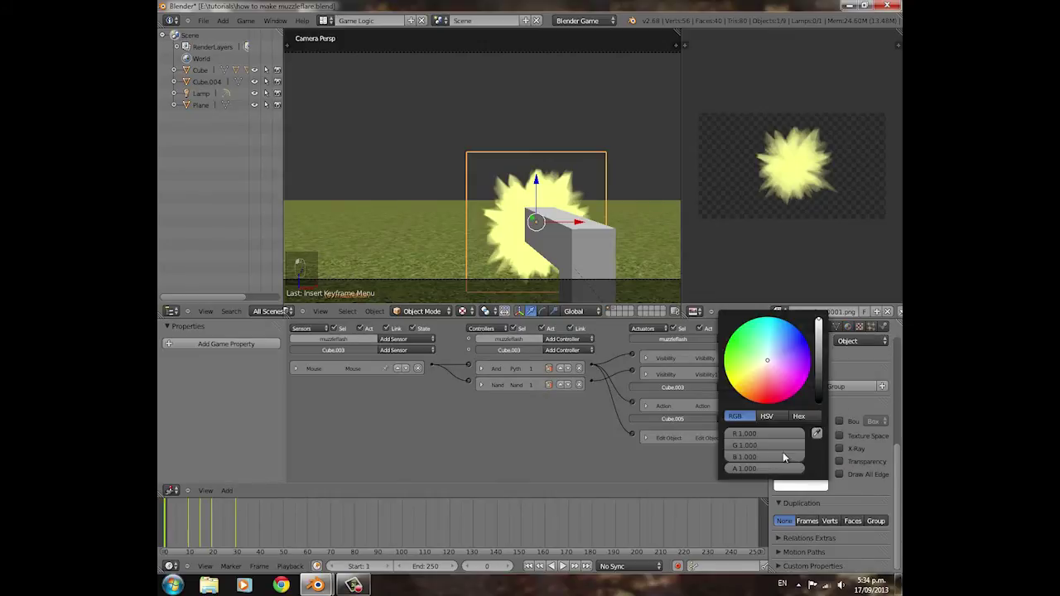
{"action": "right_click", "coordinate": [803, 483]}
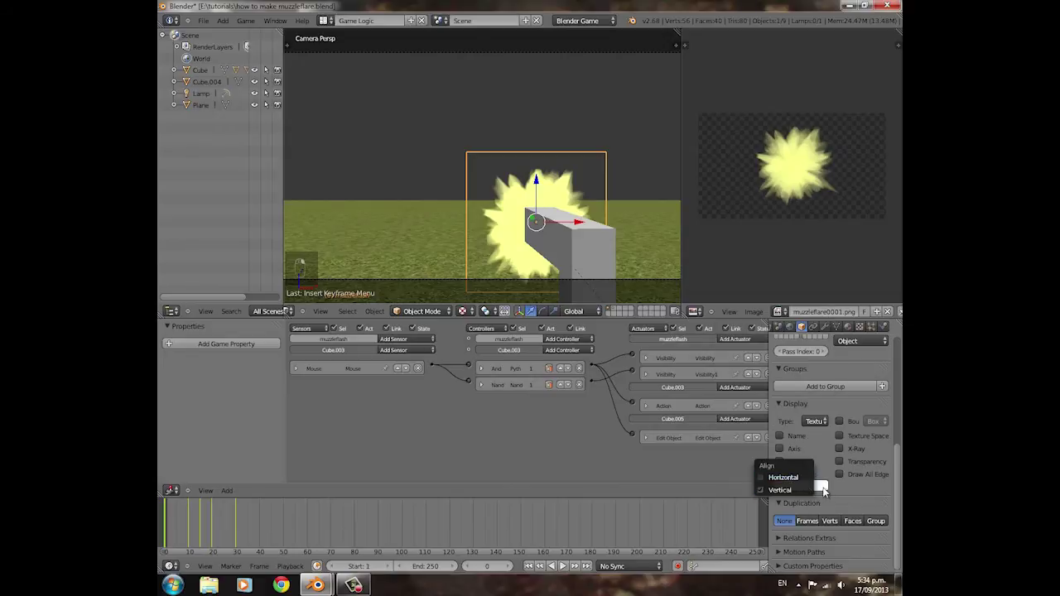
{"action": "right_click", "coordinate": [800, 489]}
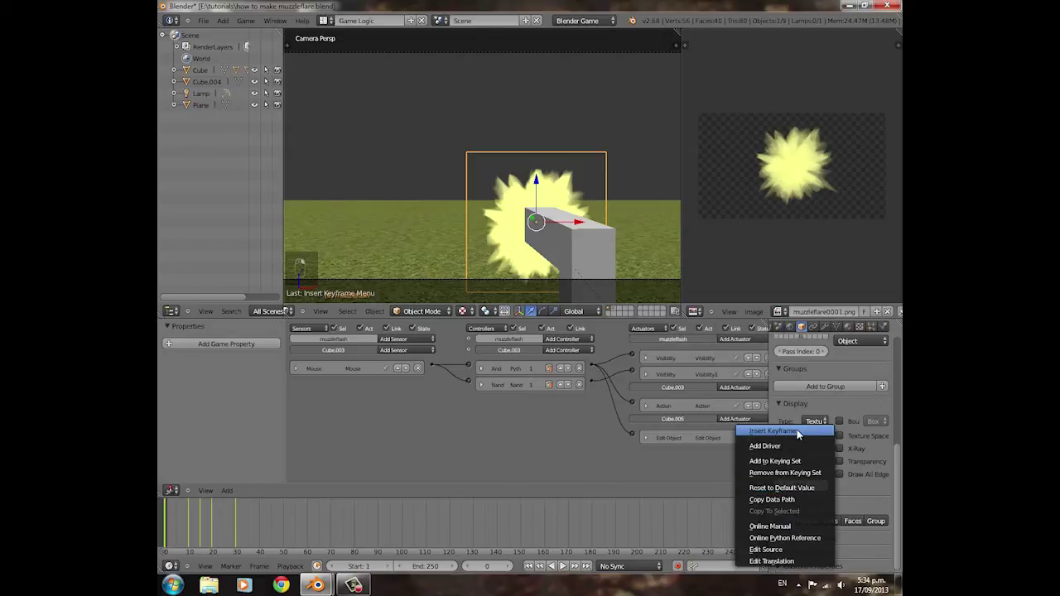
{"action": "mouse_move", "coordinate": [173, 540]}
{"action": "left_mouse_down"}
{"action": "mouse_move", "coordinate": [190, 525]}
{"action": "mouse_move", "coordinate": [216, 529]}
{"action": "mouse_move", "coordinate": [162, 527]}
{"action": "left_mouse_up"}
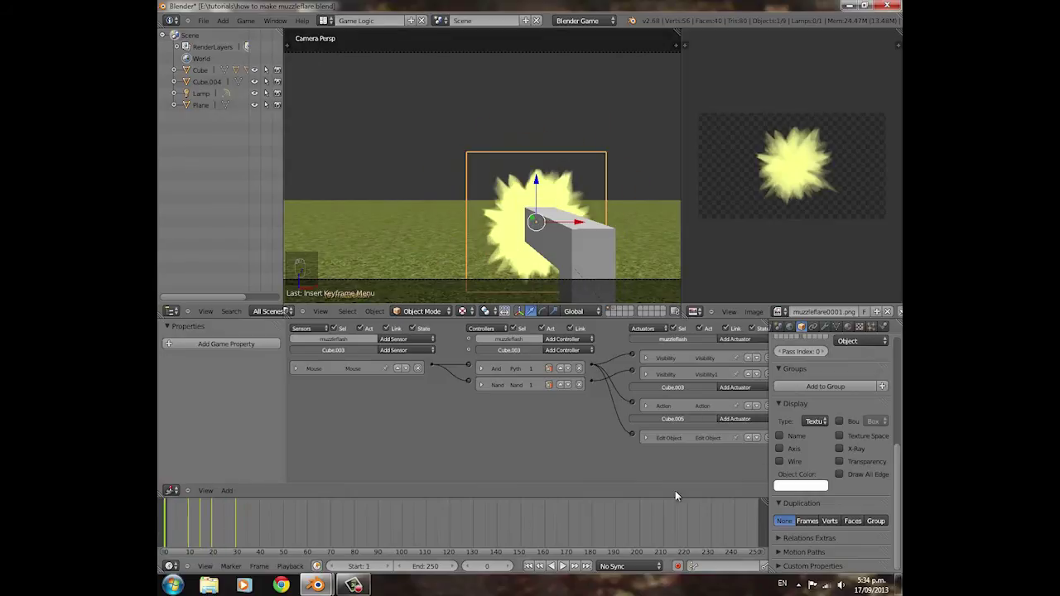
Step: Review the muzzleflash material's shading and game settings, and scrub the timeline back to frame 0 to check the animation
{"action": "left_click", "coordinate": [846, 327]}
{"action": "scroll", "coordinate": [838, 374], "scroll_direction": "up", "scroll_amount": 8}
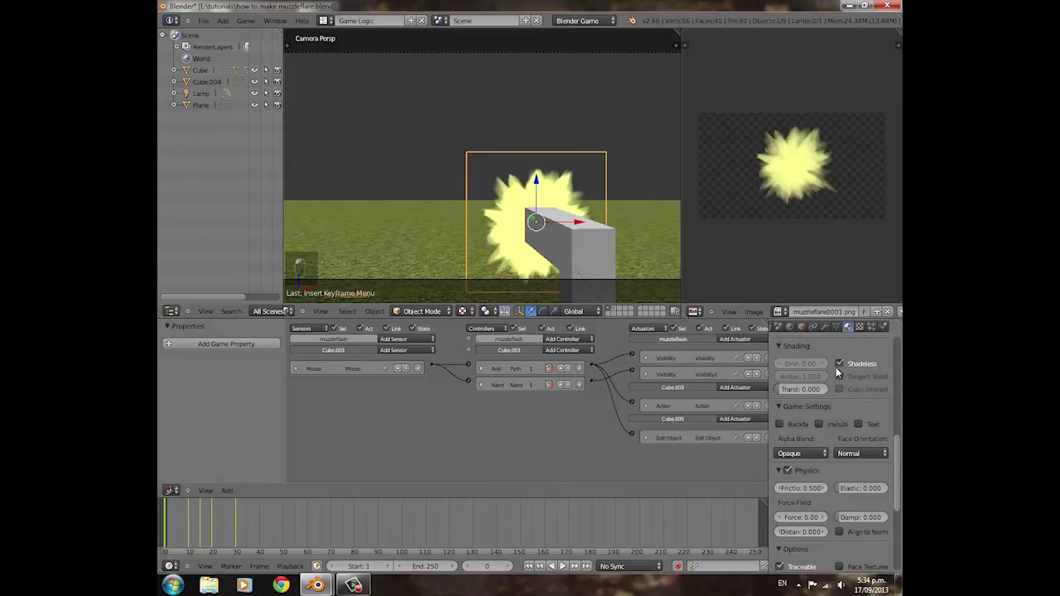
{"action": "scroll", "coordinate": [452, 171], "scroll_direction": "down", "scroll_amount": 3}
{"action": "scroll", "coordinate": [452, 166], "scroll_direction": "up", "scroll_amount": 3}
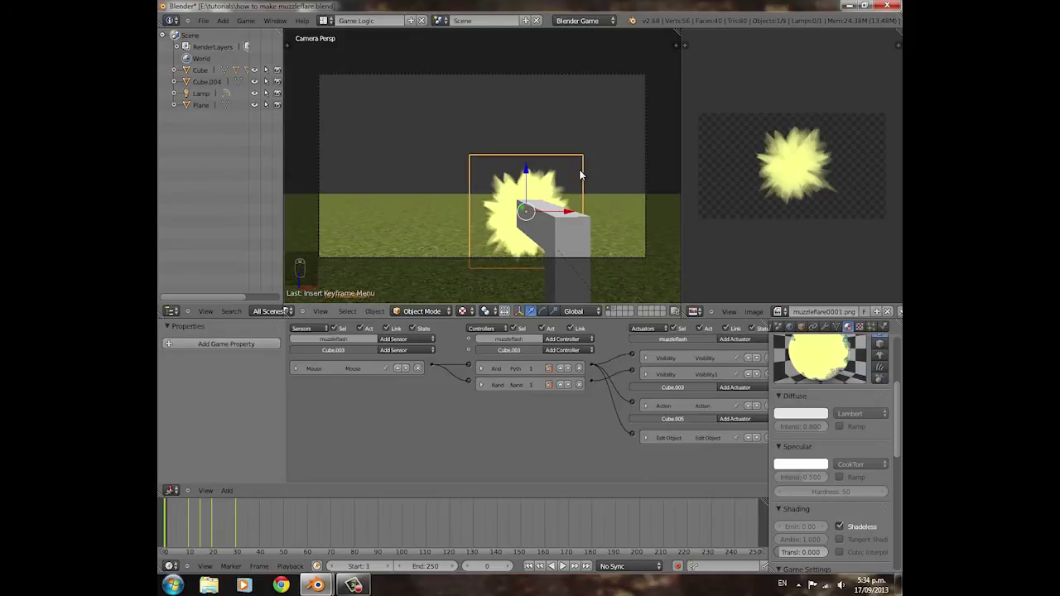
{"action": "scroll", "coordinate": [579, 174], "scroll_direction": "up", "scroll_amount": 2}
{"action": "left_click_drag", "start_coordinate": [213, 532], "coordinate": [165, 522]}
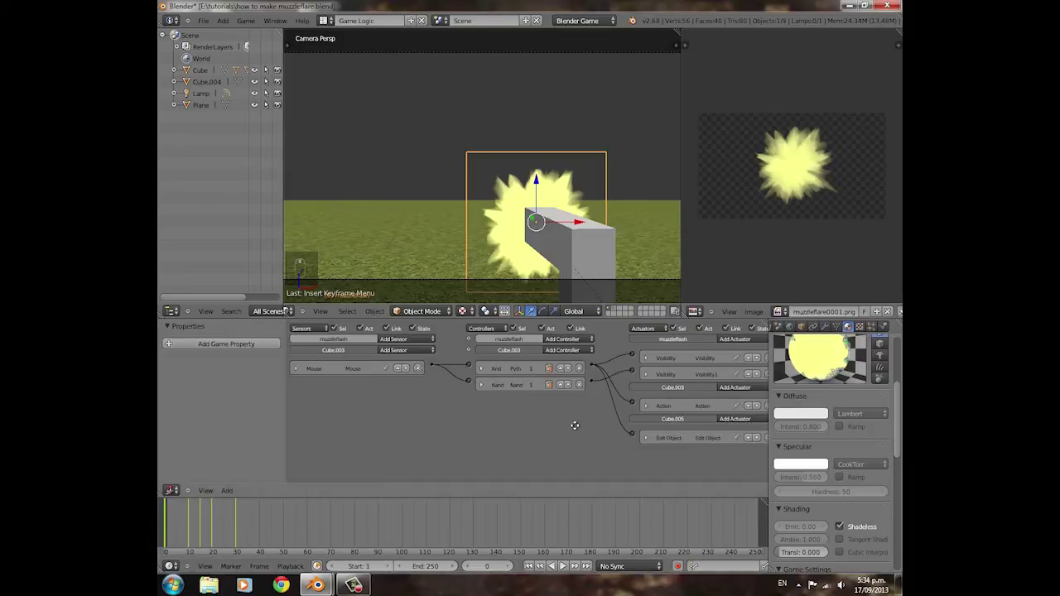
Step: Add an Always sensor and an Action actuator to the muzzleflash plane's logic bricks
{"action": "middle_click_drag", "start_coordinate": [575, 425], "coordinate": [524, 422]}
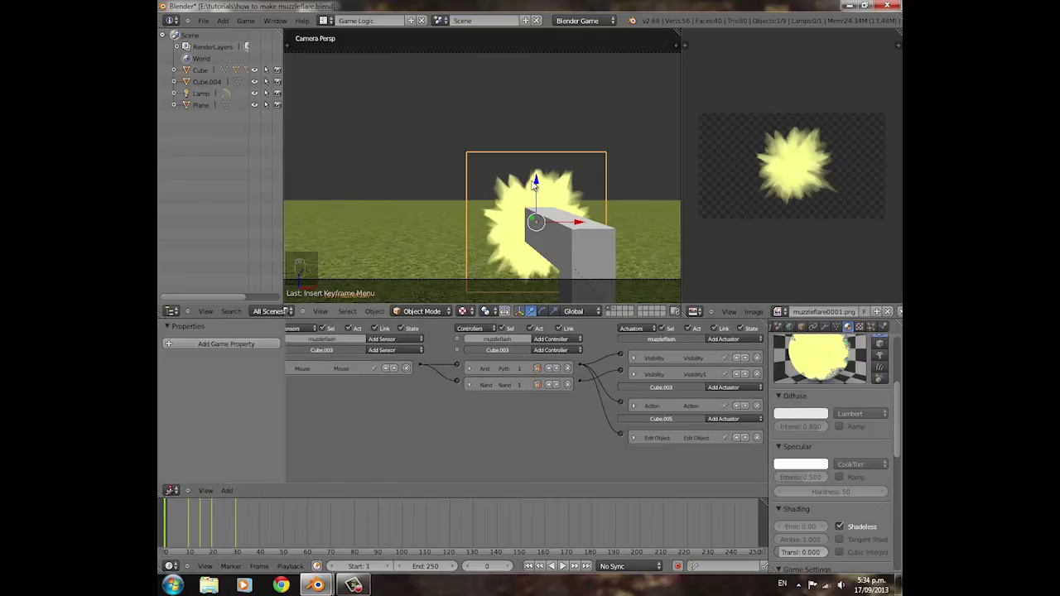
{"action": "left_click", "coordinate": [396, 340]}
{"action": "left_click", "coordinate": [414, 362]}
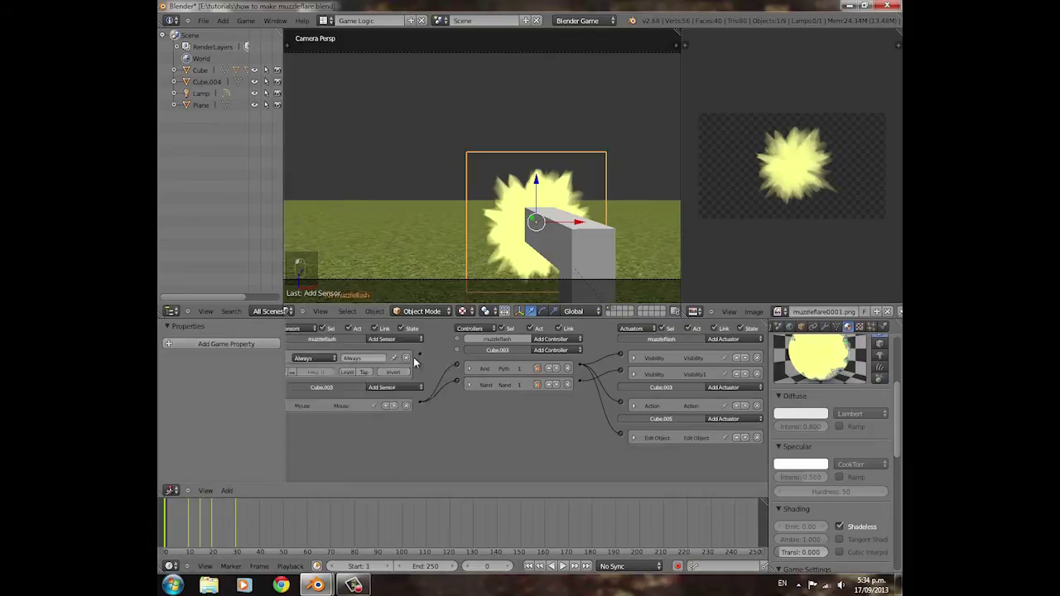
{"action": "left_click", "coordinate": [723, 339]}
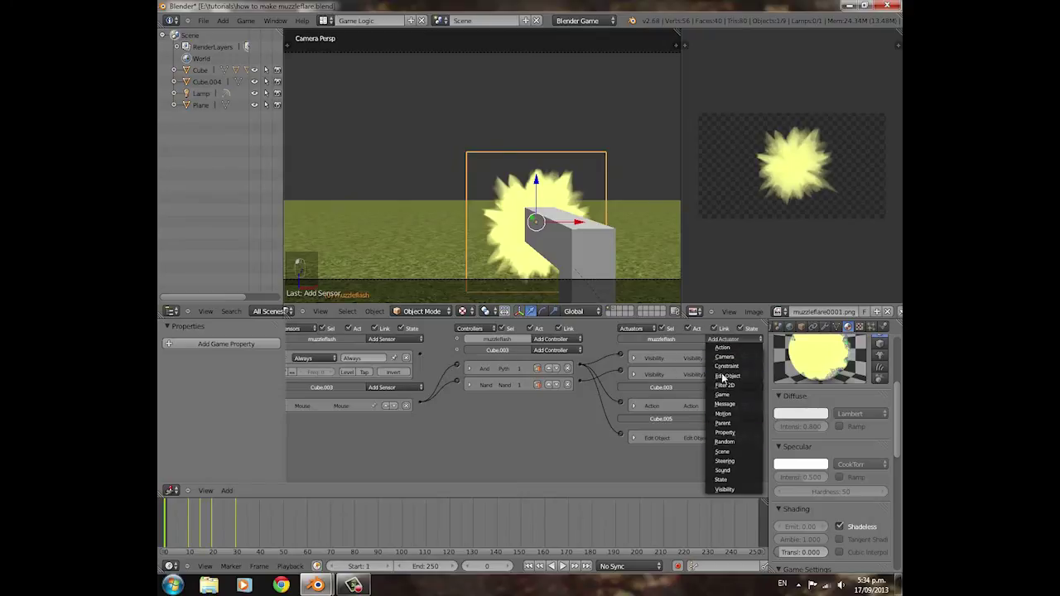
{"action": "left_click", "coordinate": [720, 348]}
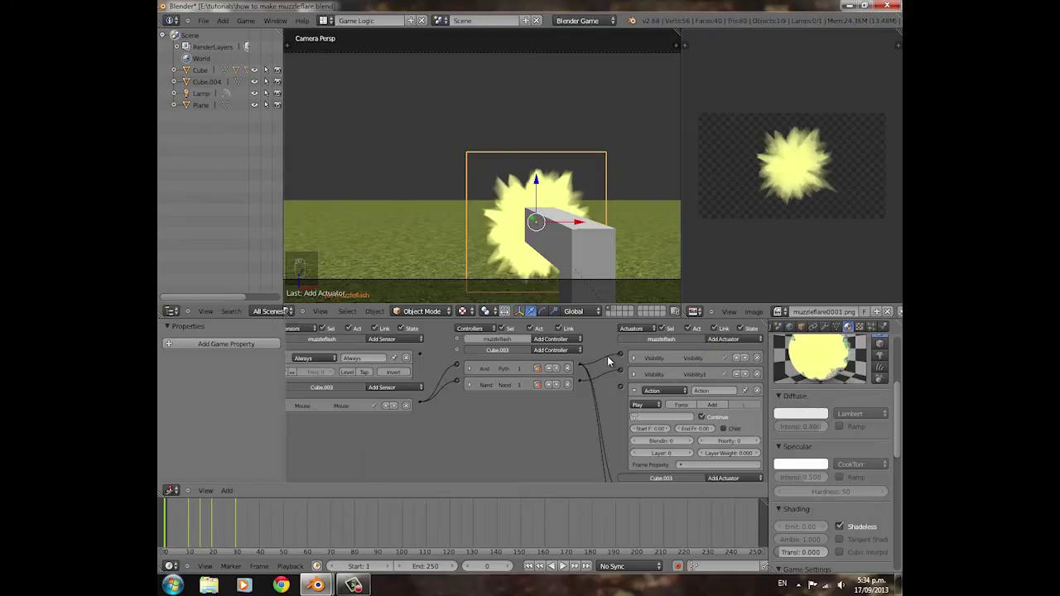
Step: Connect the Always sensor to the Action actuator through a new And controller, and have it play muzzleflashAction with end frame 30
{"action": "left_click", "coordinate": [551, 339]}
{"action": "left_click", "coordinate": [551, 354]}
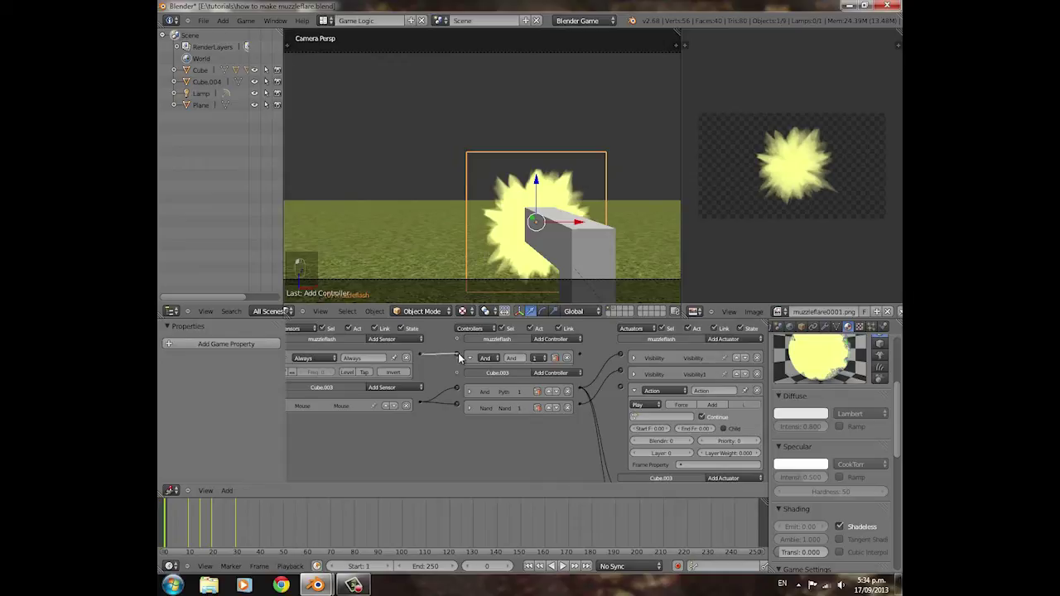
{"action": "left_click", "coordinate": [663, 416]}
{"action": "left_click", "coordinate": [668, 437]}
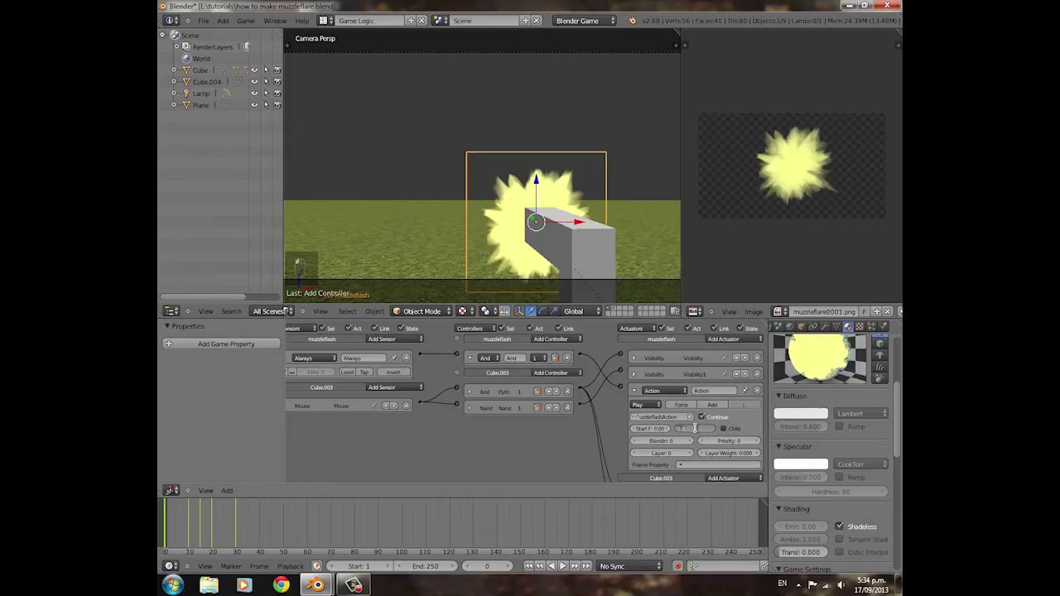
Step: Run the game from the camera view and fire the gun to check how the muzzle flash animates
{"action": "scroll", "coordinate": [454, 116], "scroll_direction": "down", "scroll_amount": 3}
{"action": "scroll", "coordinate": [455, 123], "scroll_direction": "up", "scroll_amount": 2}
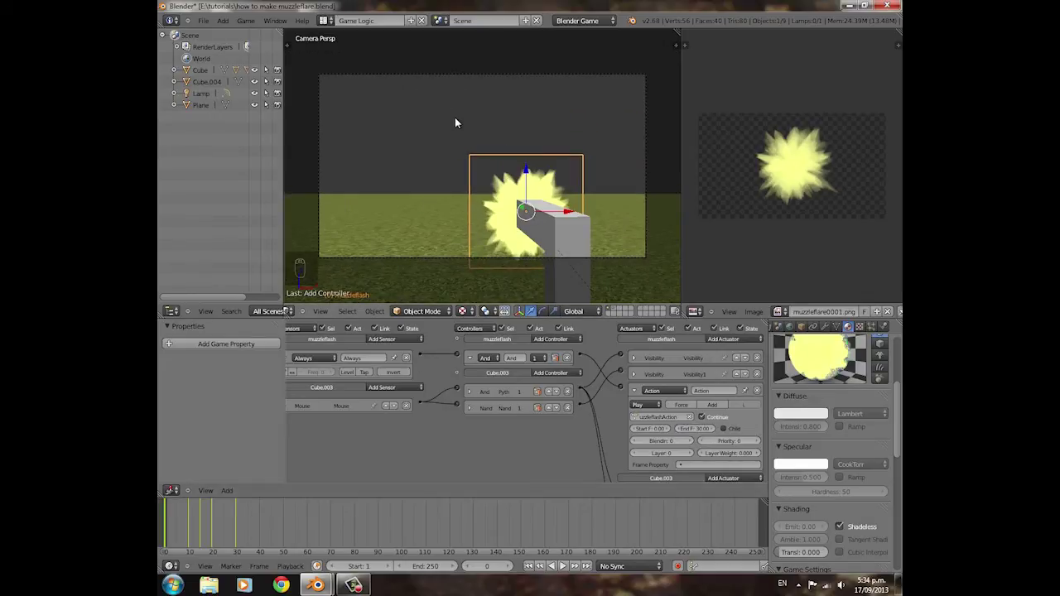
{"action": "key", "text": "p"}
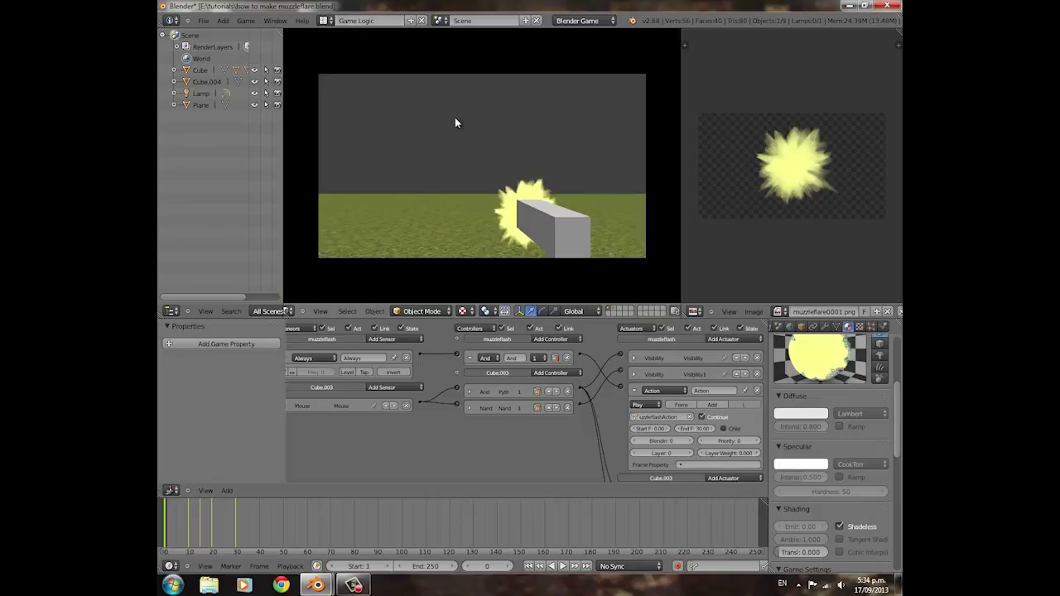
{"action": "left_click", "coordinate": [482, 170]}
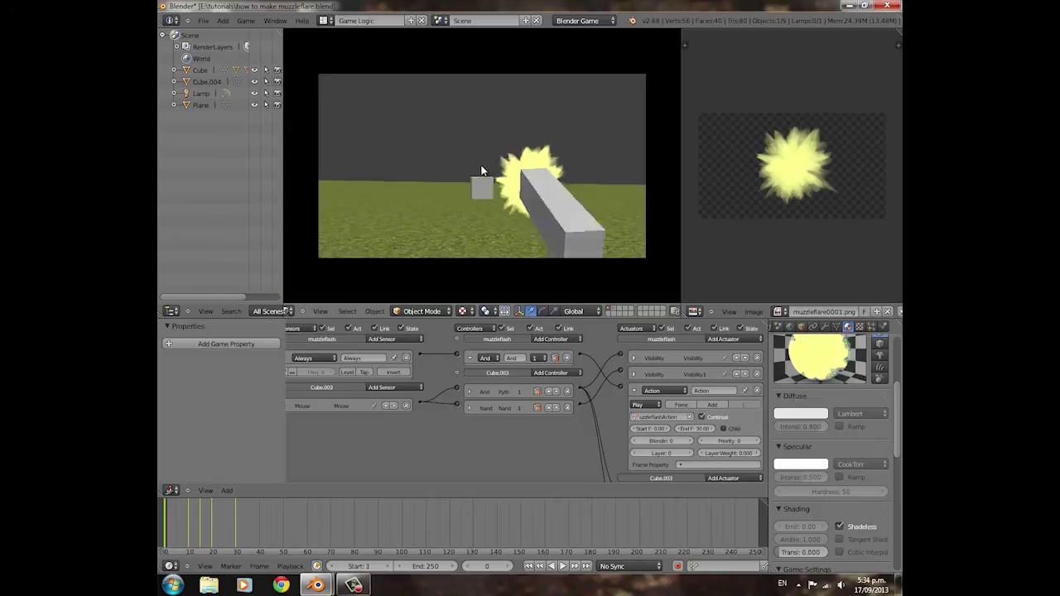
{"action": "left_click", "coordinate": [483, 166]}
{"action": "key", "text": "Escape"}
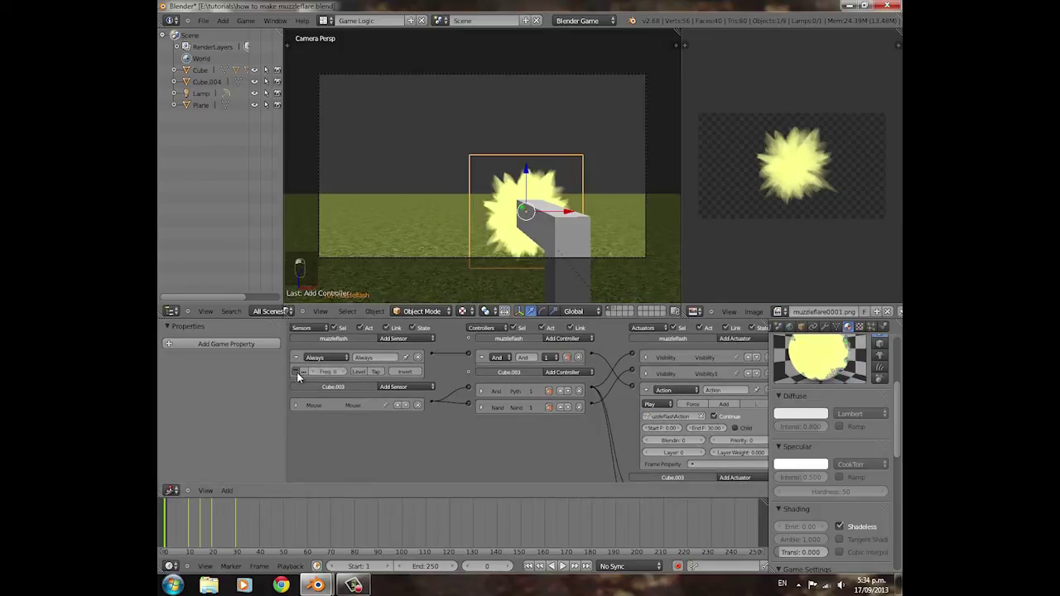
{"action": "key", "text": "p"}
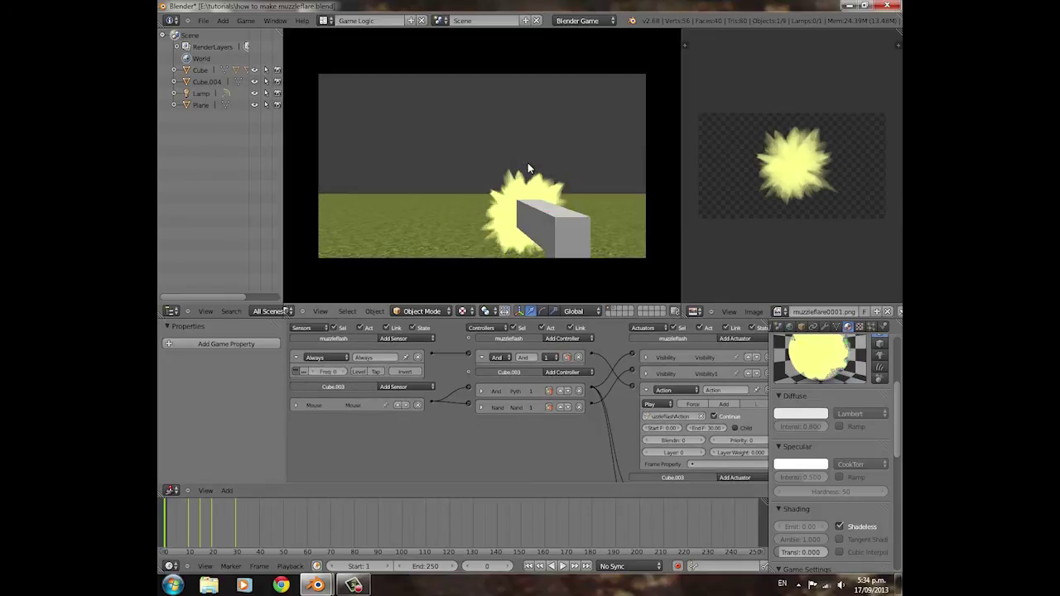
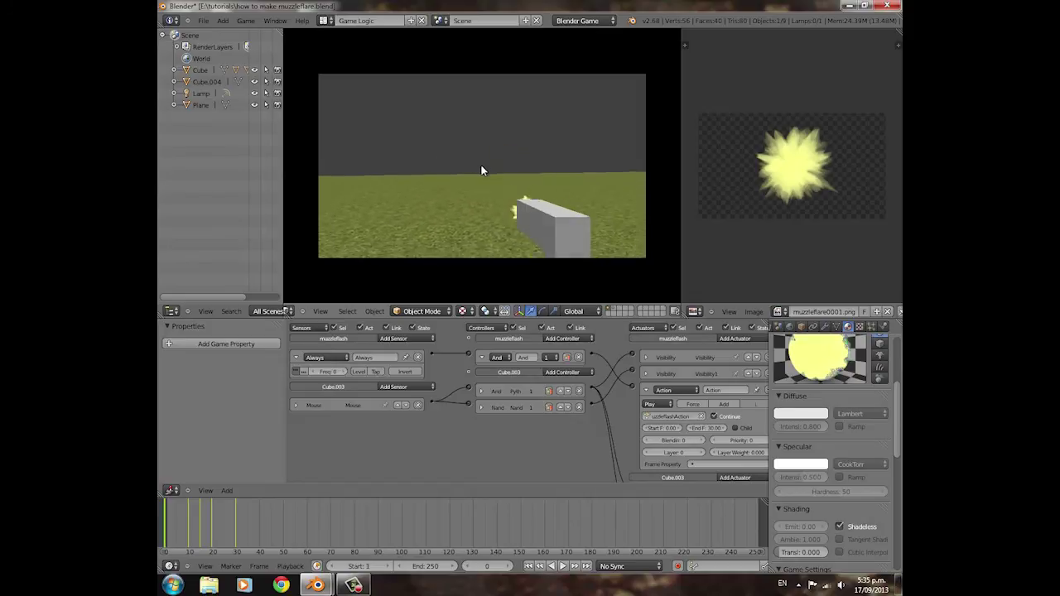
{"action": "key", "text": "Escape"}
Step: Set the muzzleflash plane's physics type to No Collision
{"action": "left_click", "coordinate": [884, 327]}
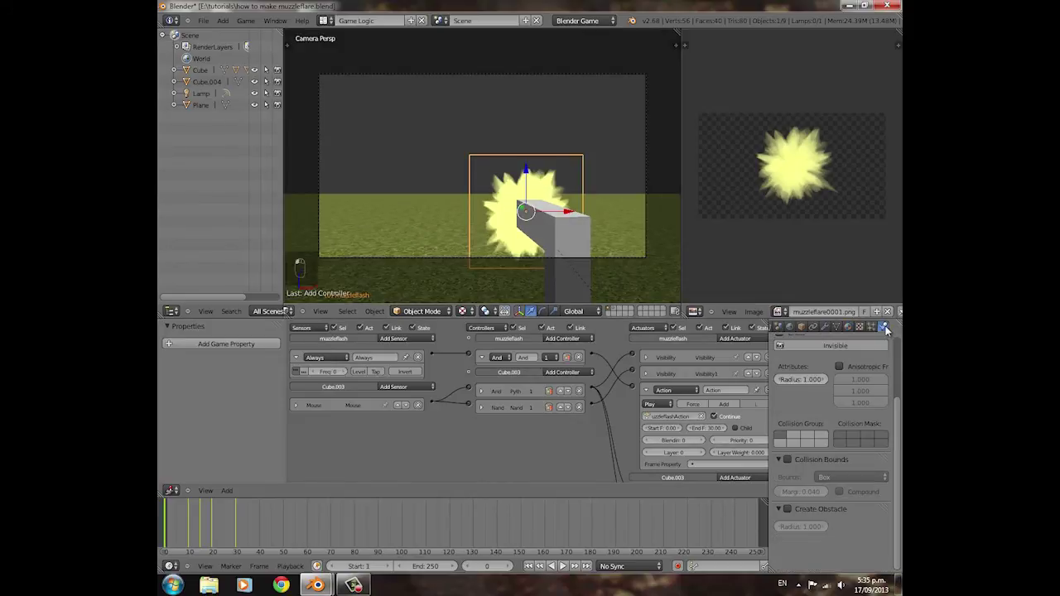
{"action": "scroll", "coordinate": [859, 373], "scroll_direction": "up", "scroll_amount": 5}
{"action": "left_click", "coordinate": [845, 364]}
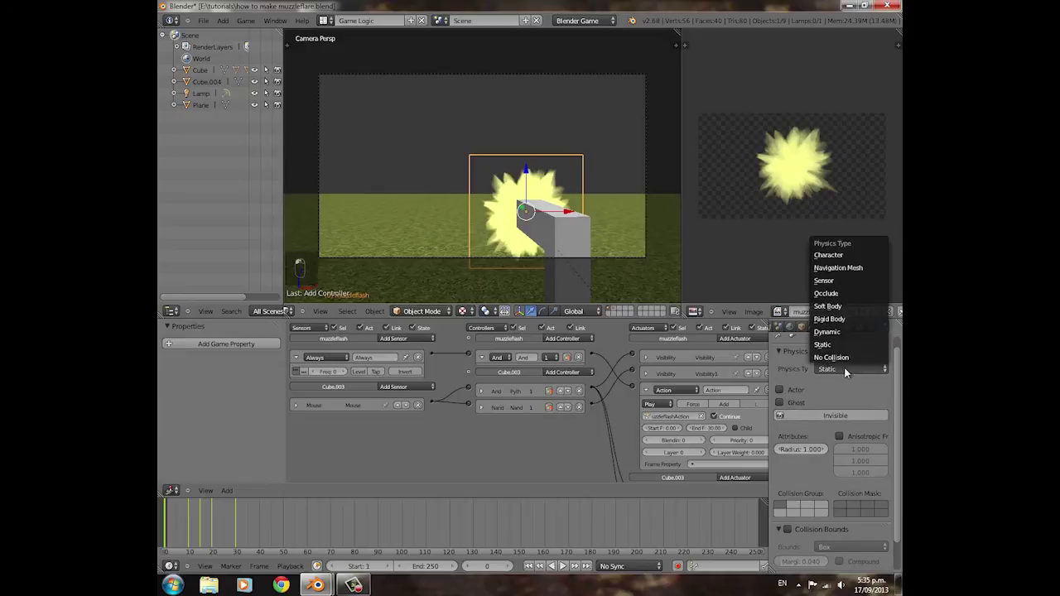
{"action": "left_click", "coordinate": [848, 373]}
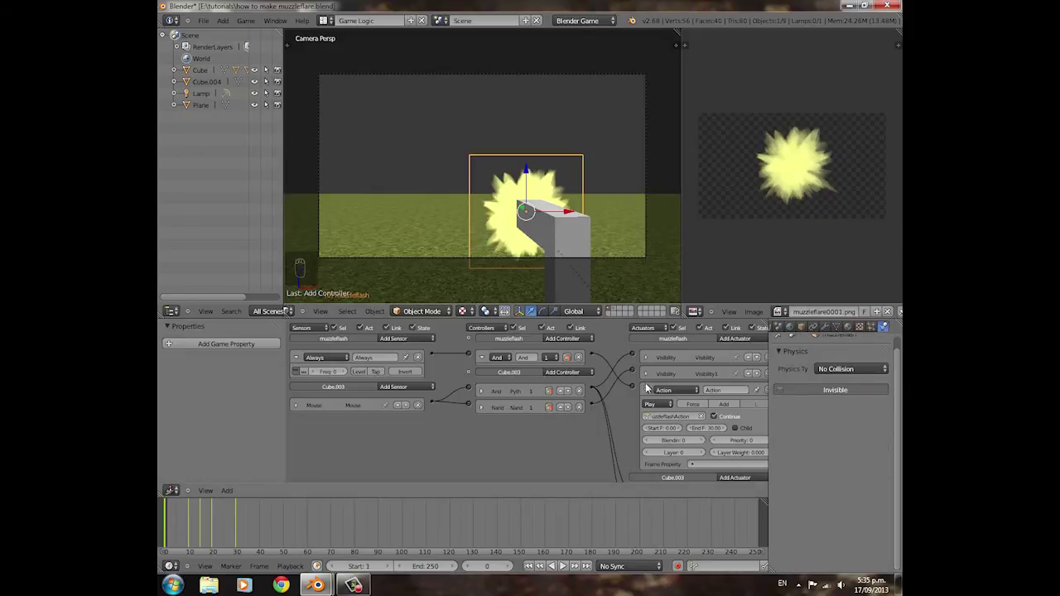
Step: Collapse the muzzleflash's Action actuator and briefly check the settings of its two Visibility actuators
{"action": "left_click", "coordinate": [646, 390]}
{"action": "left_click", "coordinate": [647, 373]}
{"action": "left_click", "coordinate": [647, 373]}
{"action": "left_click", "coordinate": [646, 357]}
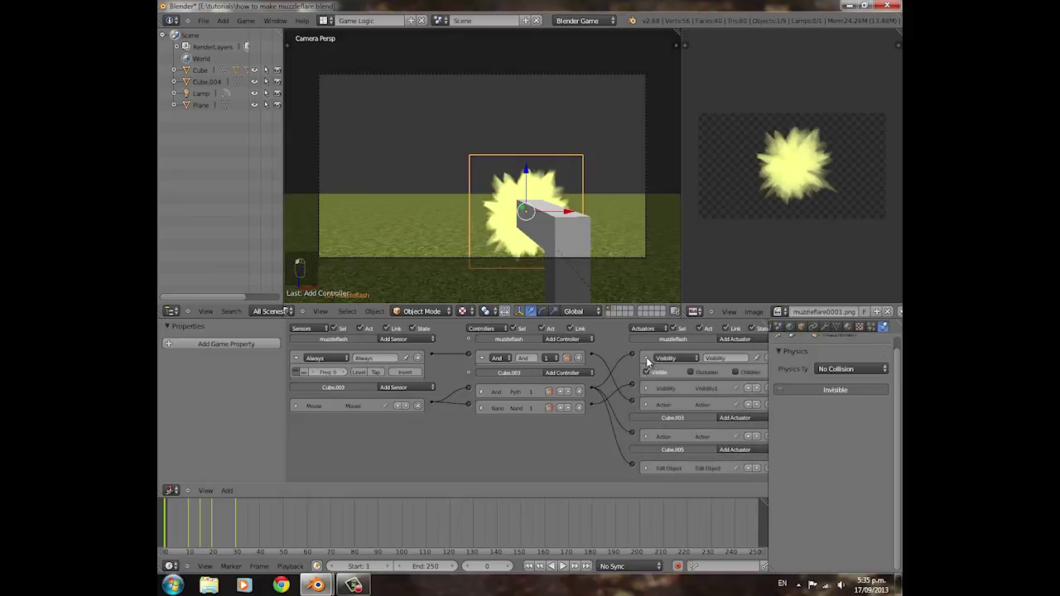
{"action": "left_click", "coordinate": [646, 357]}
Step: Run the game and fire repeatedly while aiming in different directions to check the flash's visibility and animation
{"action": "key", "text": "p"}
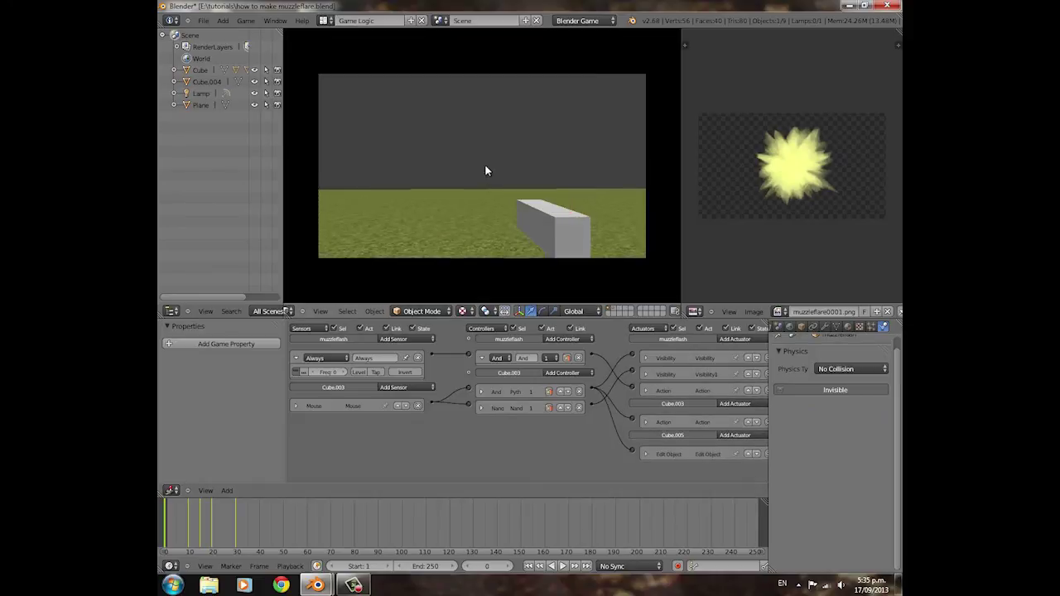
{"action": "left_click", "coordinate": [482, 167]}
{"action": "left_click", "coordinate": [482, 166]}
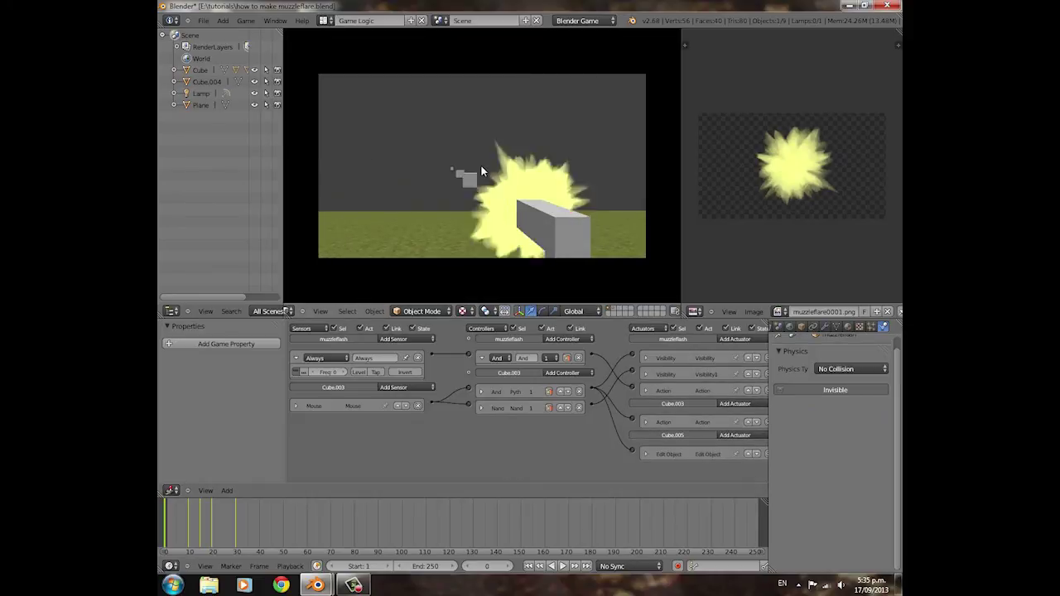
{"action": "left_click", "coordinate": [482, 167]}
{"action": "left_click", "coordinate": [482, 165]}
{"action": "left_click", "coordinate": [482, 165]}
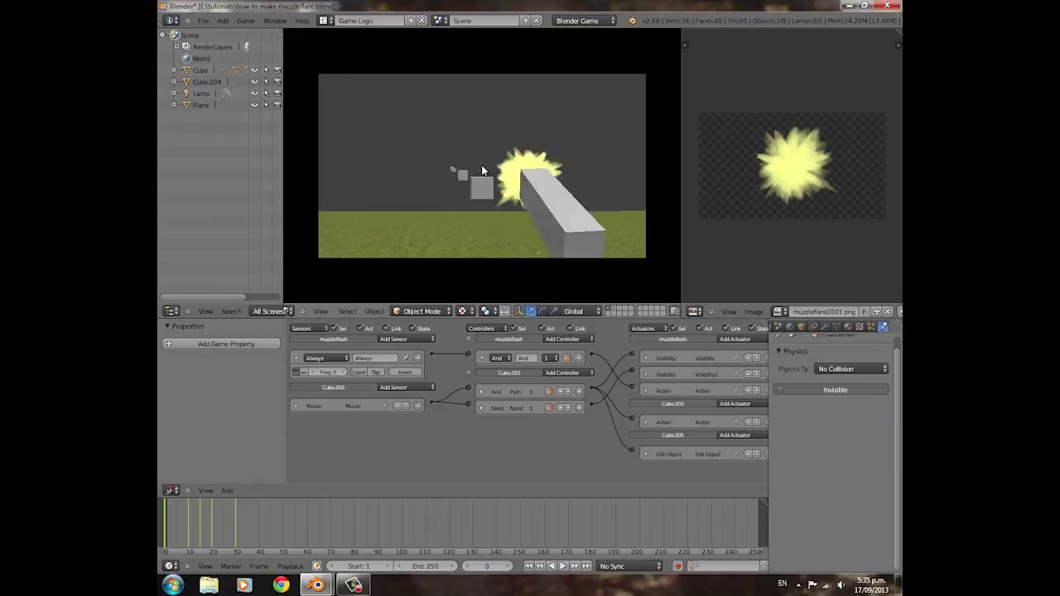
{"action": "left_click", "coordinate": [482, 165]}
{"action": "left_click", "coordinate": [481, 165]}
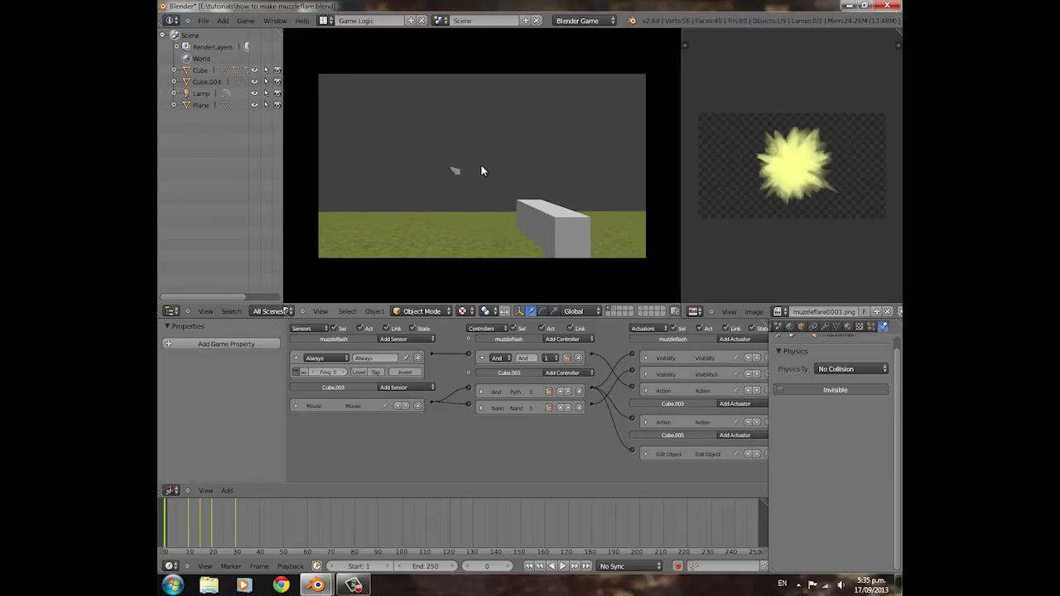
{"action": "left_click", "coordinate": [481, 165]}
{"action": "left_click", "coordinate": [481, 164]}
{"action": "left_click", "coordinate": [481, 165]}
{"action": "left_click", "coordinate": [482, 164]}
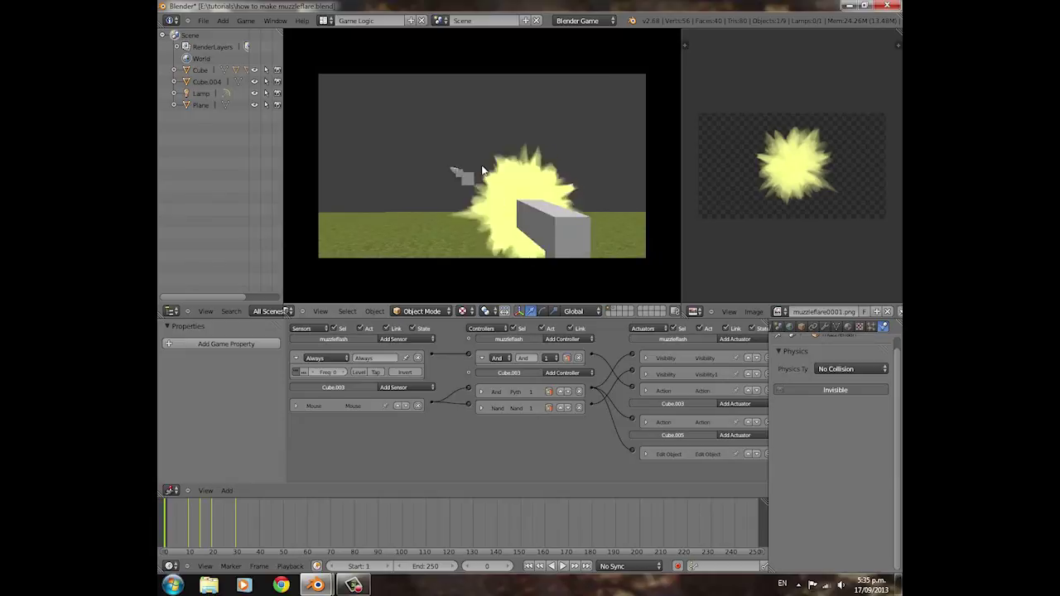
{"action": "left_click", "coordinate": [481, 165]}
{"action": "left_click", "coordinate": [481, 165]}
{"action": "left_click", "coordinate": [481, 165]}
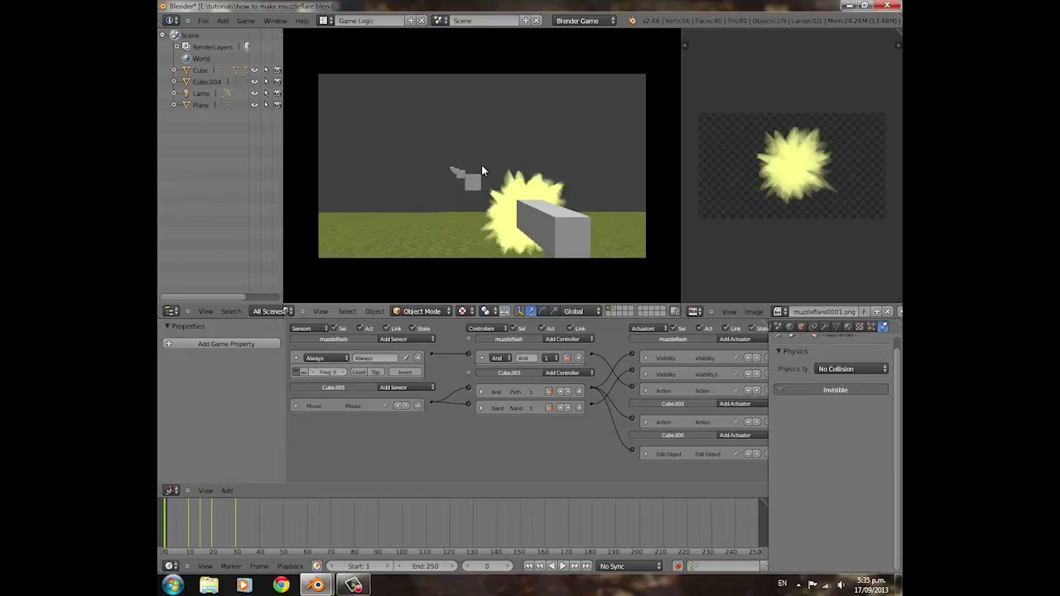
{"action": "left_click", "coordinate": [481, 164]}
{"action": "left_click", "coordinate": [481, 165]}
{"action": "left_click", "coordinate": [482, 165]}
{"action": "left_click", "coordinate": [470, 175]}
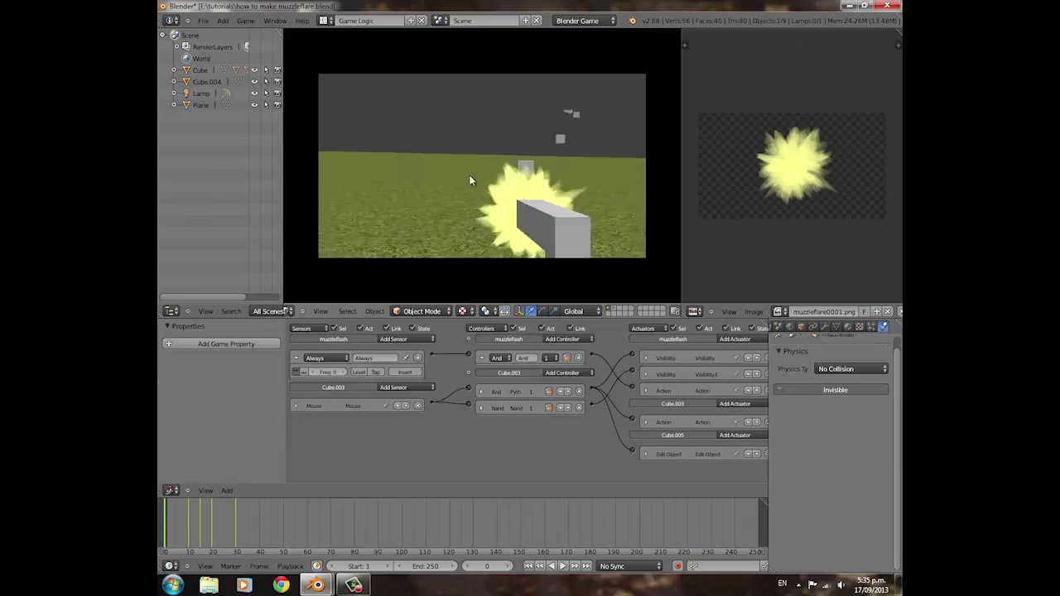
{"action": "left_click", "coordinate": [488, 164]}
{"action": "left_click", "coordinate": [485, 172]}
{"action": "left_click", "coordinate": [464, 161]}
{"action": "left_click", "coordinate": [492, 169]}
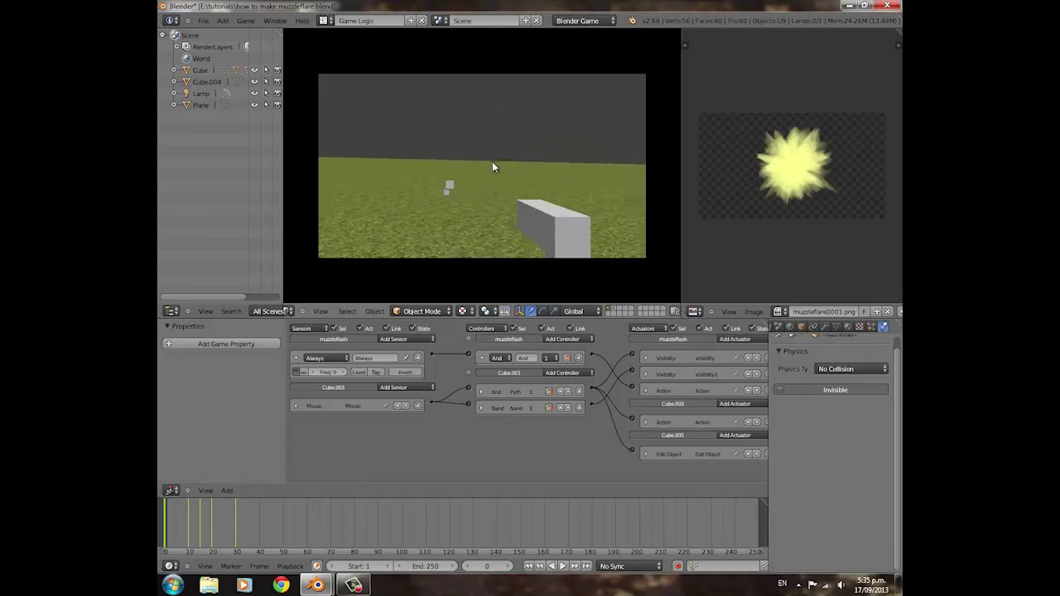
{"action": "left_click", "coordinate": [505, 185]}
{"action": "left_click", "coordinate": [484, 164]}
{"action": "left_click", "coordinate": [450, 173]}
{"action": "left_click", "coordinate": [468, 165]}
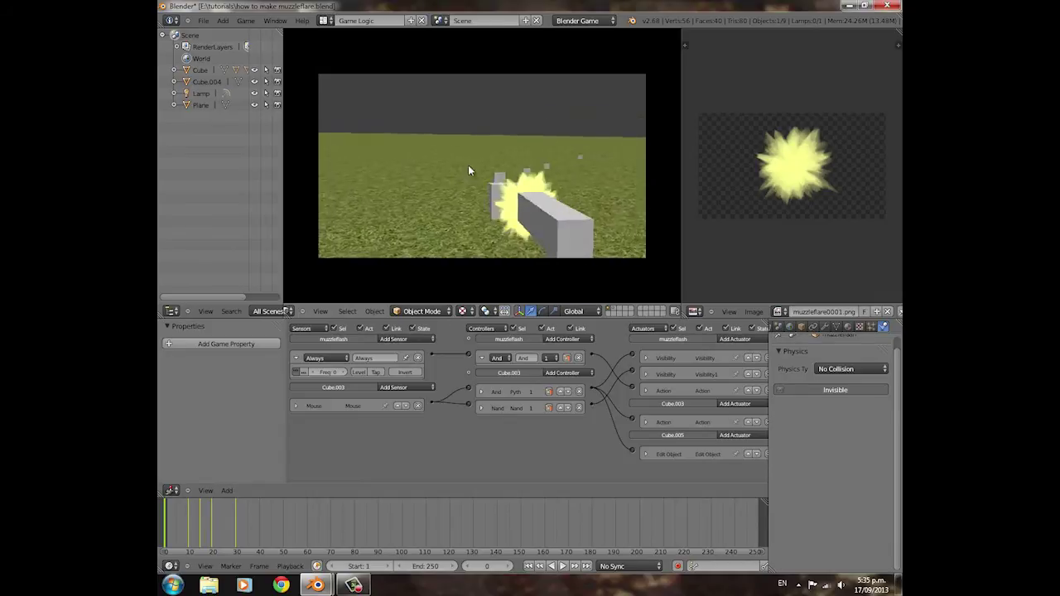
{"action": "left_click", "coordinate": [593, 177]}
{"action": "left_click", "coordinate": [479, 163]}
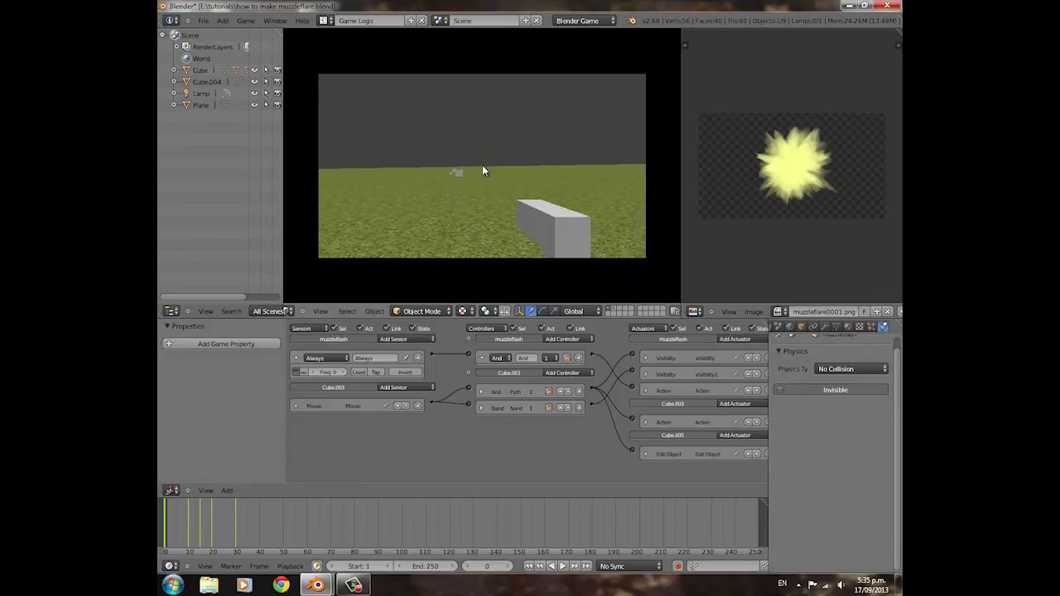
{"action": "left_click", "coordinate": [484, 167]}
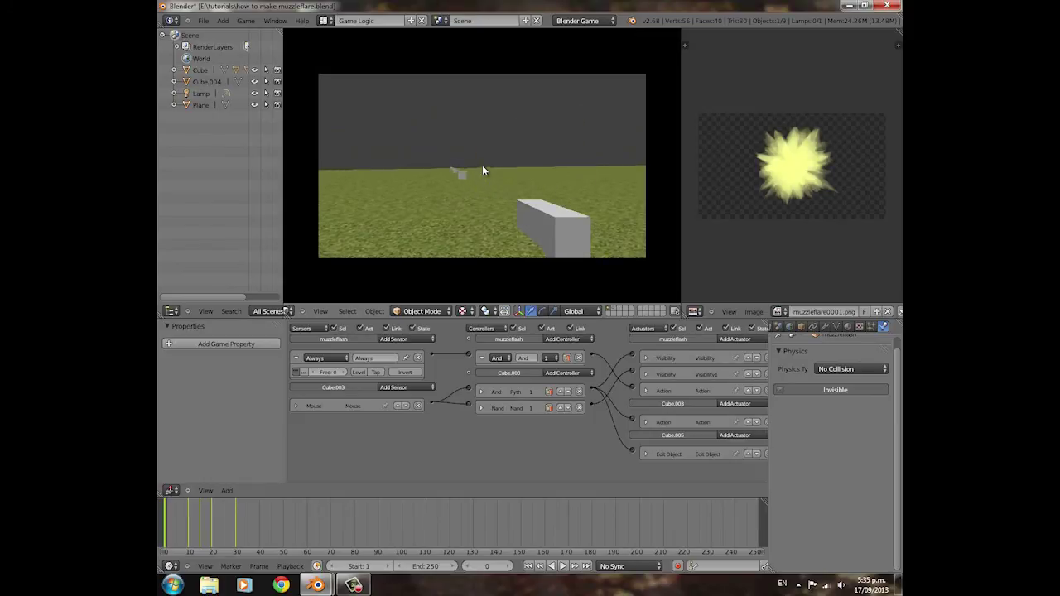
{"action": "left_click", "coordinate": [483, 166]}
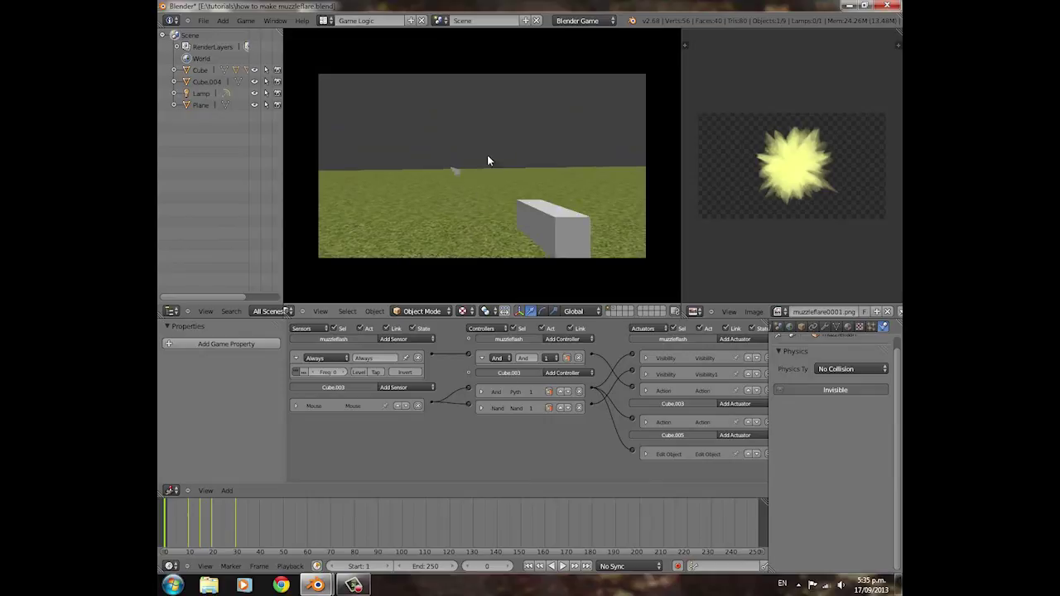
{"action": "left_click", "coordinate": [487, 156]}
{"action": "left_click", "coordinate": [473, 165]}
{"action": "left_click", "coordinate": [484, 161]}
{"action": "left_click", "coordinate": [497, 156]}
{"action": "left_click", "coordinate": [488, 163]}
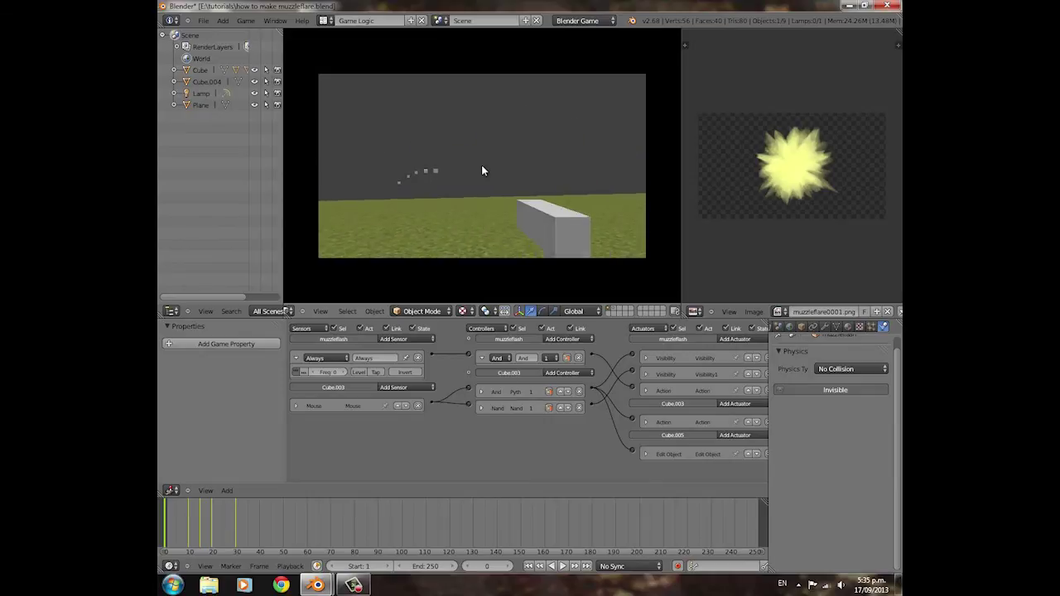
{"action": "key", "text": "Escape"}
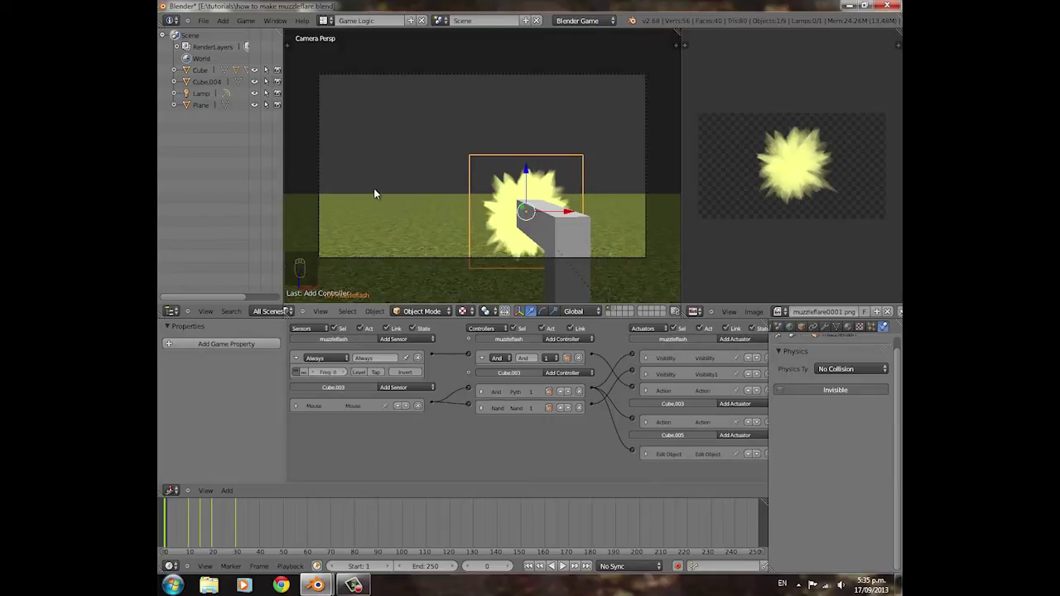
Step: Move the muzzleflash plane slightly forward along the Y axis, away from the gun barrel
{"action": "middle_click_drag", "start_coordinate": [375, 189], "coordinate": [471, 247]}
{"action": "scroll", "coordinate": [471, 247], "scroll_direction": "down", "scroll_amount": 4}
{"action": "scroll", "coordinate": [510, 226], "scroll_direction": "up", "scroll_amount": 3}
{"action": "scroll", "coordinate": [511, 226], "scroll_direction": "up", "scroll_amount": 3}
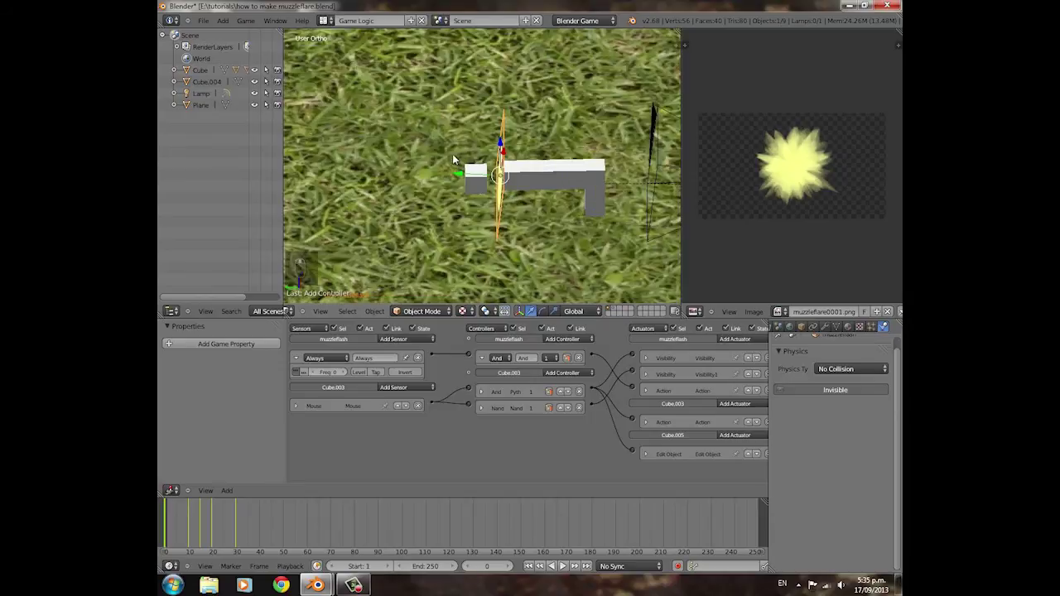
{"action": "left_click_drag", "start_coordinate": [456, 171], "coordinate": [448, 170]}
{"action": "middle_click_drag", "start_coordinate": [550, 203], "coordinate": [500, 230]}
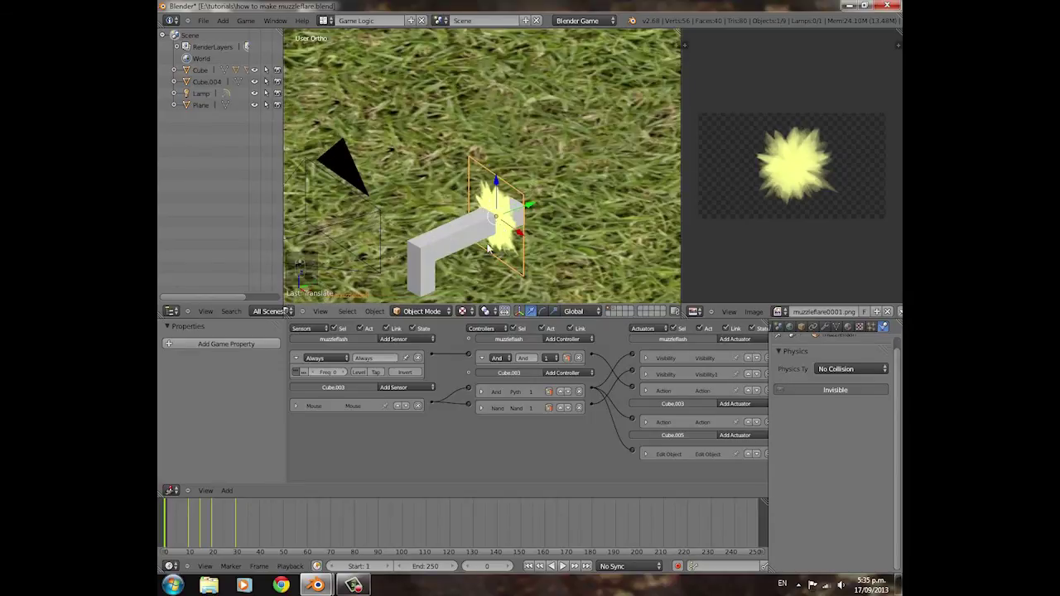
Step: Run the game from the camera view and fire repeatedly while aiming in different directions to check the repositioned muzzle flash, then exit
{"action": "key", "text": "KP_0"}
{"action": "key", "text": "p"}
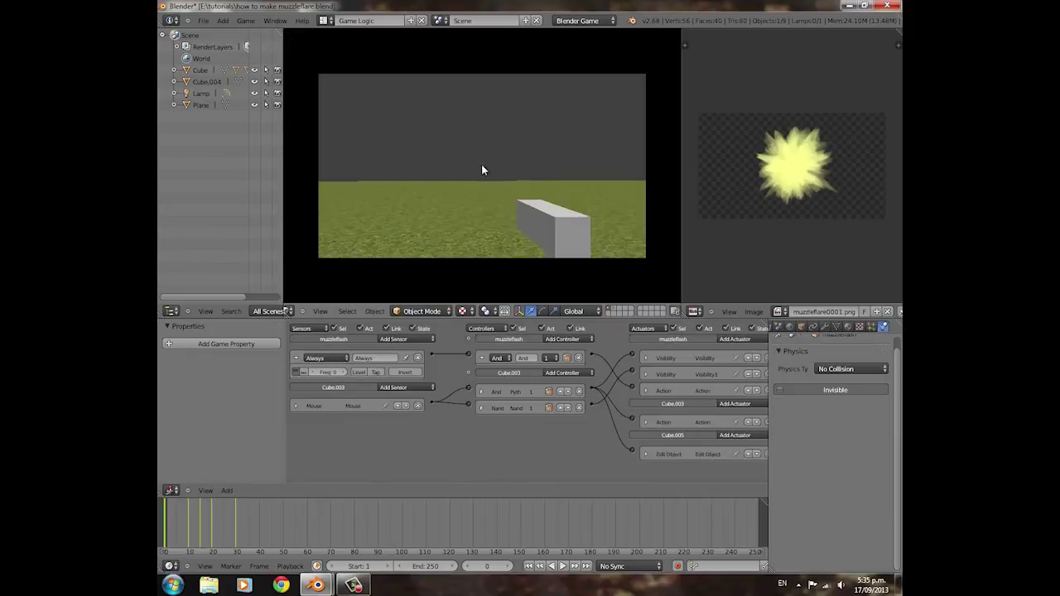
{"action": "left_click", "coordinate": [472, 171]}
{"action": "left_click", "coordinate": [485, 166]}
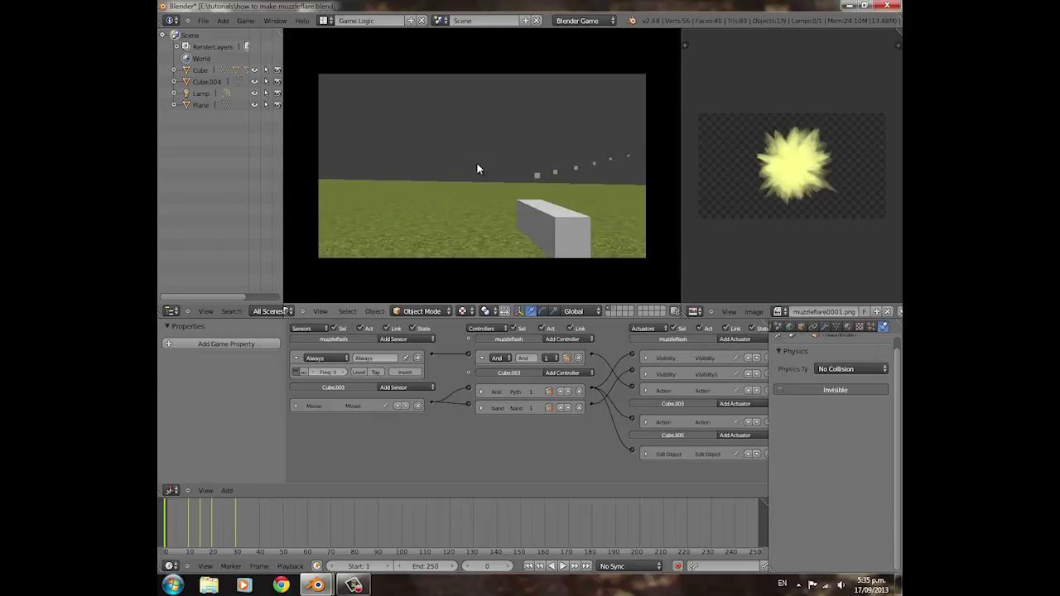
{"action": "left_click", "coordinate": [498, 171]}
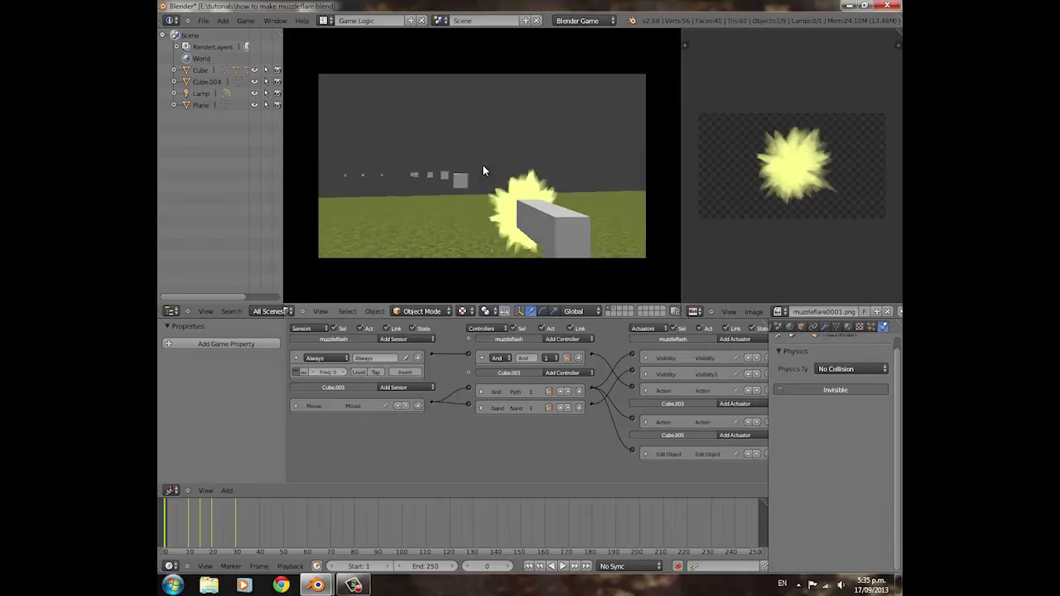
{"action": "left_click", "coordinate": [472, 171]}
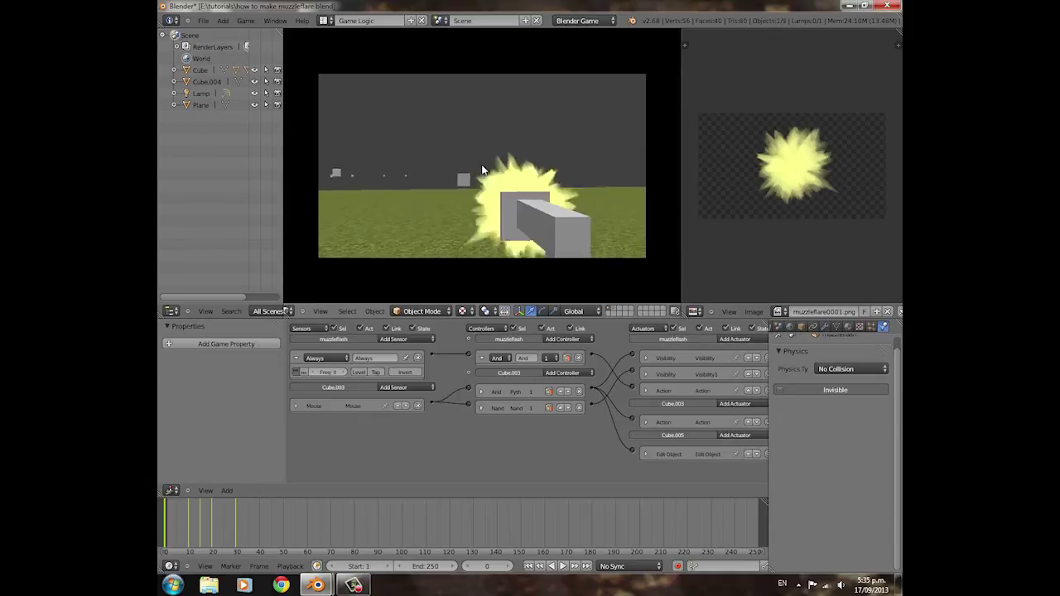
{"action": "left_click", "coordinate": [476, 171]}
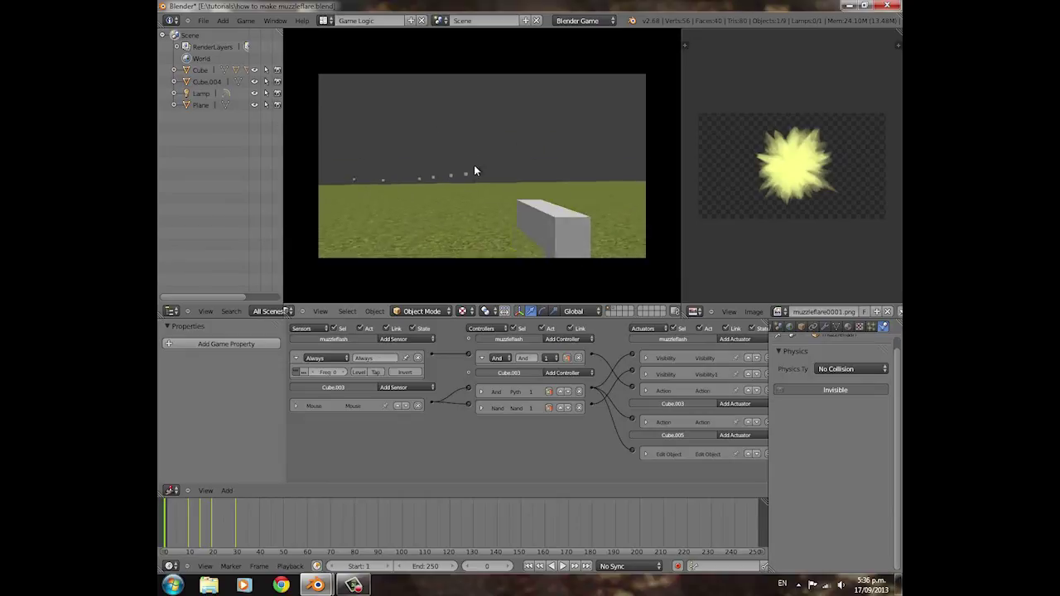
{"action": "left_click", "coordinate": [464, 166]}
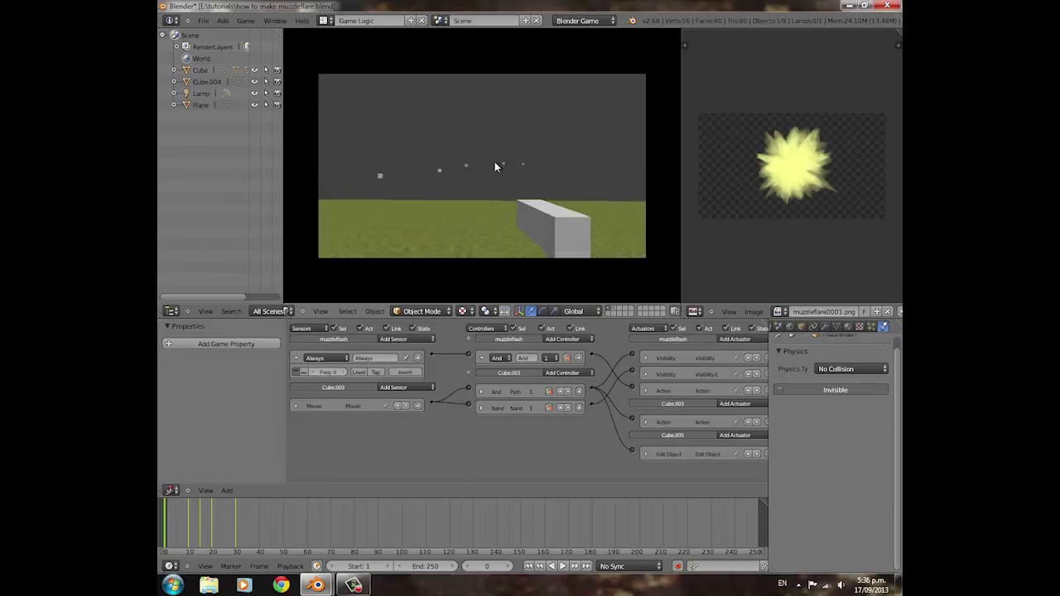
{"action": "left_click", "coordinate": [468, 177]}
{"action": "left_click", "coordinate": [480, 167]}
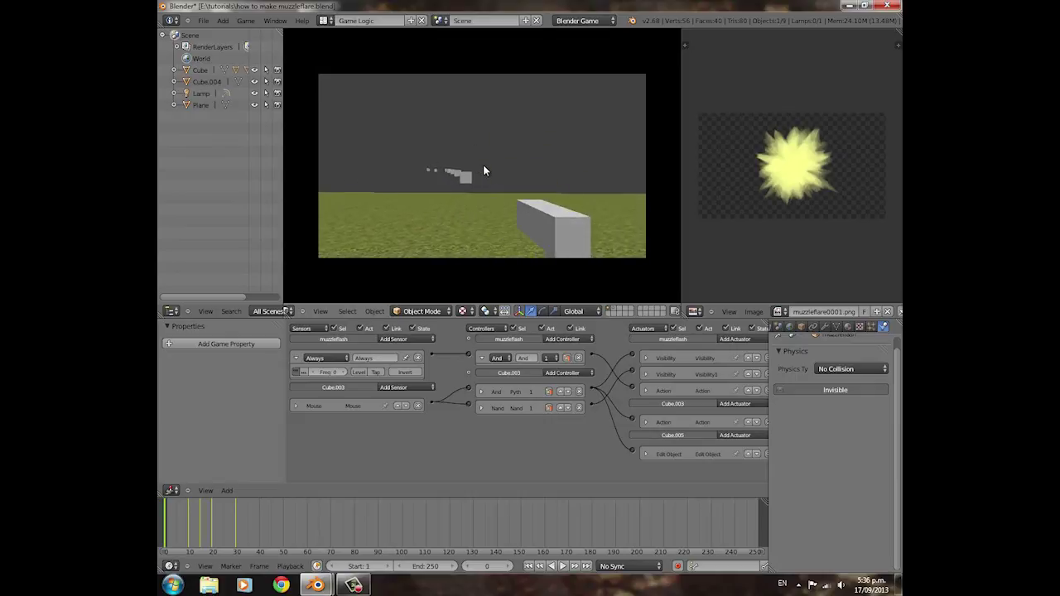
{"action": "left_click", "coordinate": [490, 165]}
{"action": "left_click", "coordinate": [452, 169]}
{"action": "left_click", "coordinate": [477, 165]}
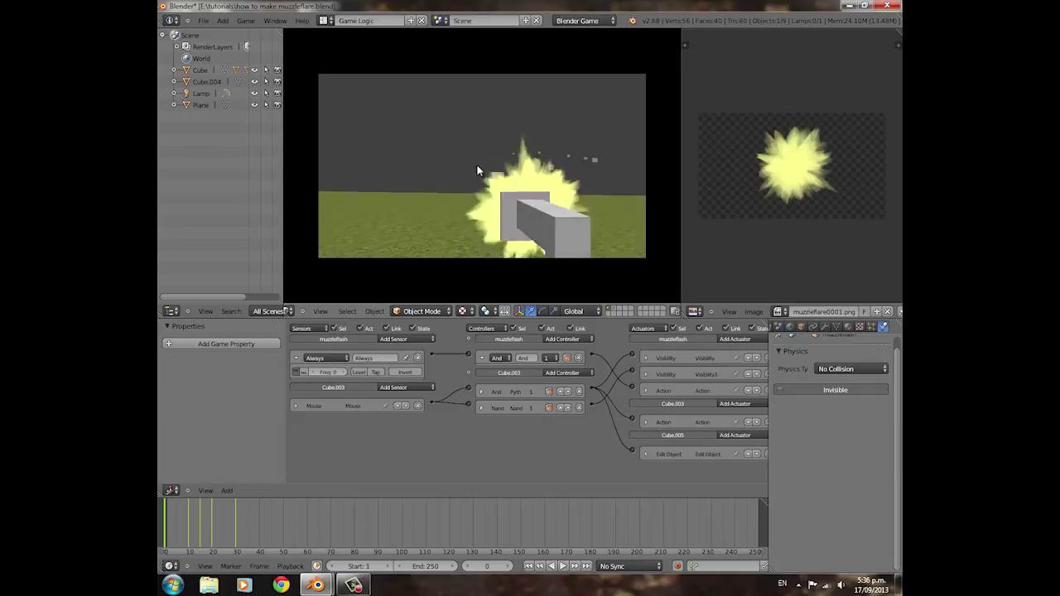
{"action": "left_click", "coordinate": [488, 175]}
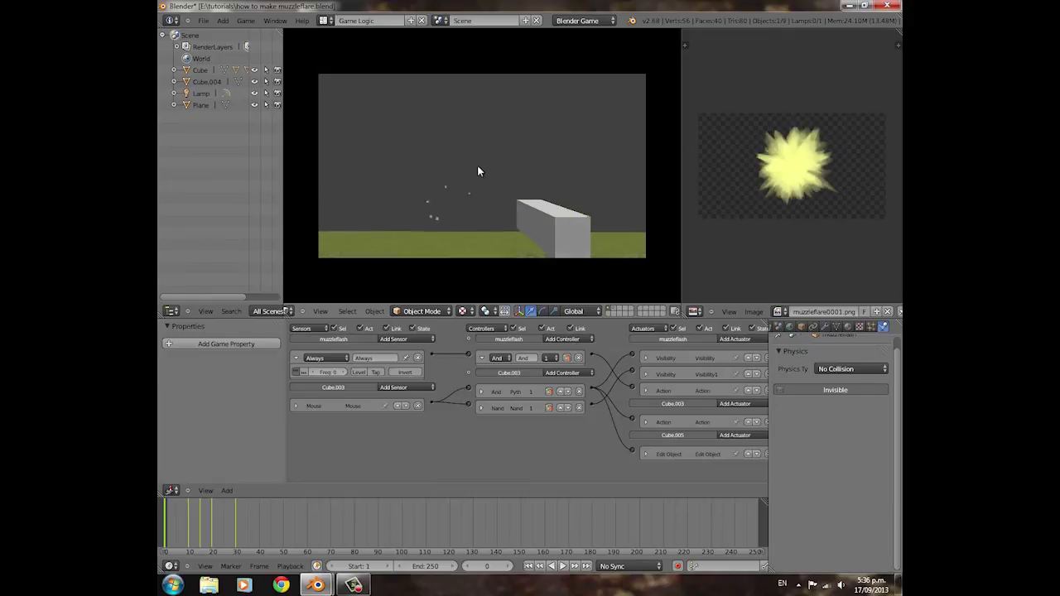
{"action": "left_click", "coordinate": [490, 170]}
{"action": "mouse_move", "coordinate": [490, 166]}
{"action": "left_mouse_down"}
{"action": "mouse_move", "coordinate": [471, 164]}
{"action": "mouse_move", "coordinate": [494, 155]}
{"action": "mouse_move", "coordinate": [482, 162]}
{"action": "left_mouse_up"}
{"action": "left_click", "coordinate": [477, 184]}
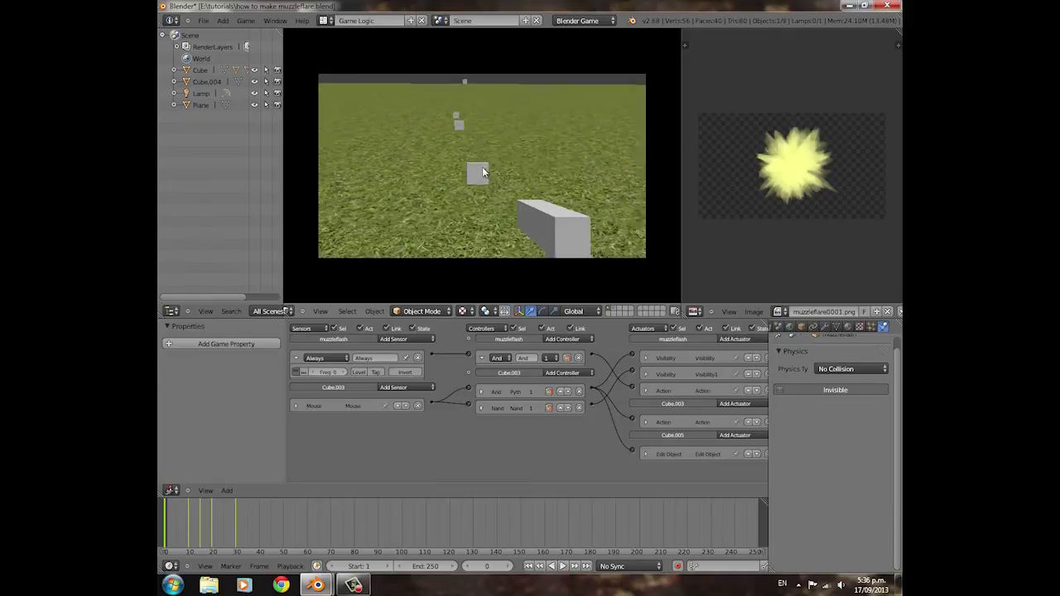
{"action": "left_click", "coordinate": [483, 172]}
{"action": "left_click", "coordinate": [478, 171]}
{"action": "left_click", "coordinate": [485, 170]}
{"action": "left_click", "coordinate": [482, 166]}
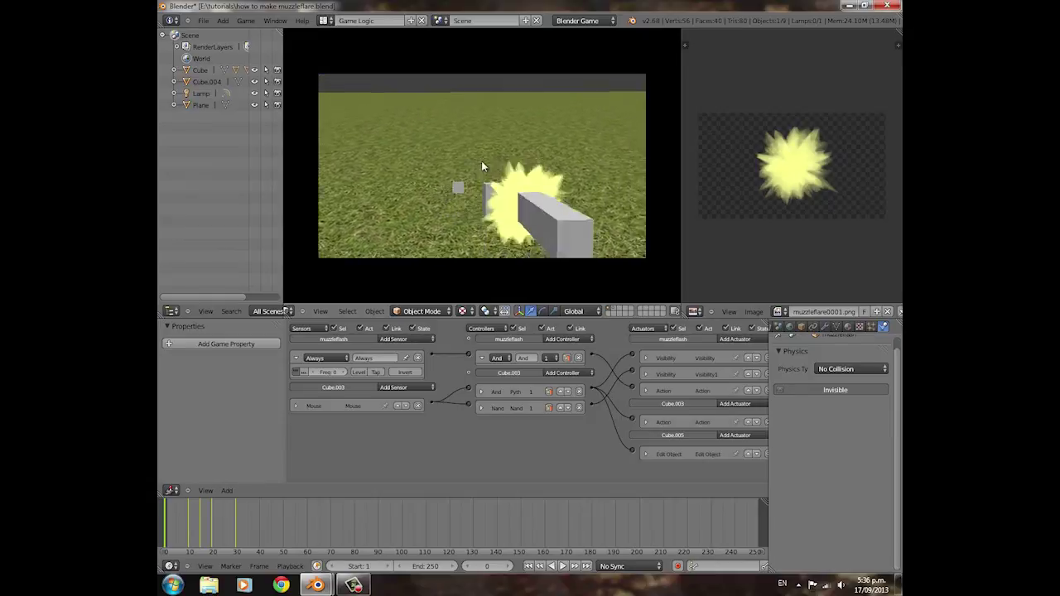
{"action": "left_click", "coordinate": [482, 162]}
{"action": "left_click", "coordinate": [502, 163]}
{"action": "left_click", "coordinate": [453, 165]}
{"action": "left_click", "coordinate": [484, 165]}
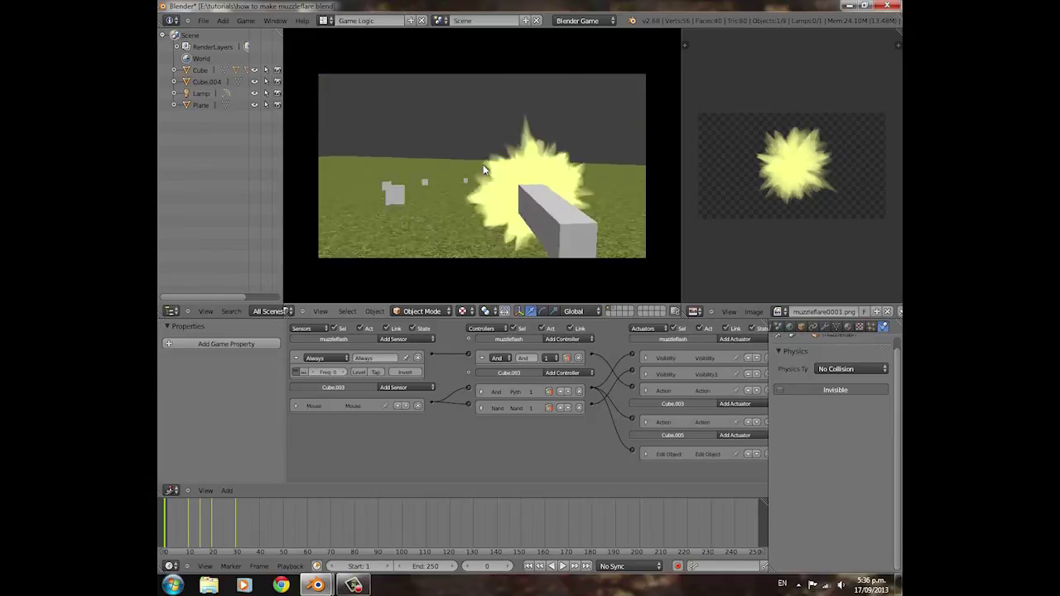
{"action": "left_click", "coordinate": [484, 166]}
{"action": "left_click", "coordinate": [534, 150]}
{"action": "left_click", "coordinate": [482, 164]}
{"action": "left_click", "coordinate": [482, 164]}
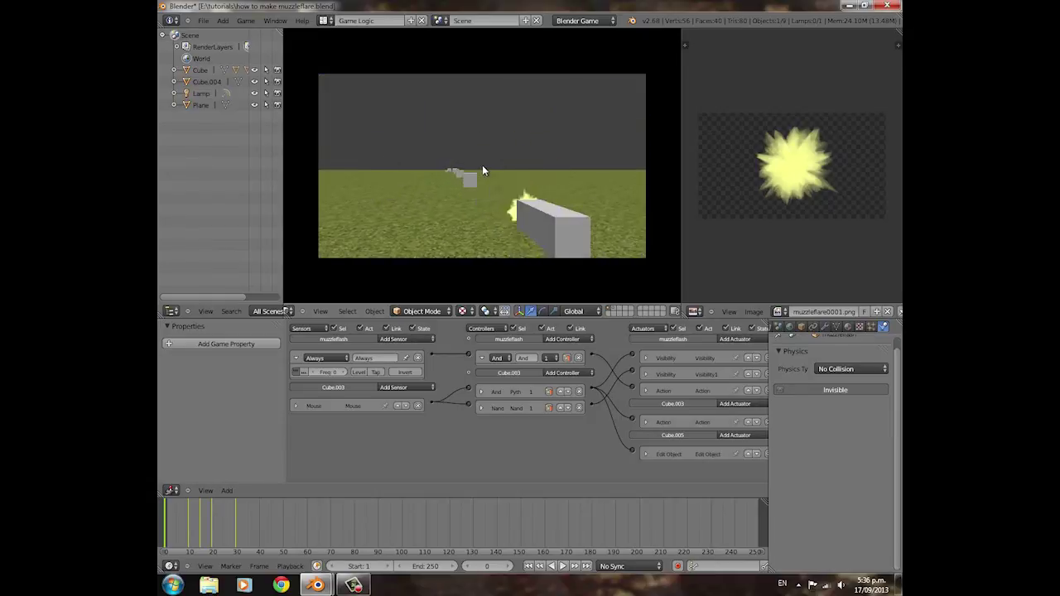
{"action": "left_click", "coordinate": [483, 165]}
{"action": "left_click", "coordinate": [486, 165]}
{"action": "left_click", "coordinate": [482, 166]}
{"action": "left_click", "coordinate": [473, 165]}
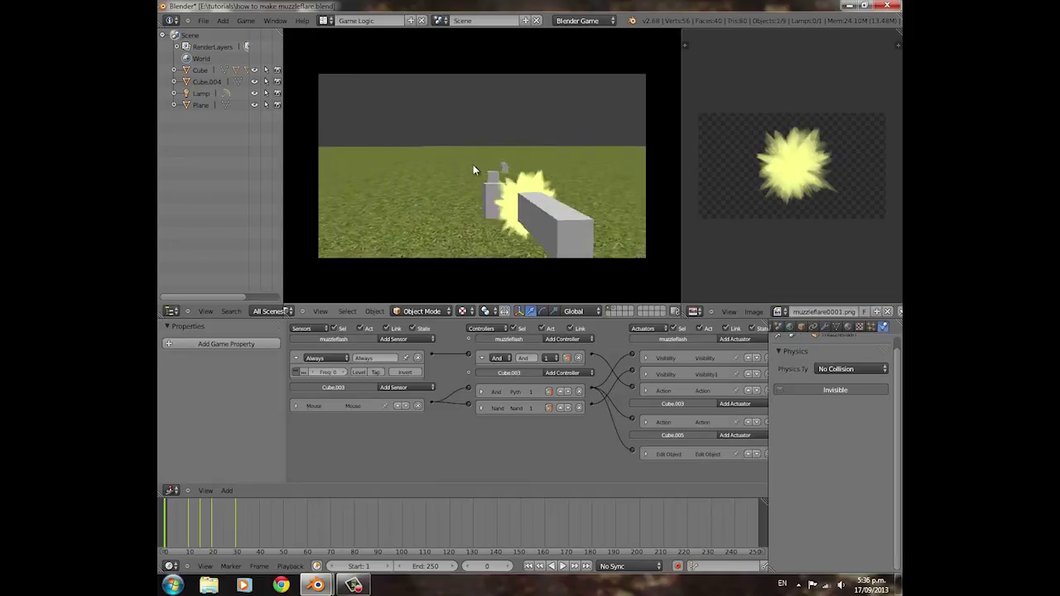
{"action": "left_click", "coordinate": [465, 165]}
{"action": "left_click", "coordinate": [475, 164]}
{"action": "left_click", "coordinate": [489, 162]}
{"action": "left_click", "coordinate": [491, 156]}
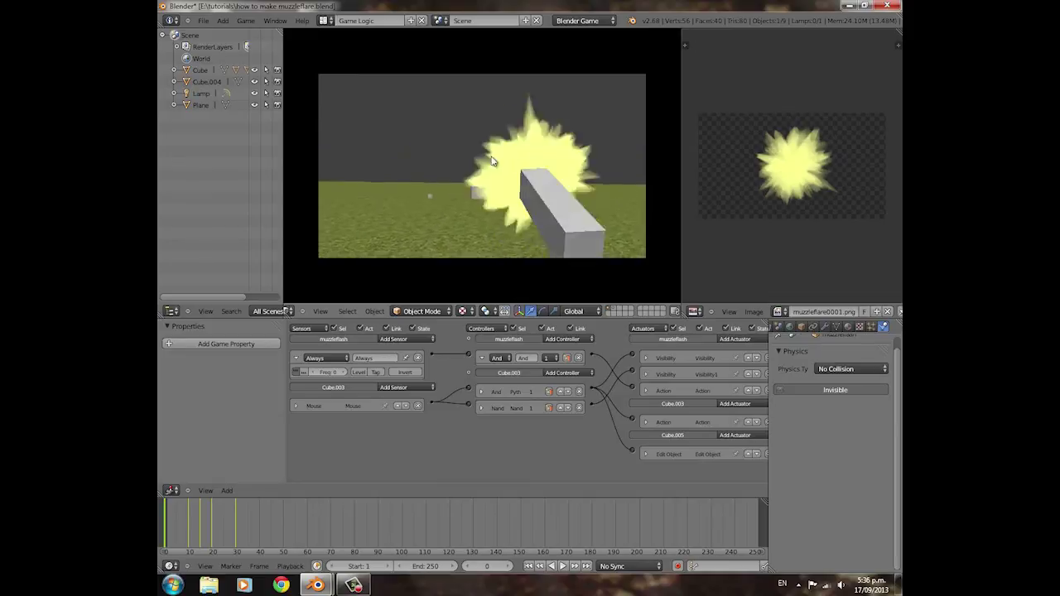
{"action": "left_click", "coordinate": [485, 167]}
{"action": "left_click", "coordinate": [470, 168]}
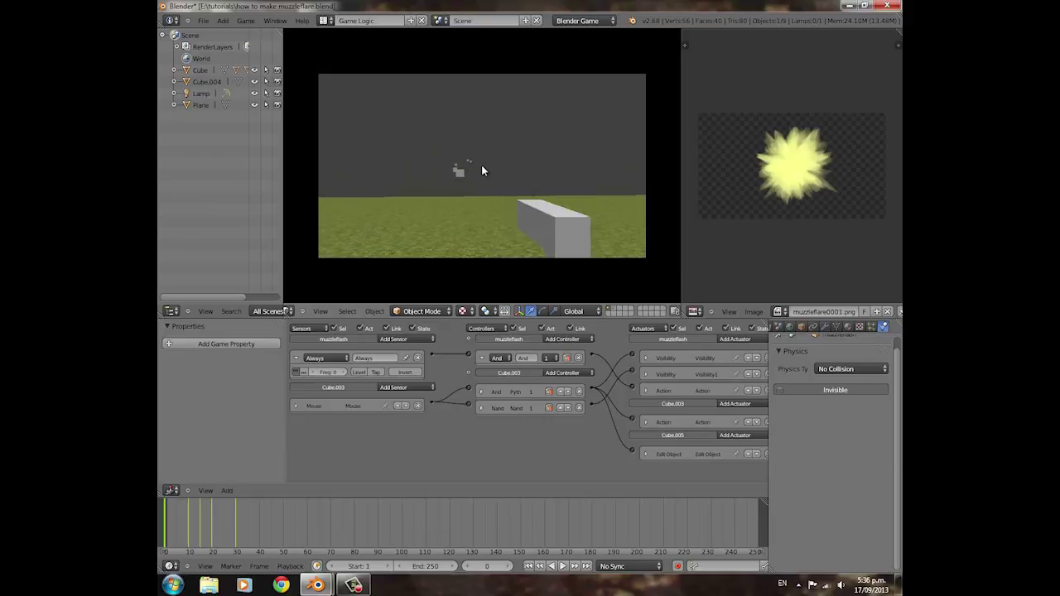
{"action": "key", "text": "Escape"}
Step: Examine the muzzleflash plane's placement at the gun barrel and relative to the player model from several angles
{"action": "scroll", "coordinate": [519, 190], "scroll_direction": "up", "scroll_amount": 2}
{"action": "middle_click_drag", "start_coordinate": [499, 191], "coordinate": [450, 220]}
{"action": "scroll", "coordinate": [450, 221], "scroll_direction": "up", "scroll_amount": 3}
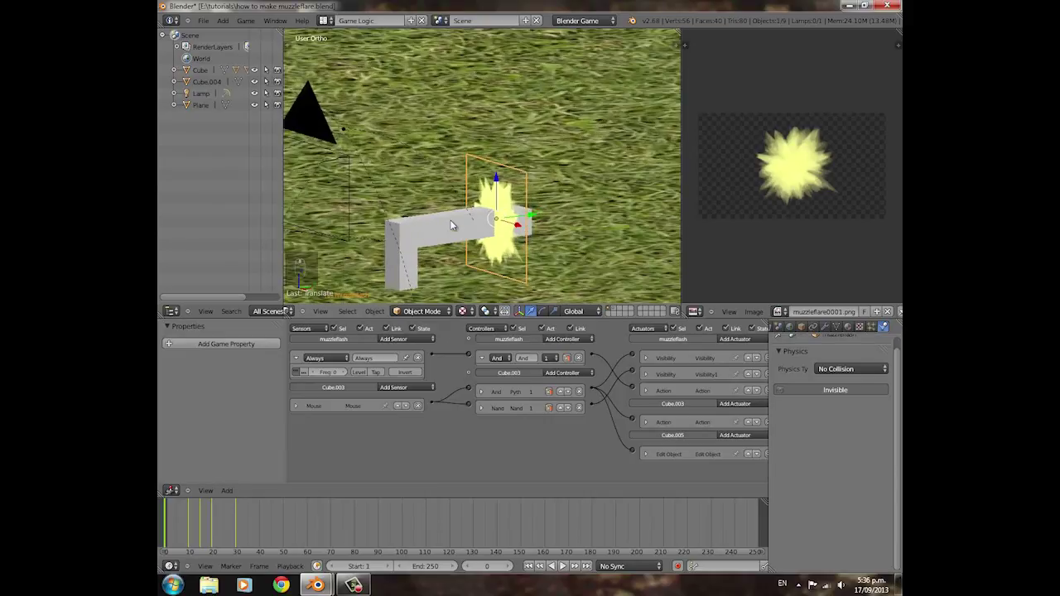
{"action": "scroll", "coordinate": [476, 225], "scroll_direction": "down", "scroll_amount": 3}
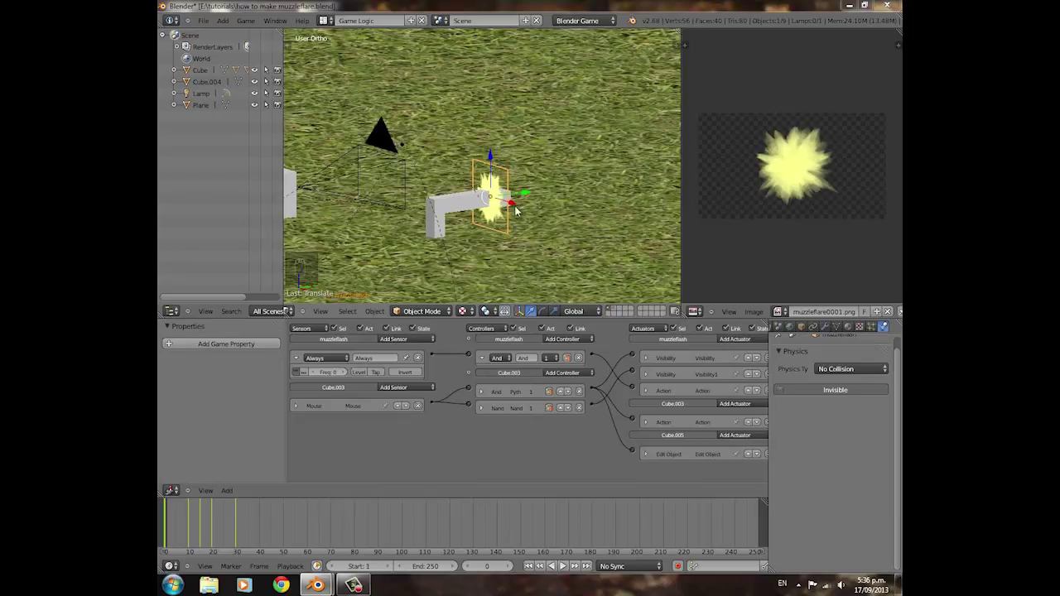
{"action": "middle_click_drag", "start_coordinate": [589, 193], "coordinate": [508, 218]}
{"action": "scroll", "coordinate": [508, 218], "scroll_direction": "up", "scroll_amount": 3}
{"action": "left_click_drag", "start_coordinate": [495, 233], "coordinate": [493, 233]}
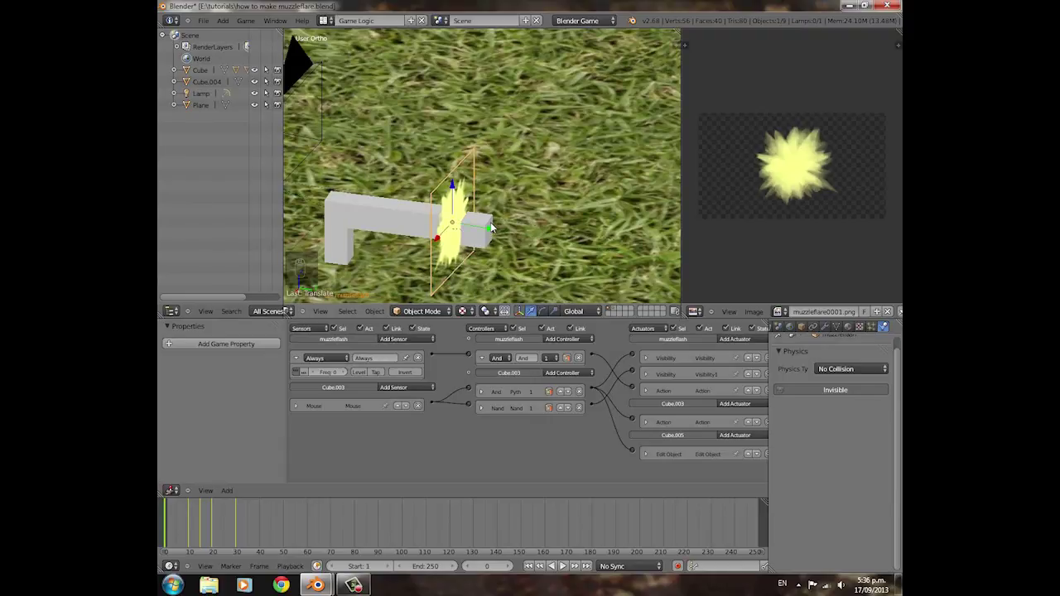
{"action": "middle_click_drag", "start_coordinate": [491, 227], "coordinate": [575, 218]}
{"action": "scroll", "coordinate": [502, 214], "scroll_direction": "down", "scroll_amount": 5}
{"action": "scroll", "coordinate": [572, 193], "scroll_direction": "down", "scroll_amount": 3}
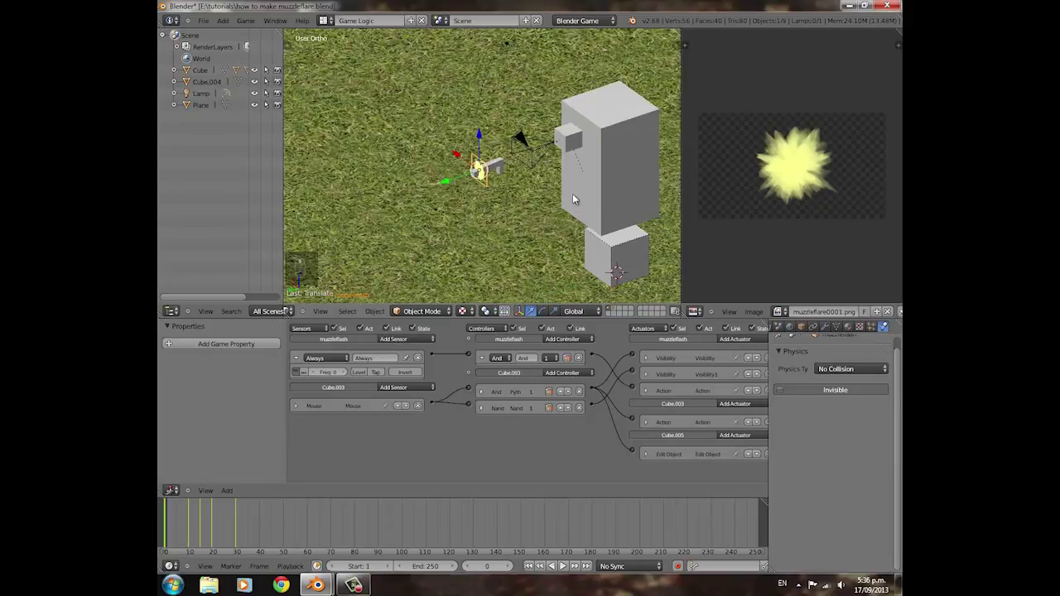
{"action": "scroll", "coordinate": [568, 193], "scroll_direction": "up", "scroll_amount": 2}
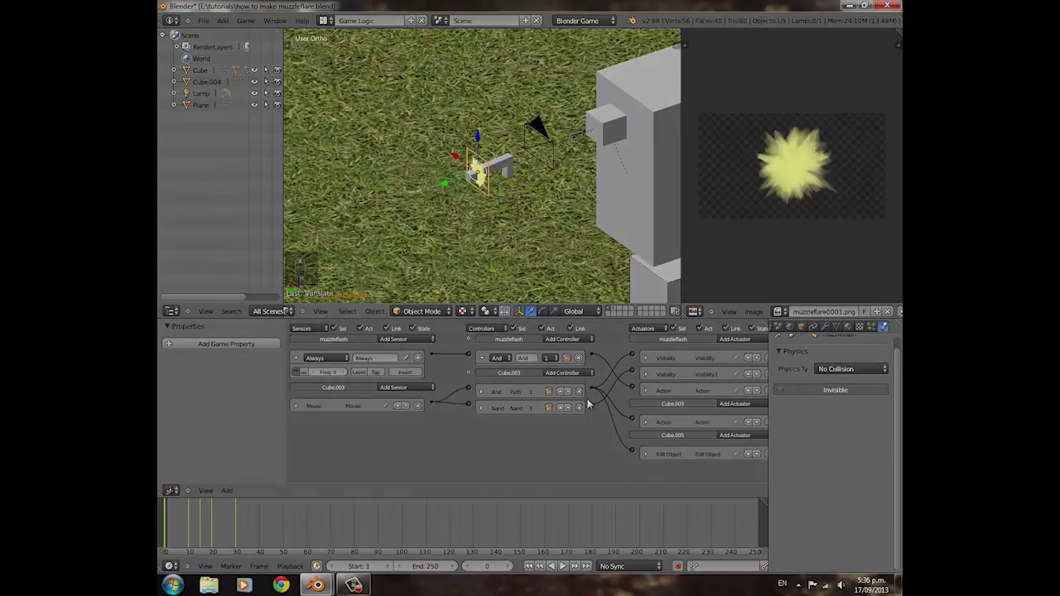